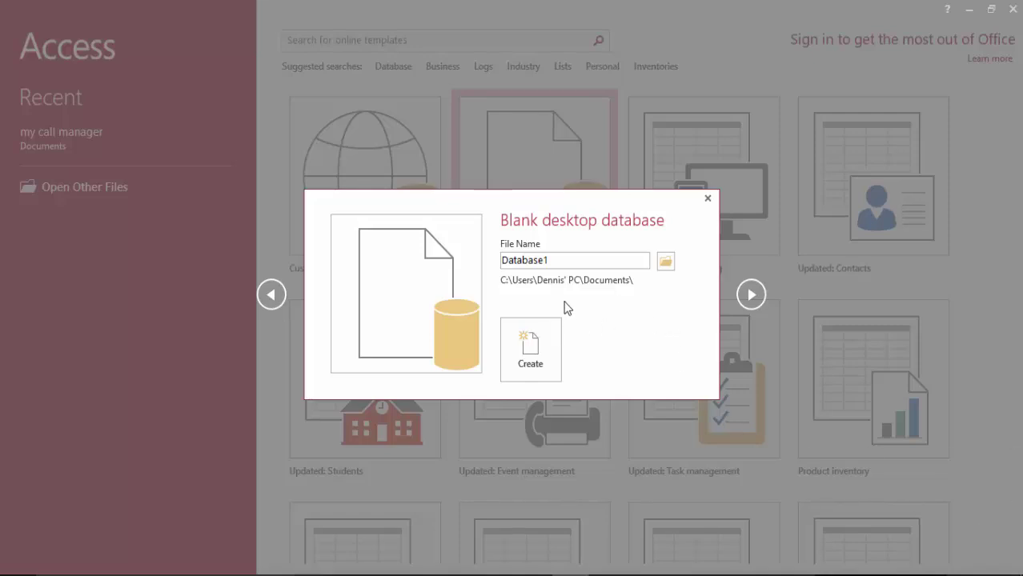
# Replace the default Database1 file name with 'My Business Letters Database'
pyautogui.doubleClick(555, 261)
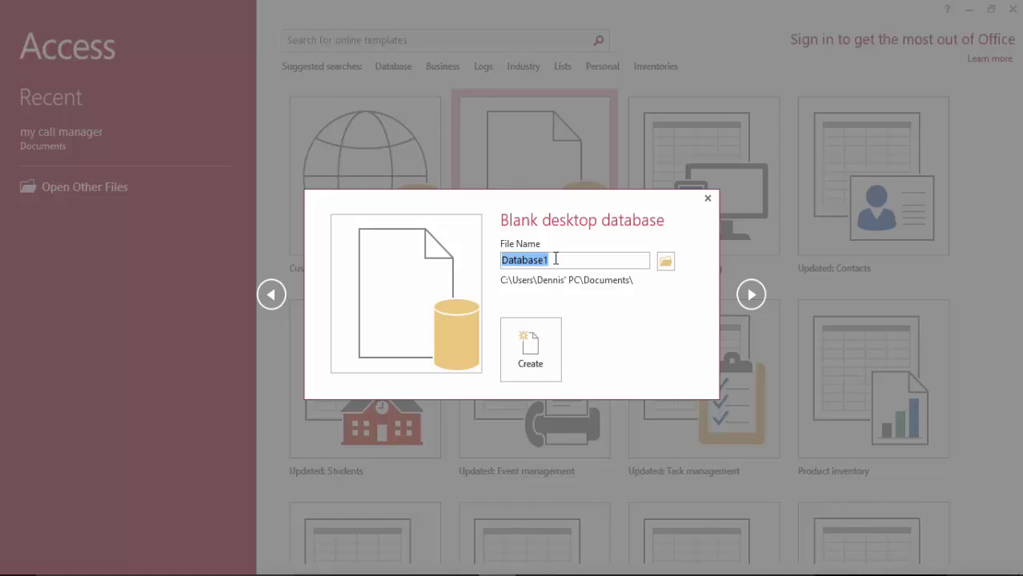
pyautogui.write('B')
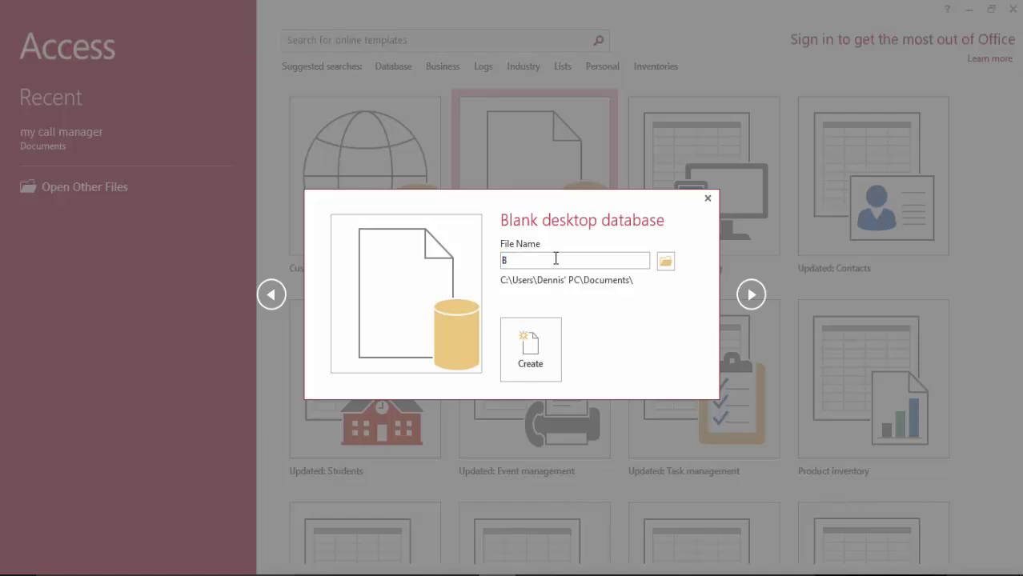
pyautogui.write('oo')
pyautogui.press('BackSpace')
pyautogui.press('BackSpace')
pyautogui.press('BackSpace')
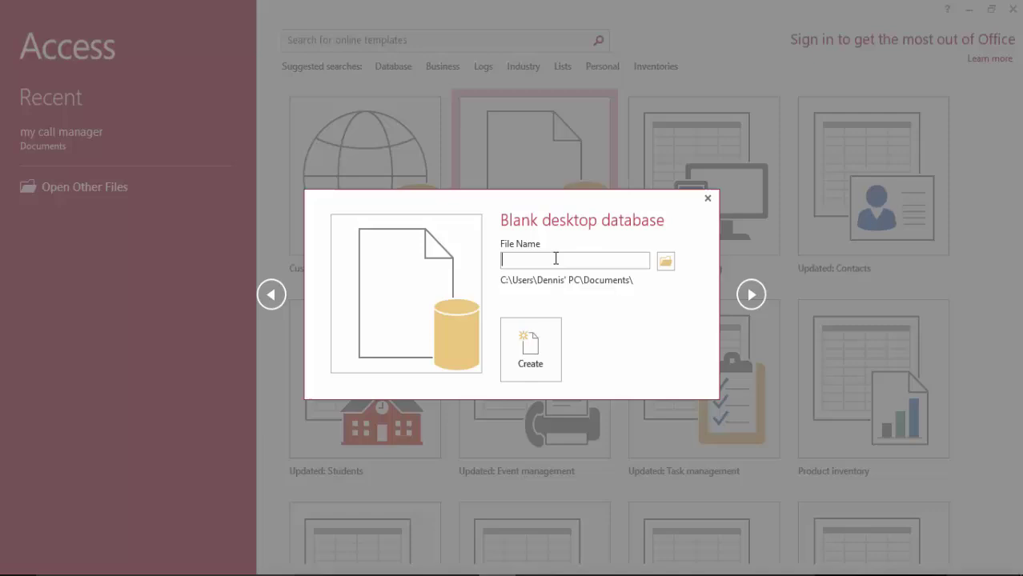
pyautogui.write('My')
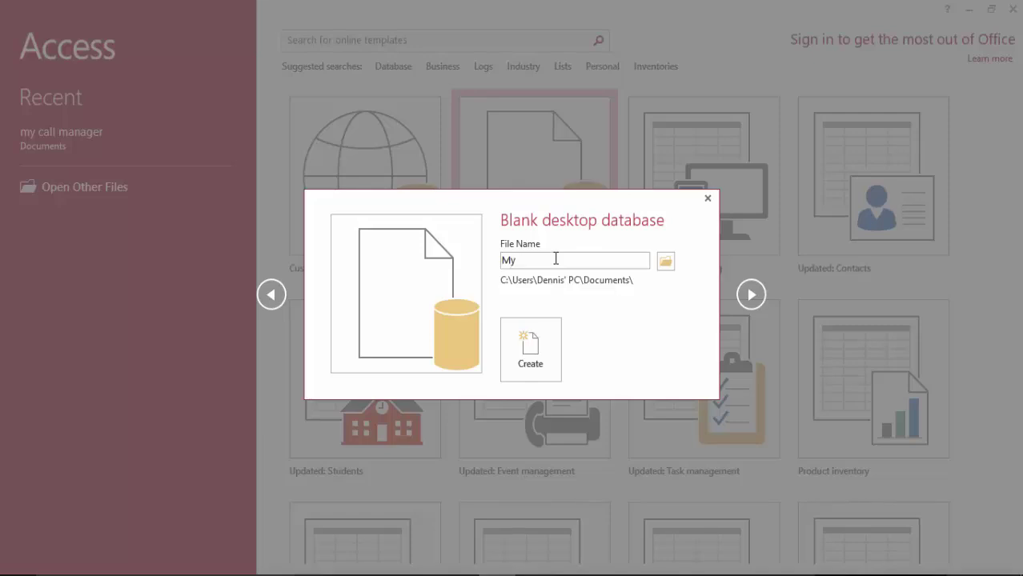
pyautogui.write(' Business Letters Db')
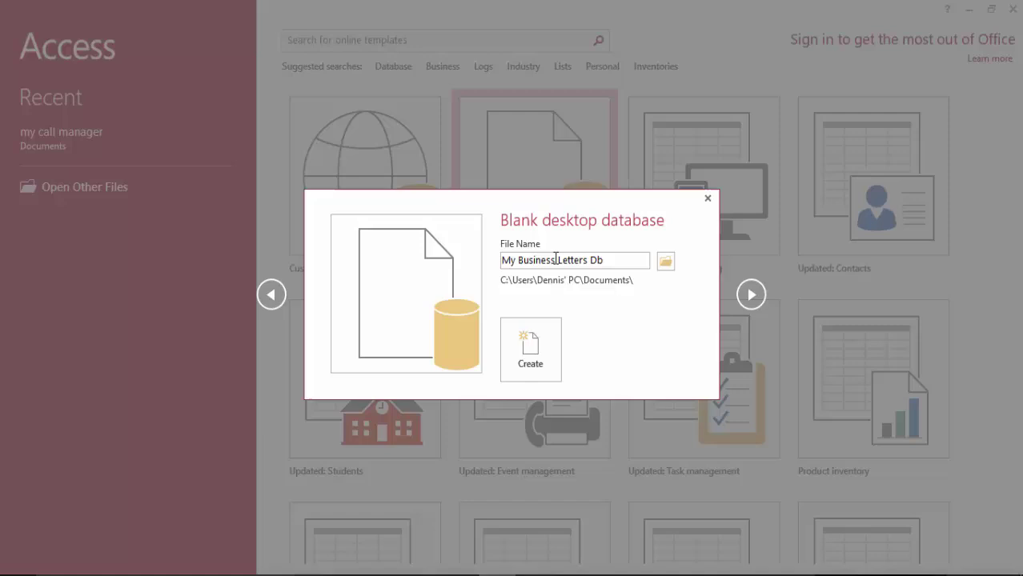
pyautogui.press('BackSpace')
pyautogui.write('a')
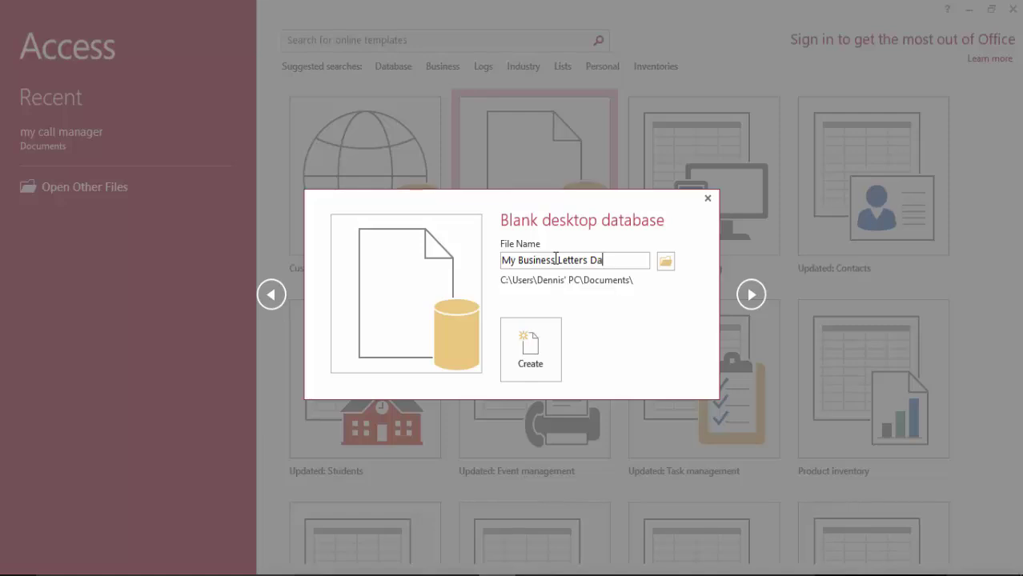
pyautogui.write('tabase')
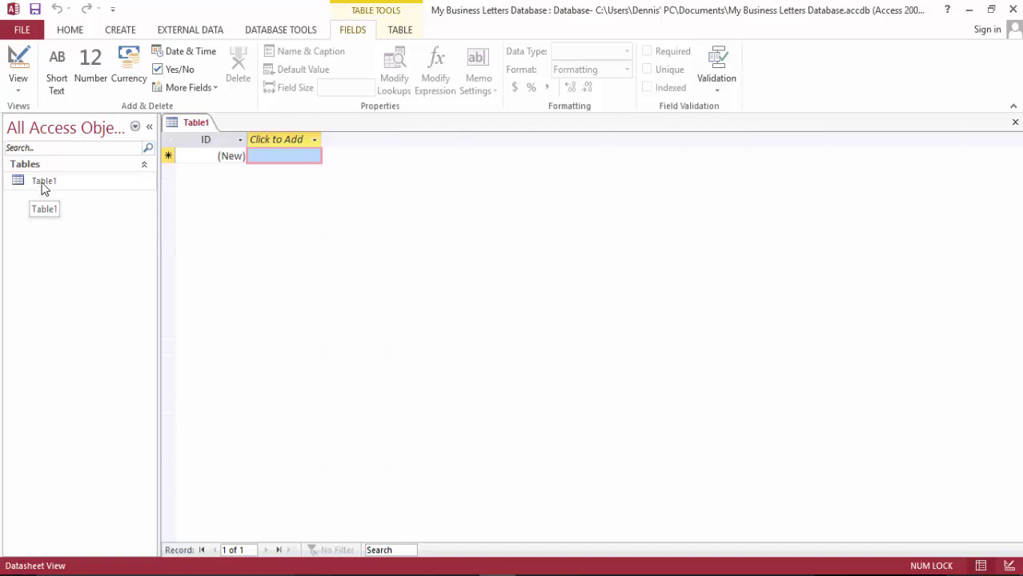
# Switch Table1 to Design View and enter 'letters log tbl' as its table name
pyautogui.click(19, 60)
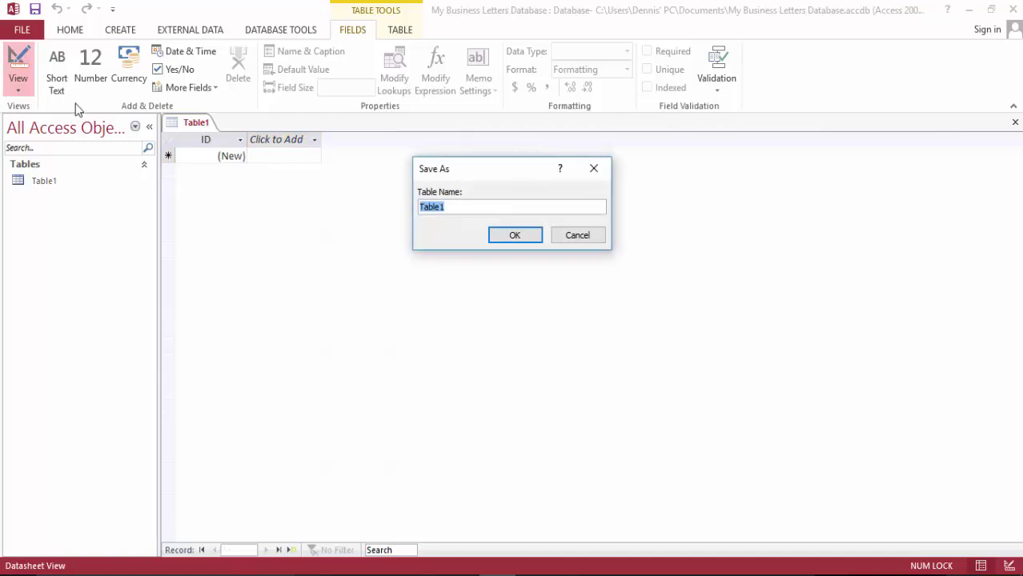
pyautogui.write('letters log tbl')
# Confirm the table name and rename the ID field to Reference Number
pyautogui.click(513, 236)
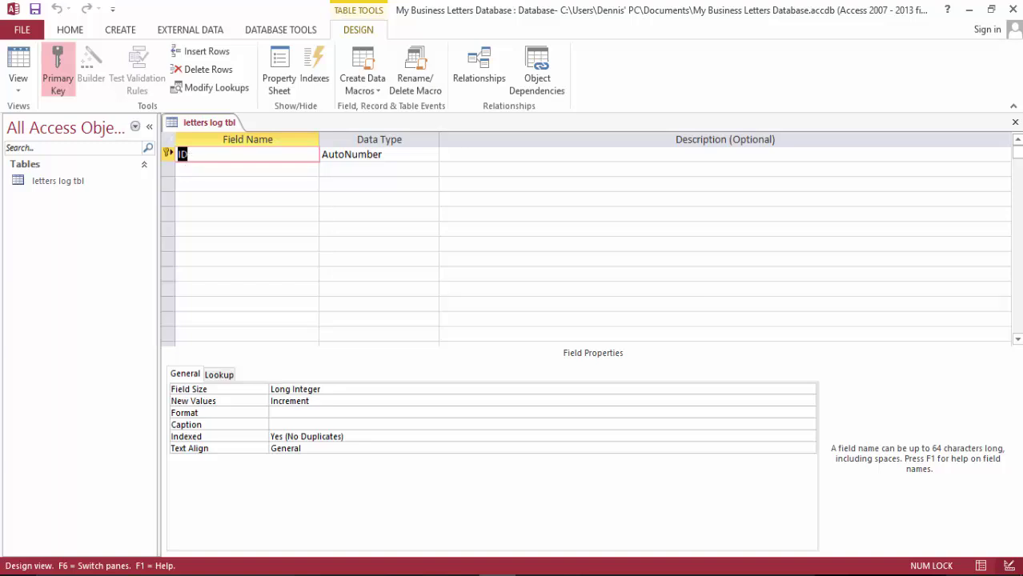
pyautogui.click(182, 152)
pyautogui.write('Reference')
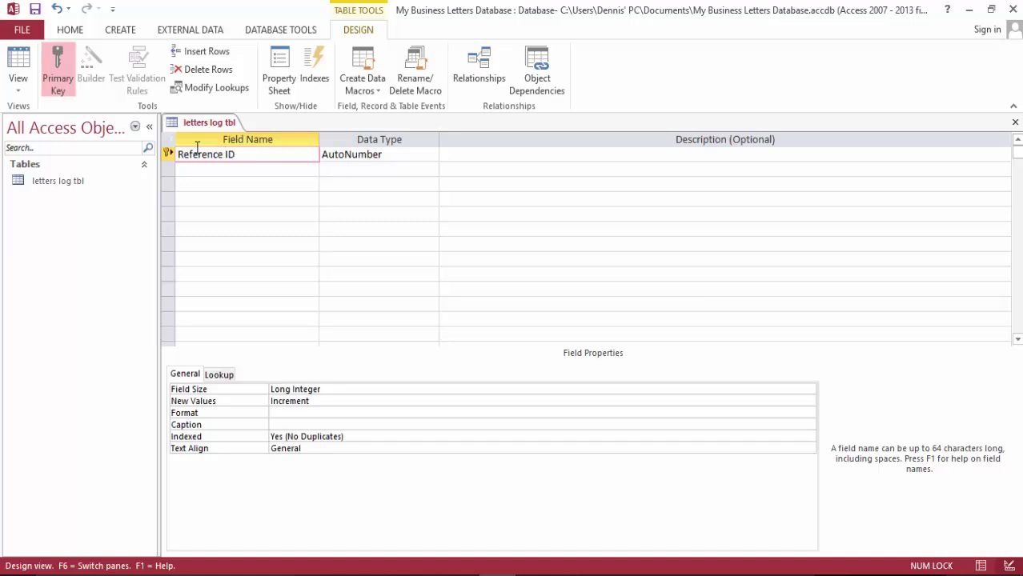
pyautogui.press('Delete')
pyautogui.press('Delete')
pyautogui.write('Number')
# Add the Date and Salutation fields, dismissing the reserved-word warning for Date
pyautogui.click(231, 169)
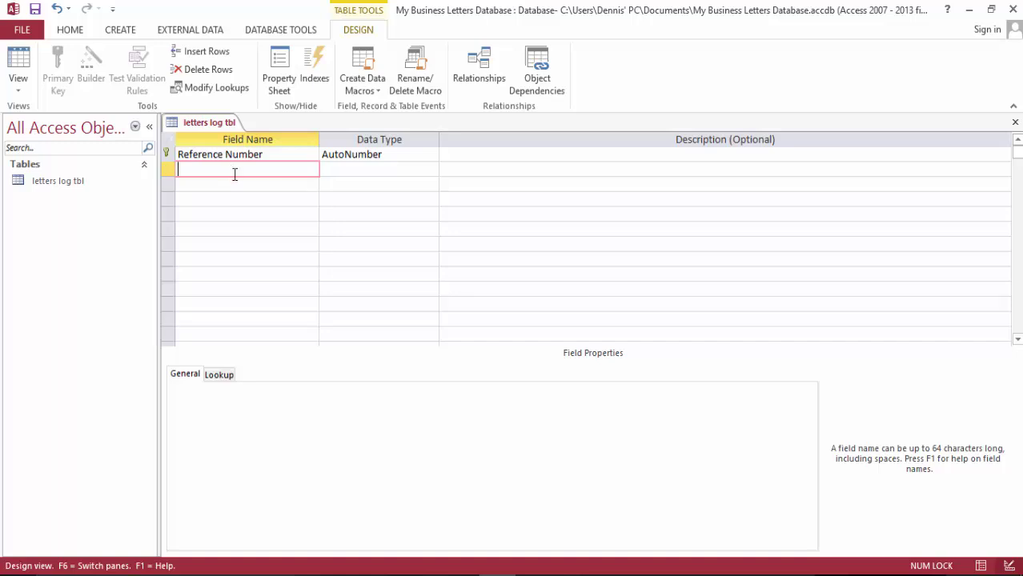
pyautogui.write('Date')
pyautogui.press('Tab')
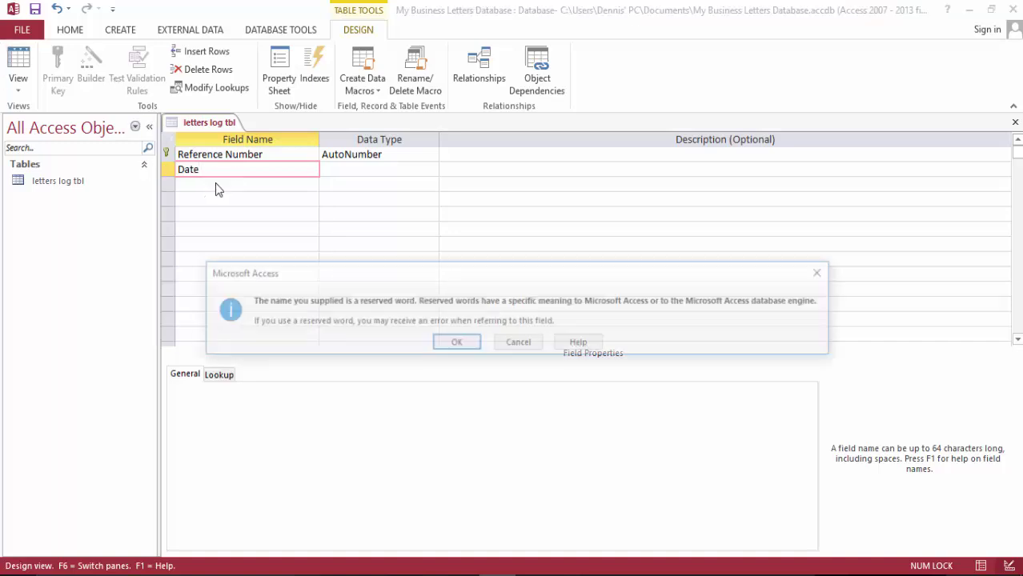
pyautogui.click(468, 345)
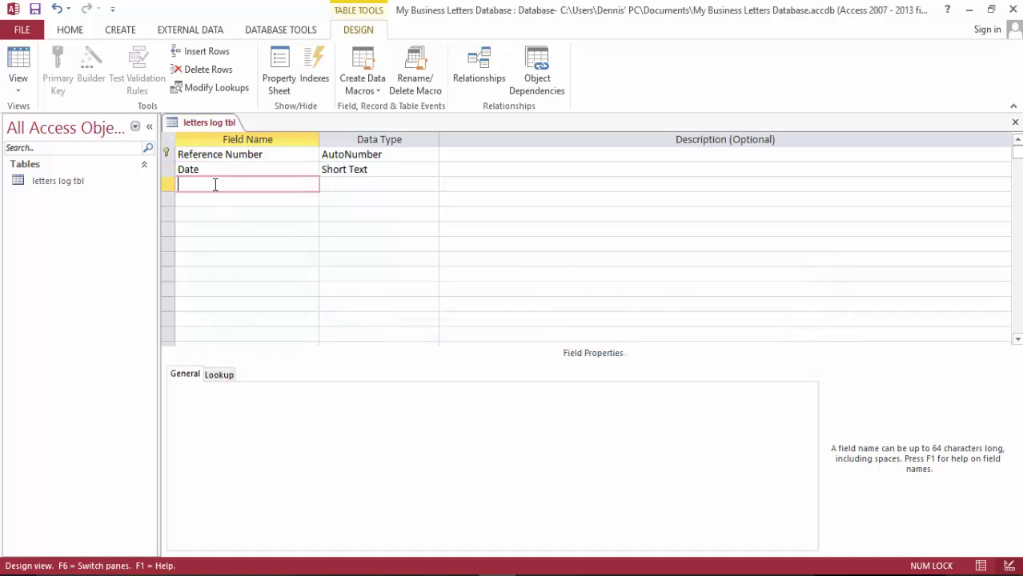
pyautogui.write('Salutation')
# Add a Receivers Full Name field in the next row
pyautogui.press('Down')
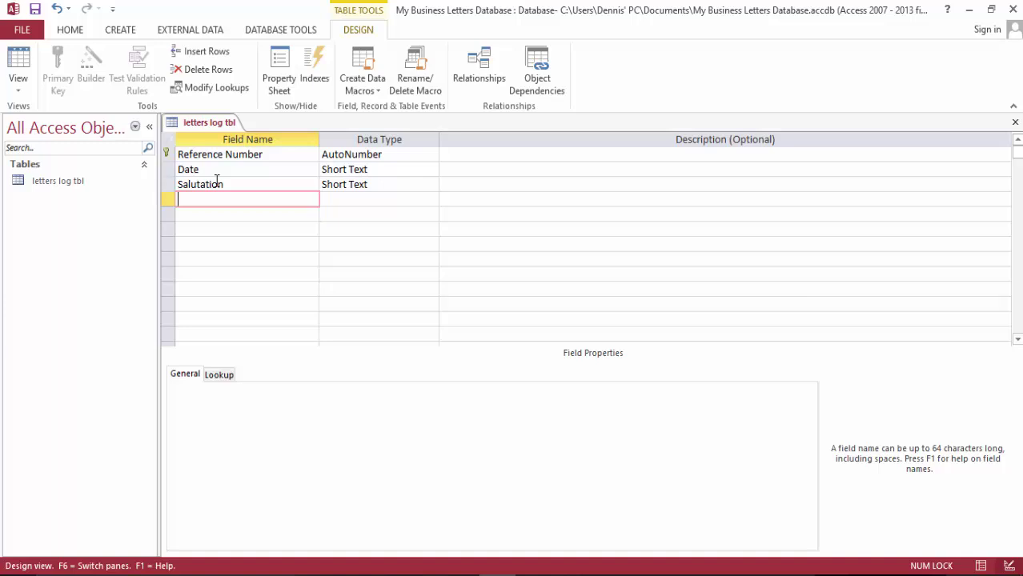
pyautogui.write('Receivers Full N')
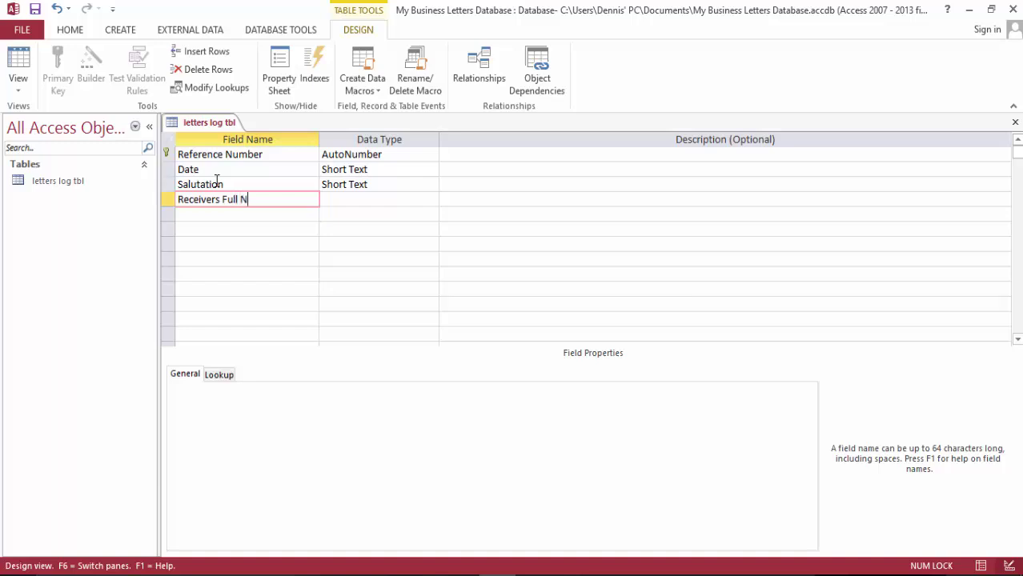
pyautogui.write('ame')
pyautogui.press('Down')
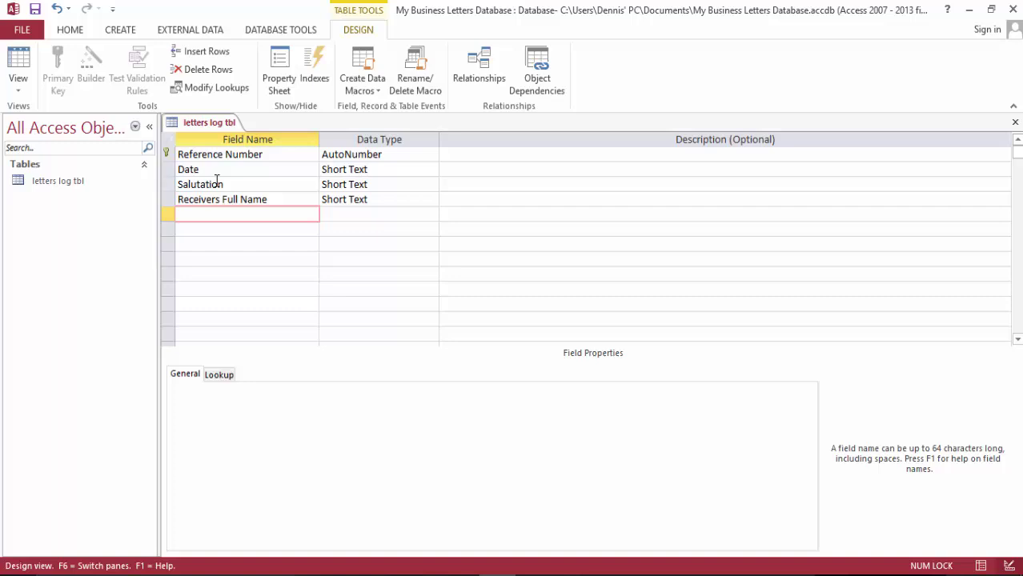
# Add Introduction and Body fields to the table design
pyautogui.write('Introduction')
pyautogui.press('Down')
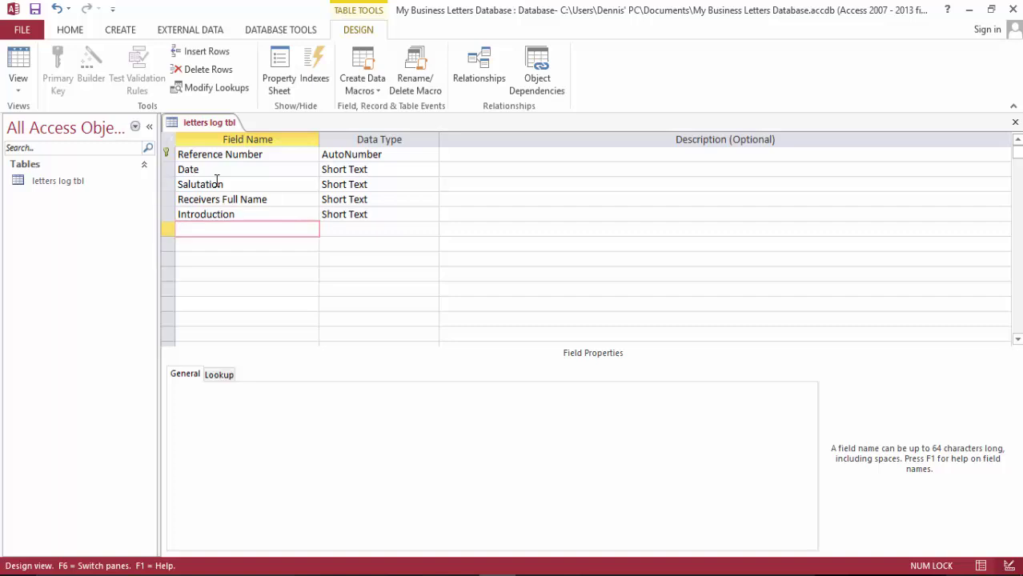
pyautogui.write('Bd')
pyautogui.press('BackSpace')
pyautogui.write('ody')
pyautogui.press('Down')
# Add Conclusion and Sender's Full Name fields
pyautogui.write('C')
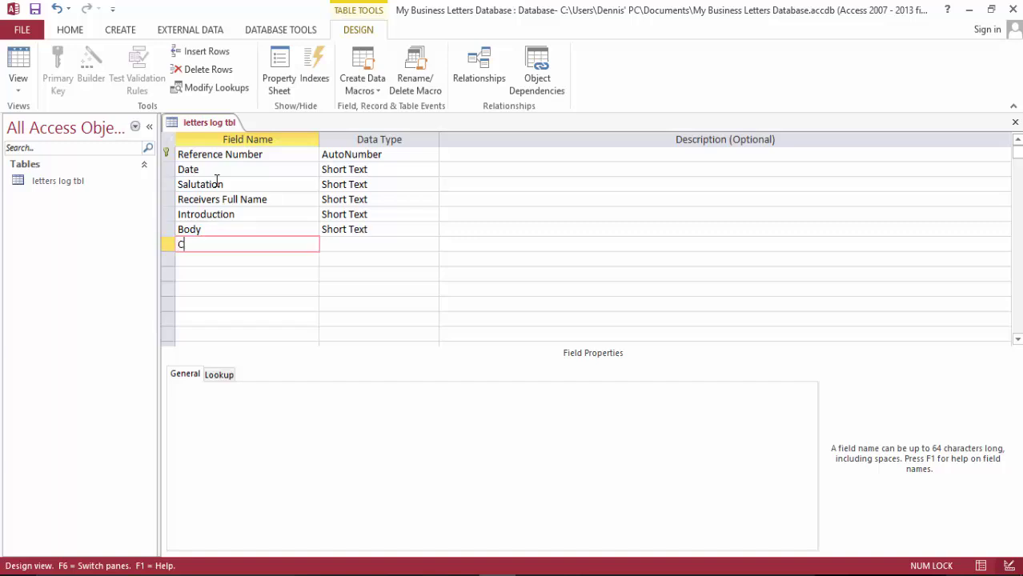
pyautogui.write('onclu')
pyautogui.press('BackSpace')
pyautogui.write('usion')
pyautogui.press('Down')
pyautogui.write('Ser')
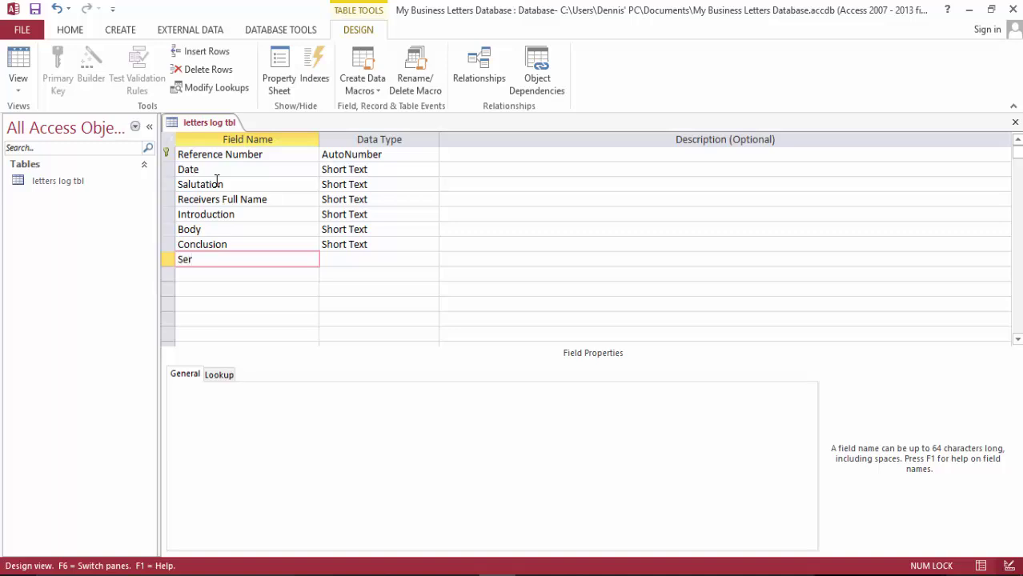
pyautogui.press('BackSpace')
pyautogui.write("nder's Full Name")
pyautogui.press('Down')
# Add a Sender's Job Title field
pyautogui.write('Tel')
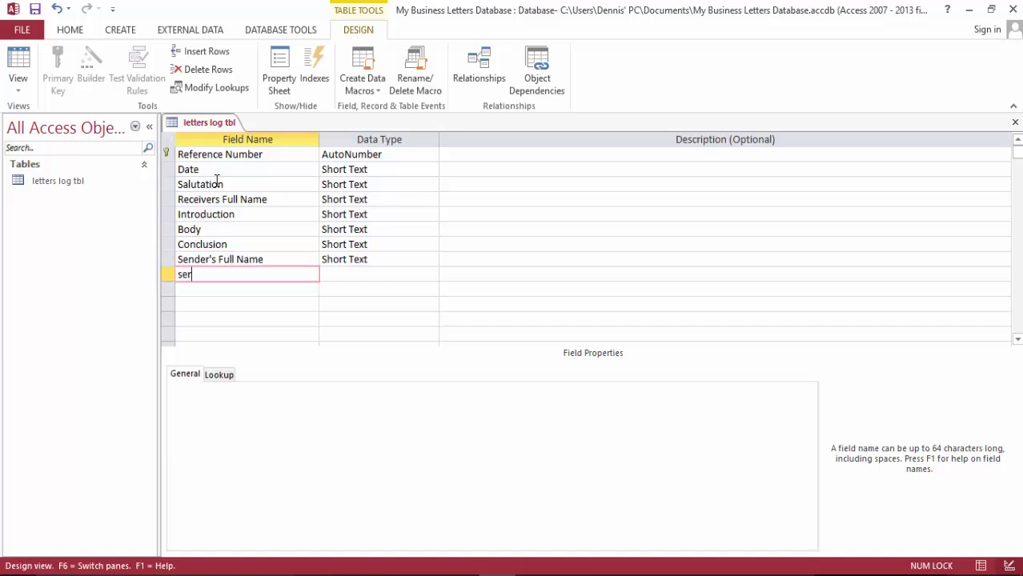
pyautogui.press('BackSpace')
pyautogui.press('BackSpace')
pyautogui.press('BackSpace')
pyautogui.write("Sender's JOb")
pyautogui.press('BackSpace')
pyautogui.press('BackSpace')
pyautogui.write('ob Title')
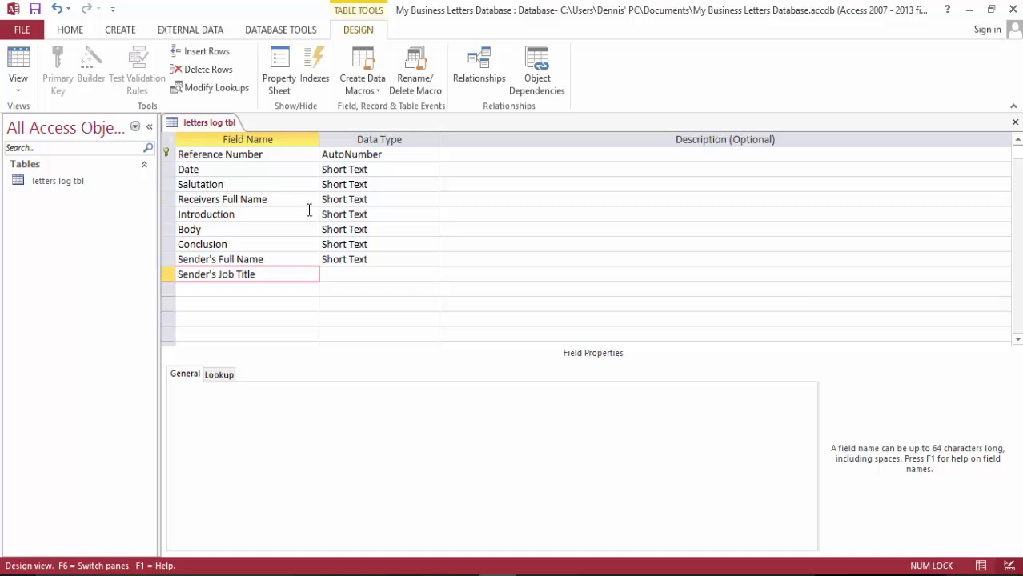
pyautogui.scroll(-1, 310, 211)
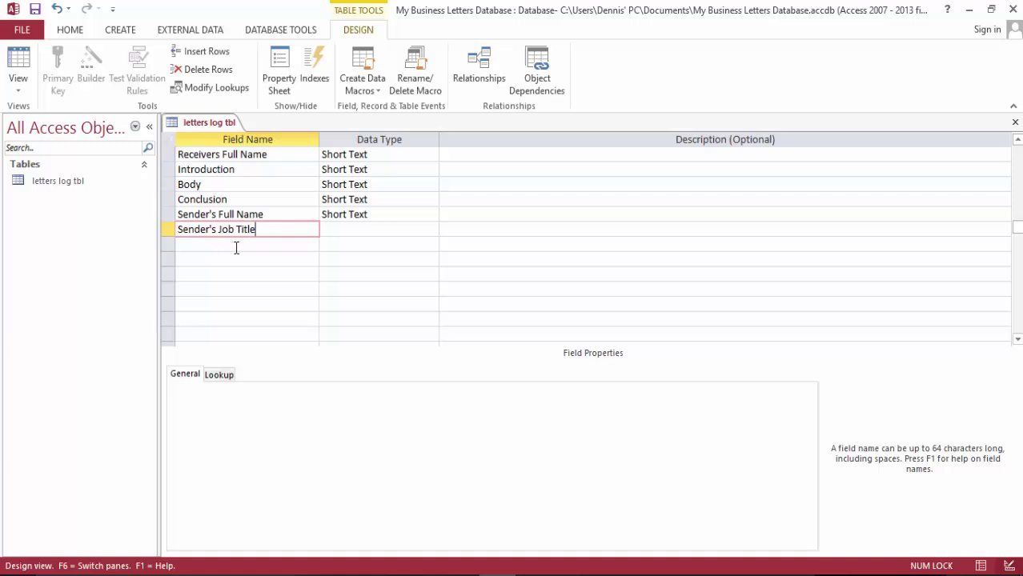
pyautogui.scroll(1, 236, 248)
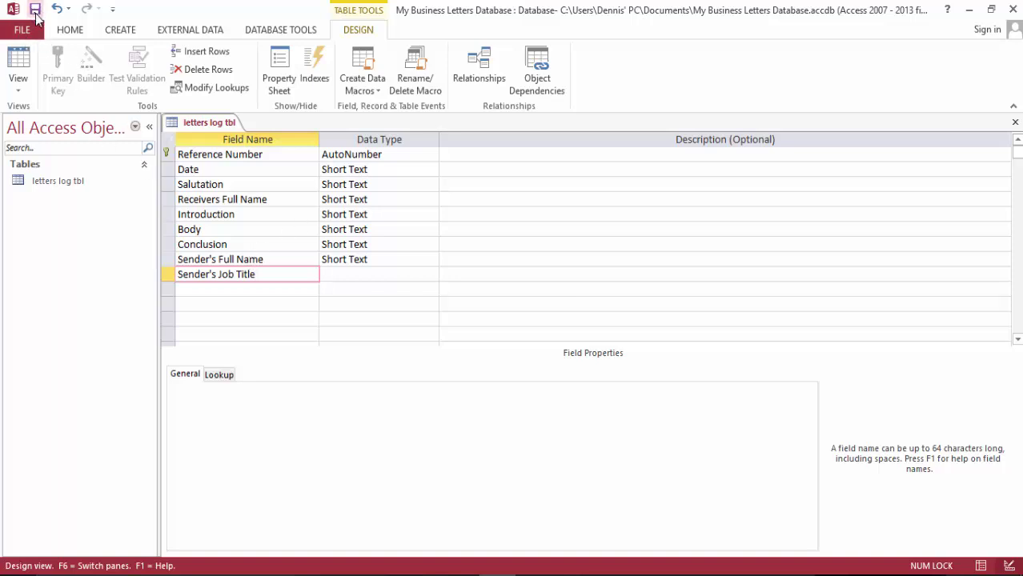
# Change the Date field's data type to Date/Time and open Salutation's data type list
pyautogui.click(430, 169)
pyautogui.click(430, 169)
pyautogui.click(409, 229)
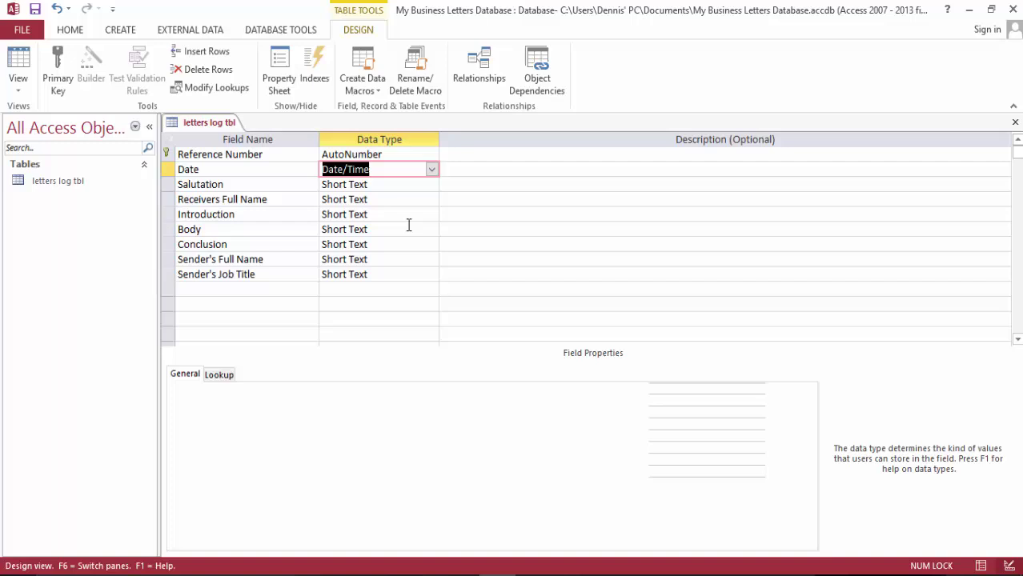
pyautogui.click(432, 184)
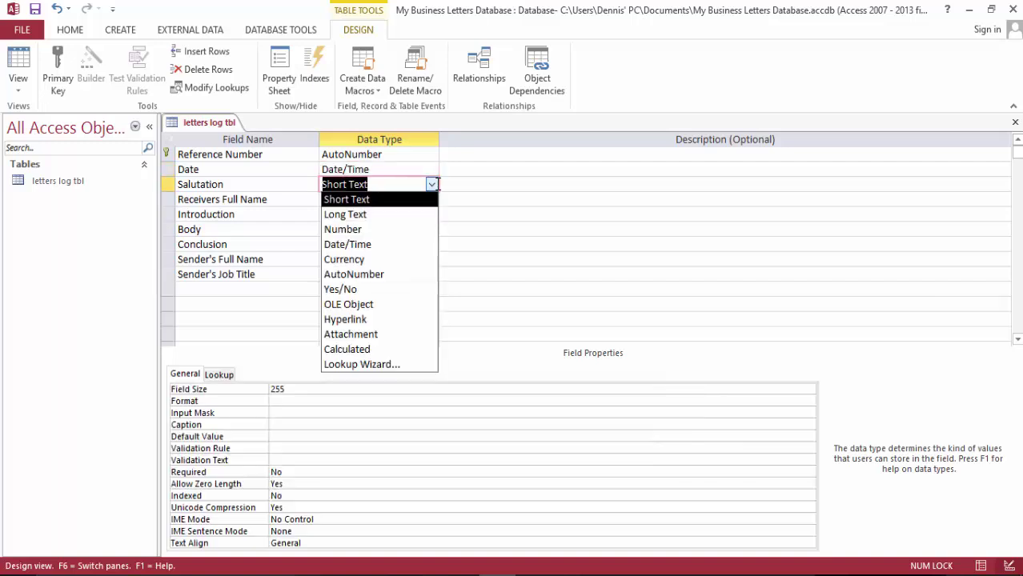
# Use the Lookup Wizard to give Salutation a typed-in value list of Dear and Hello
pyautogui.click(399, 363)
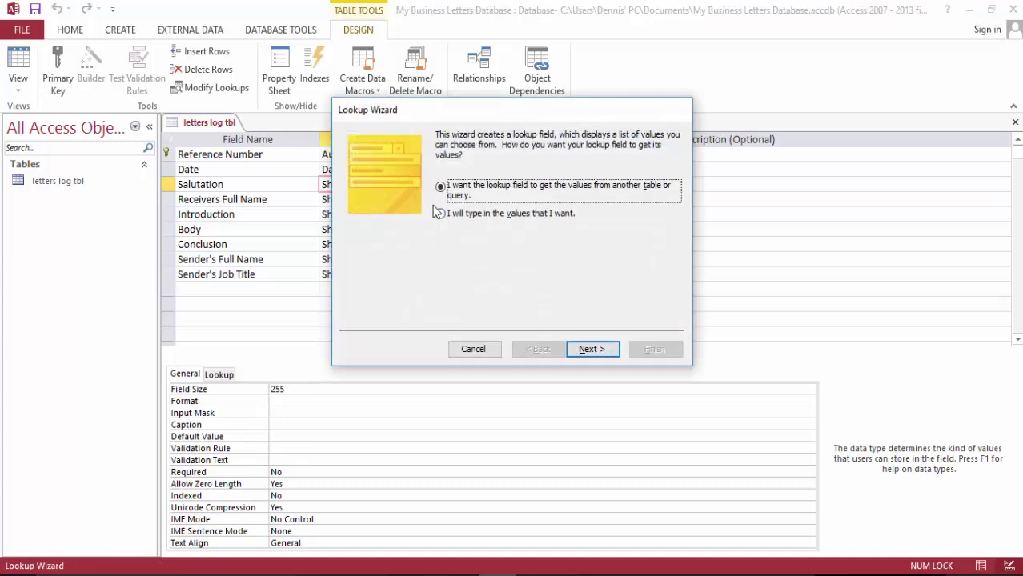
pyautogui.click(440, 213)
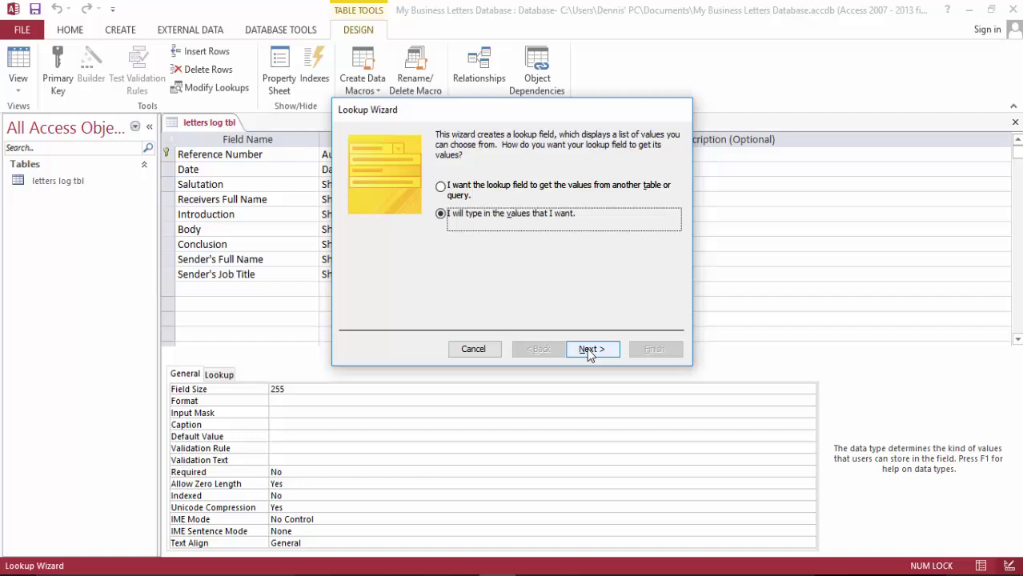
pyautogui.click(591, 350)
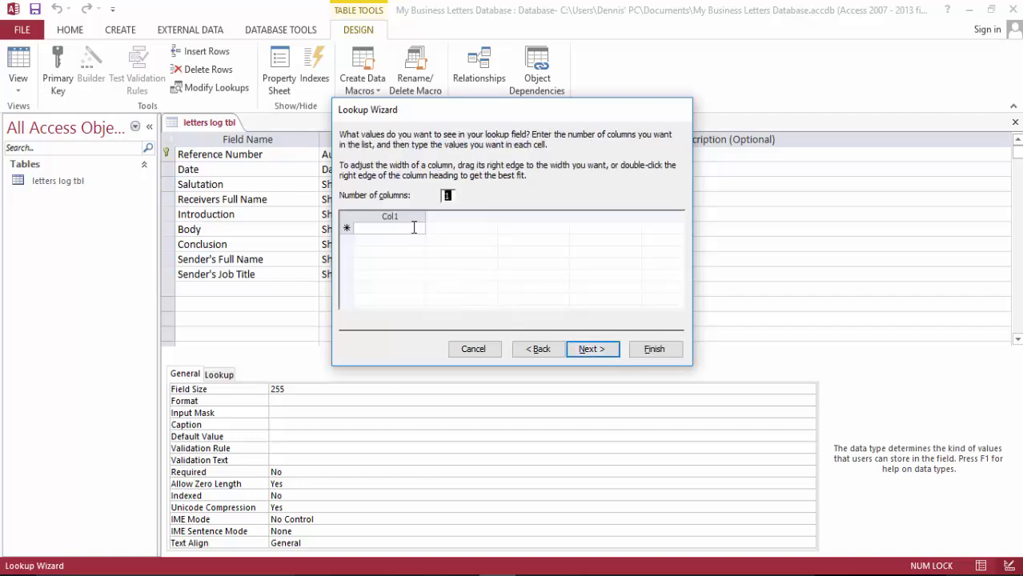
pyautogui.click(413, 228)
pyautogui.write('Da')
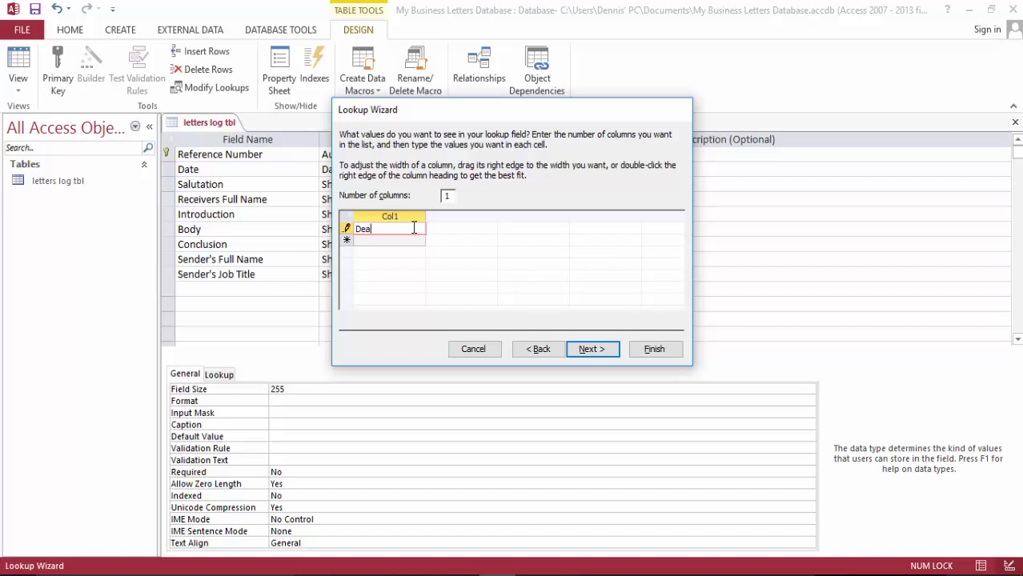
pyautogui.press('Return')
pyautogui.write('Hello')
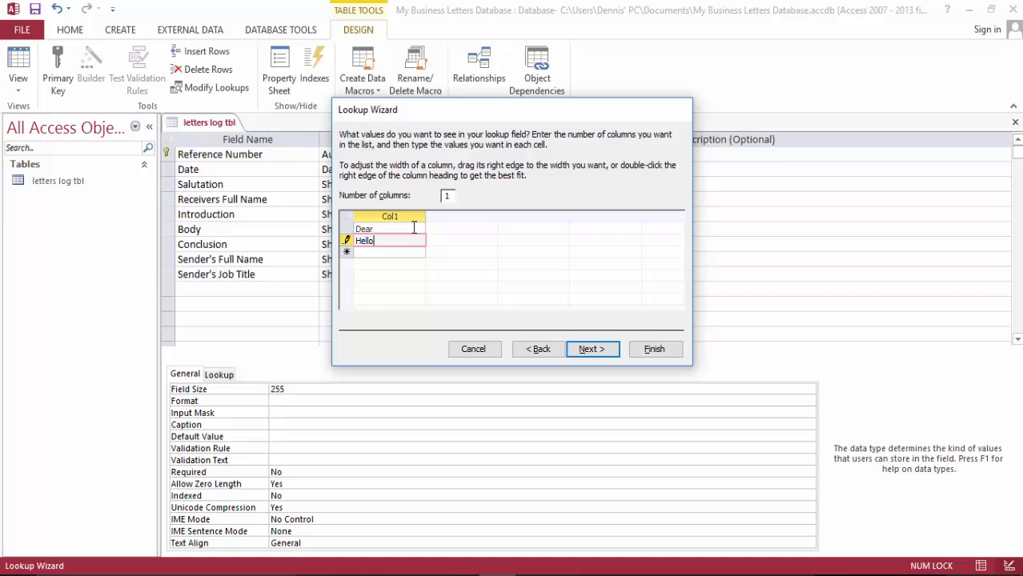
pyautogui.press('Return')
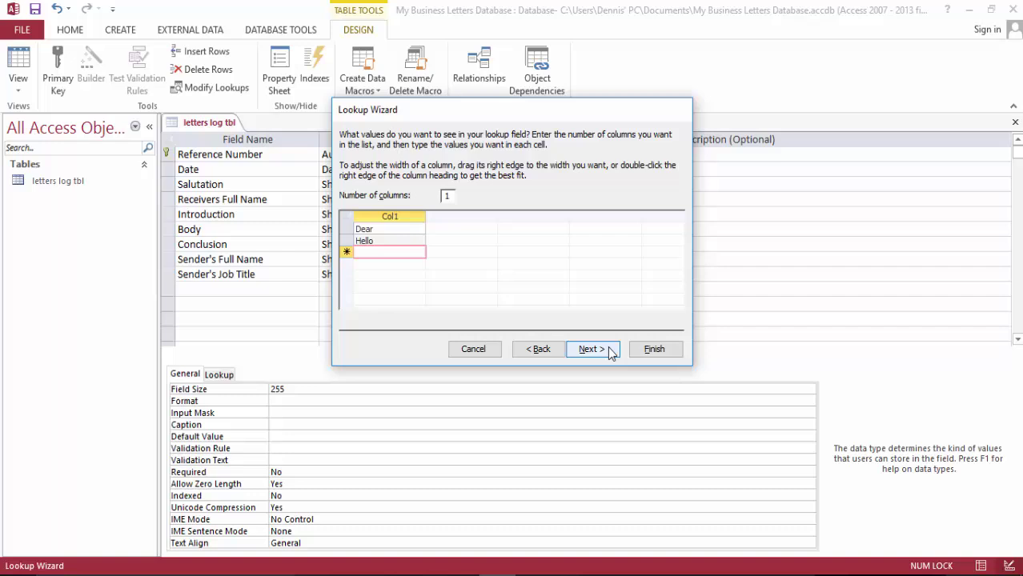
pyautogui.click(652, 350)
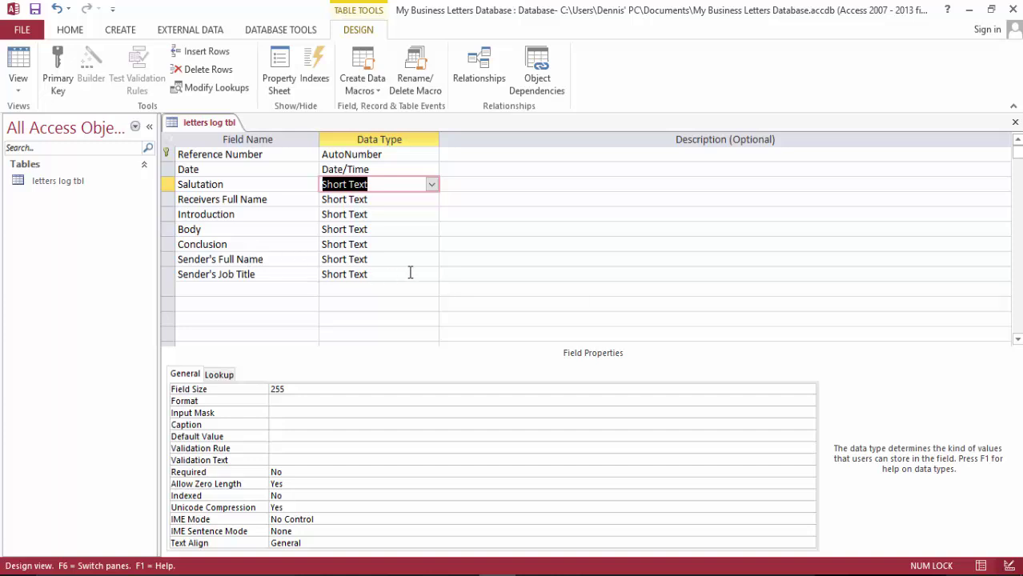
# Save the letters log table design and close it
pyautogui.click(35, 8)
pyautogui.rightClick(214, 125)
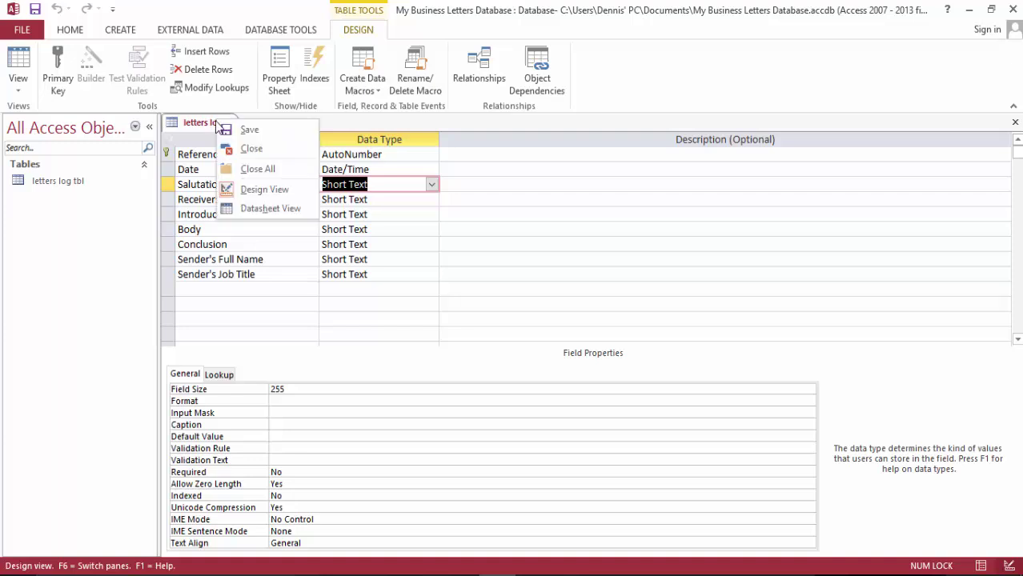
pyautogui.click(256, 149)
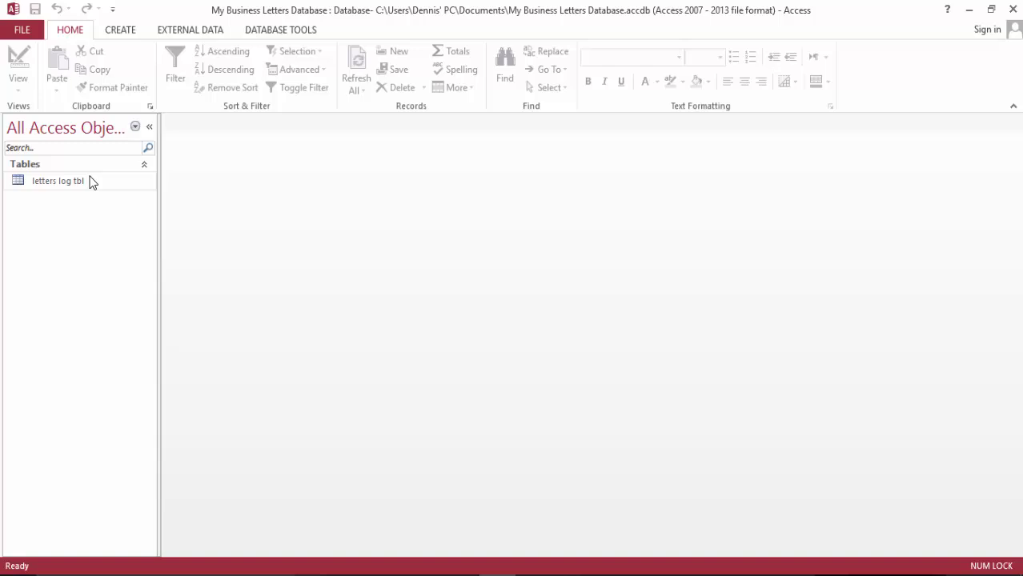
# With letters log tbl selected, start a new blank form in Form Design
pyautogui.click(75, 184)
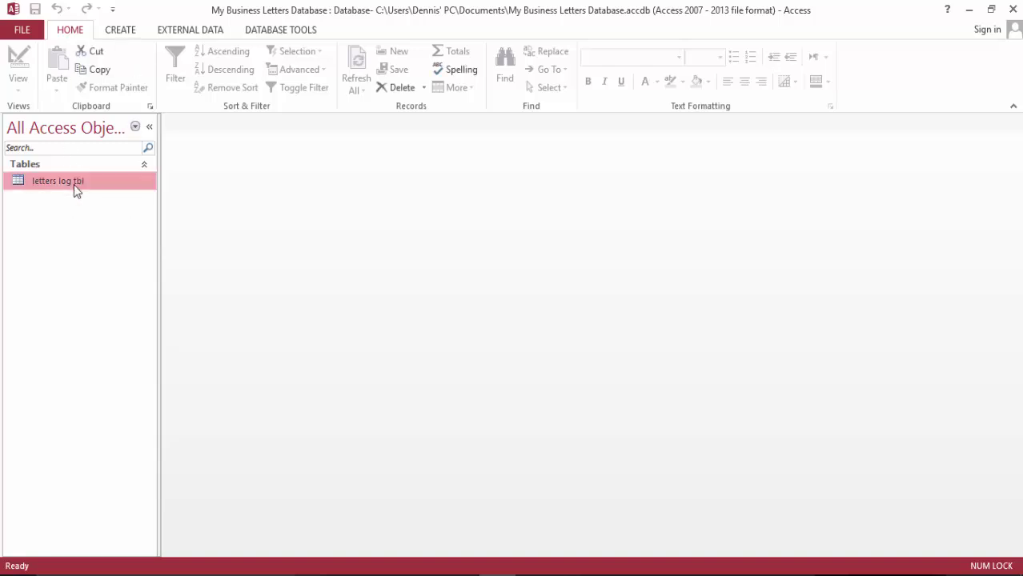
pyautogui.click(118, 32)
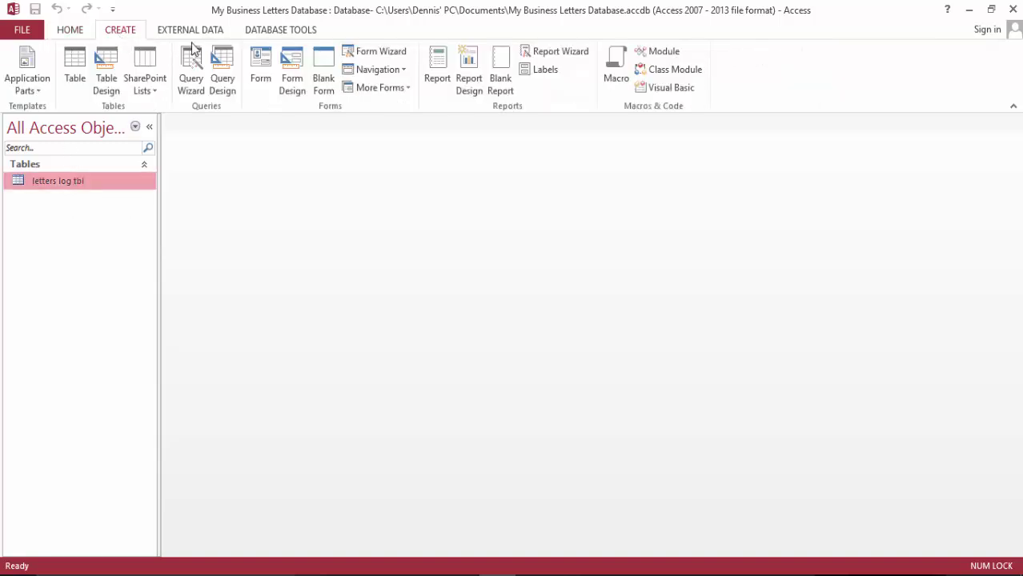
pyautogui.click(293, 73)
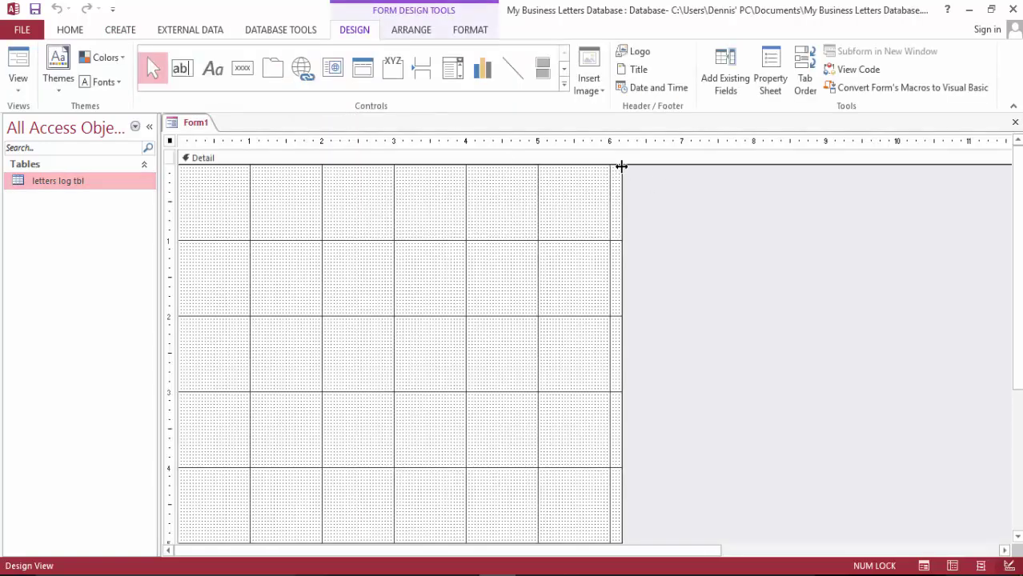
# Drag the form's right edge rightward twice to widen the Detail area
pyautogui.moveTo(622, 166); pyautogui.dragTo(842, 165)
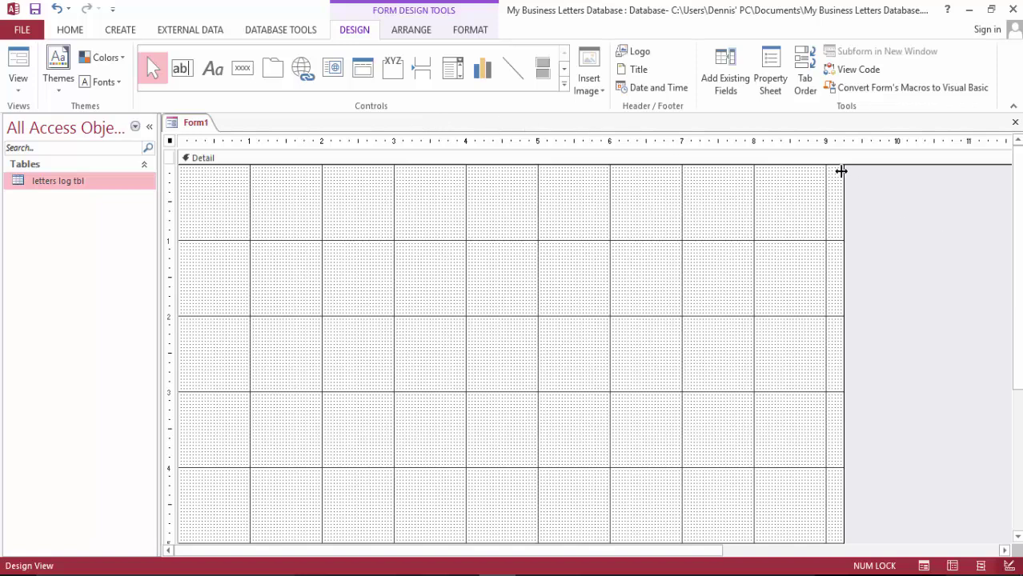
pyautogui.moveTo(841, 170); pyautogui.dragTo(883, 173)
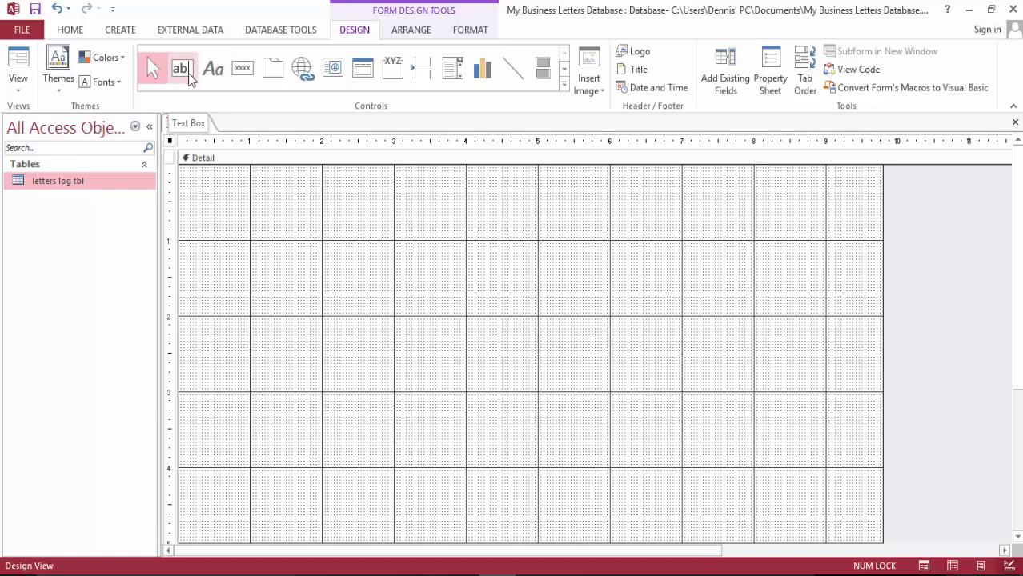
# Place a label reading 'Filasco Design Studio' at the form's top and drag its corner to enlarge it
pyautogui.click(215, 70)
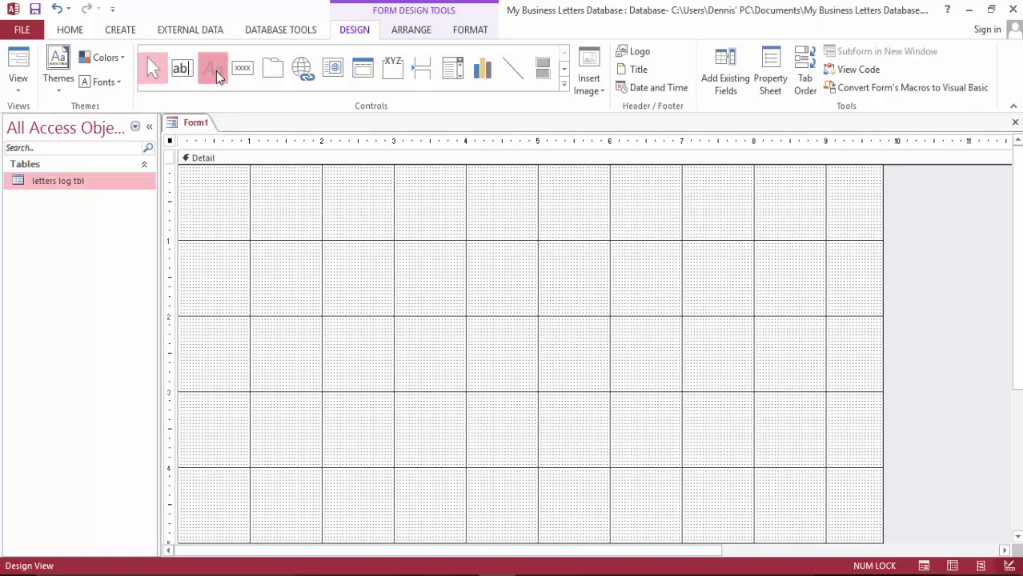
pyautogui.click(402, 180)
pyautogui.write("Filasco's")
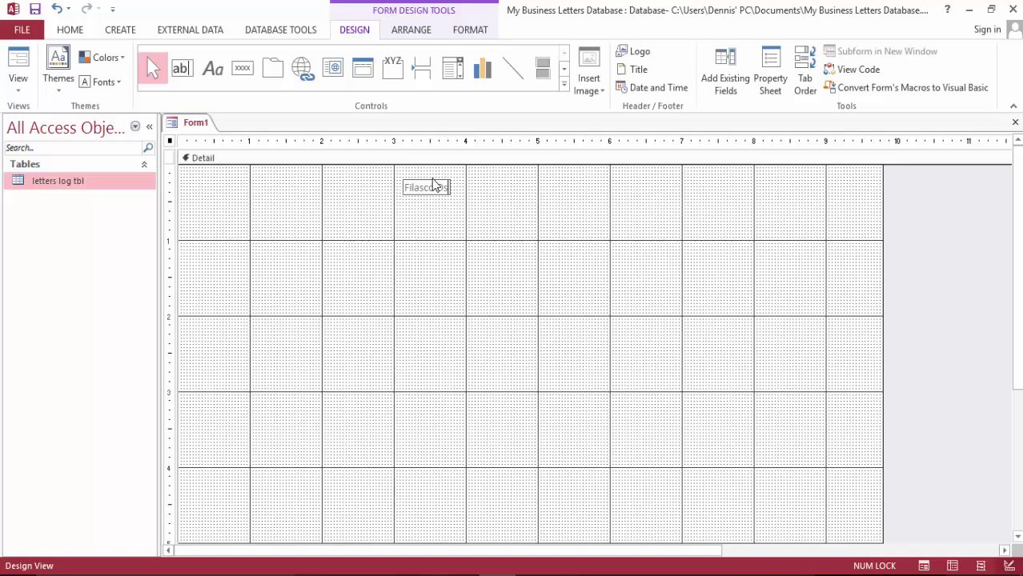
pyautogui.write('gn')
pyautogui.write(' st')
pyautogui.write(' Stu')
pyautogui.write('dio')
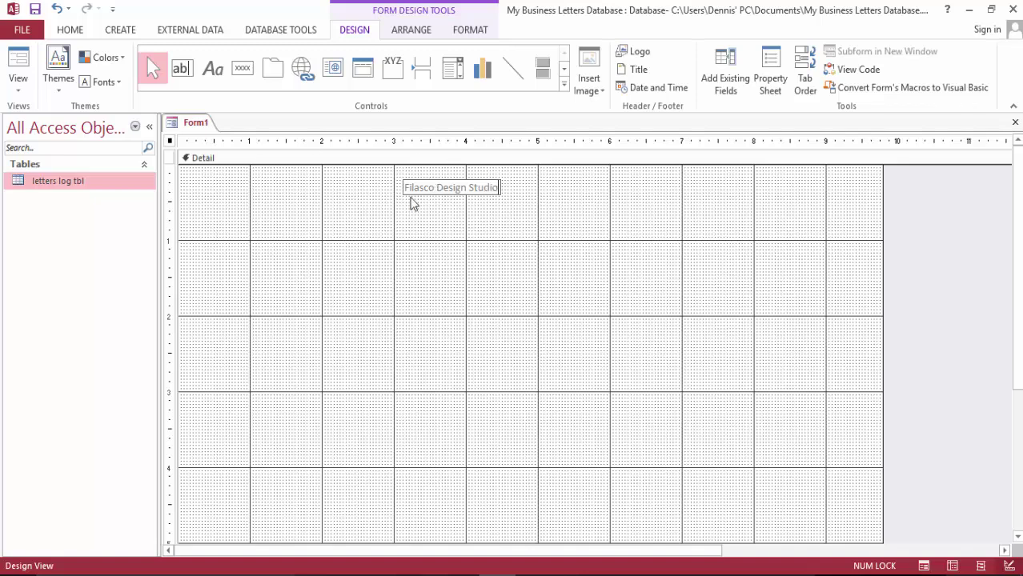
pyautogui.click(484, 202)
pyautogui.click(450, 192)
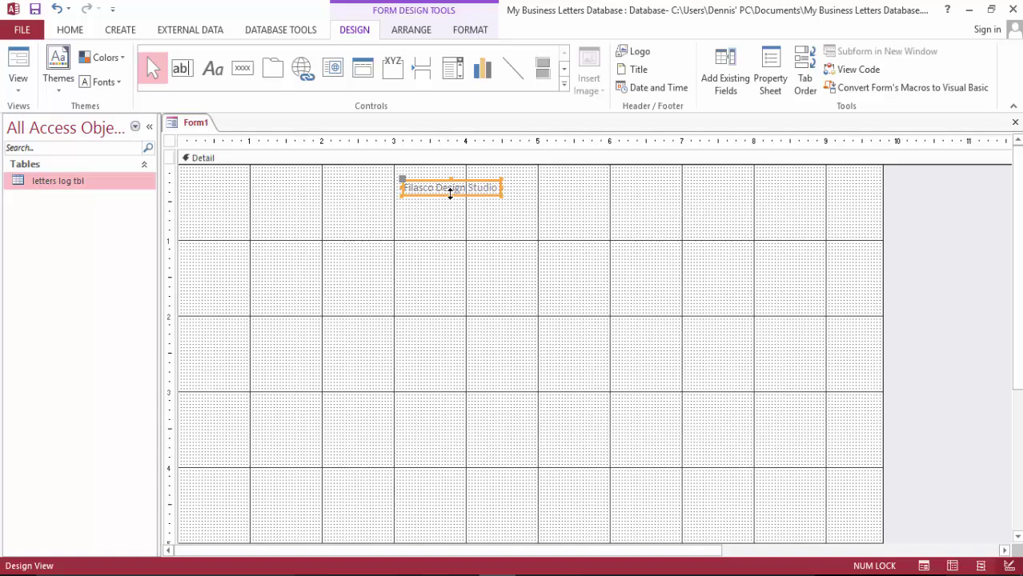
pyautogui.moveTo(501, 194); pyautogui.dragTo(580, 229)
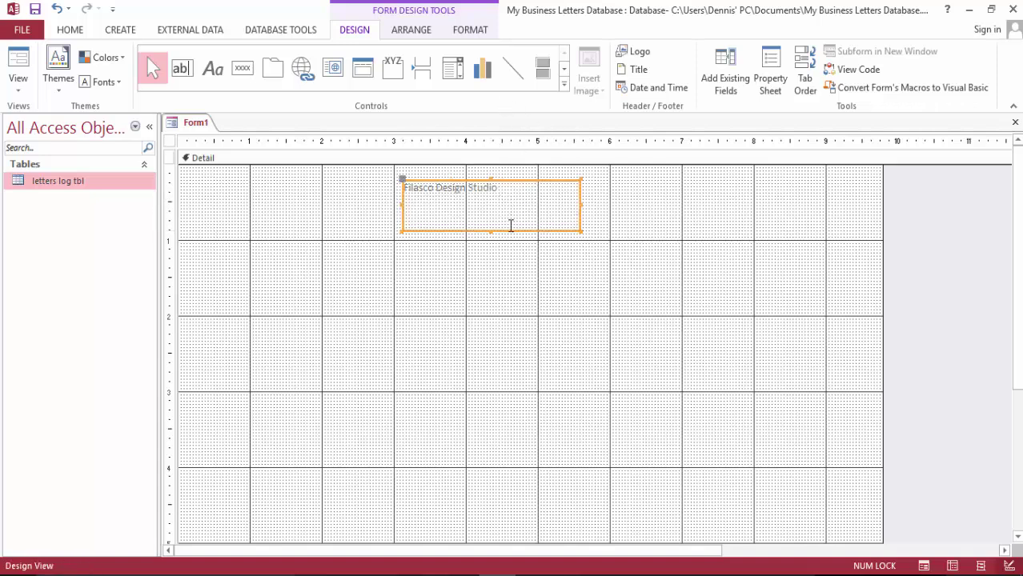
# Shorten the title label's box, centre its text and set the font size to 18
pyautogui.moveTo(492, 231); pyautogui.dragTo(486, 201)
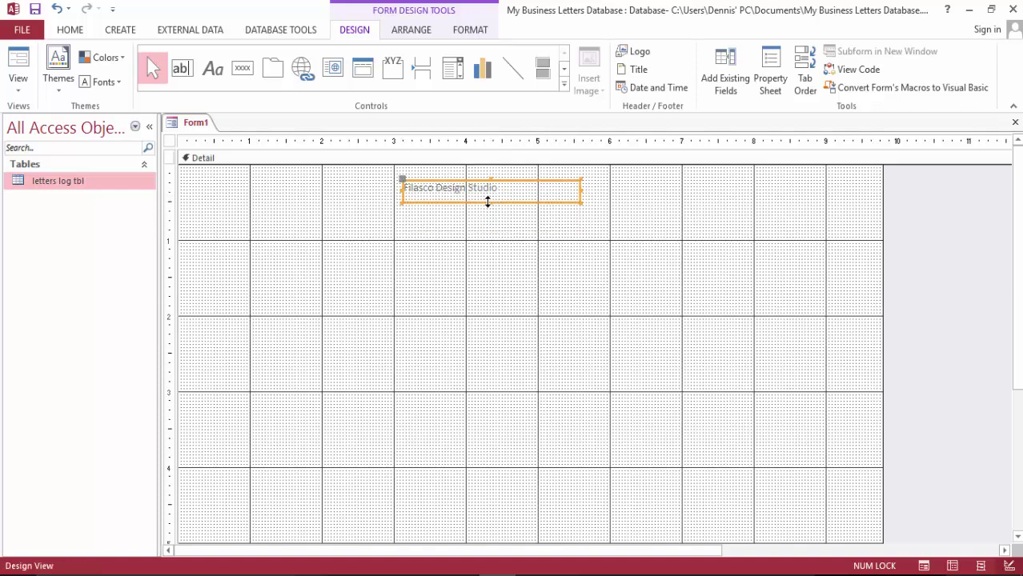
pyautogui.click(70, 29)
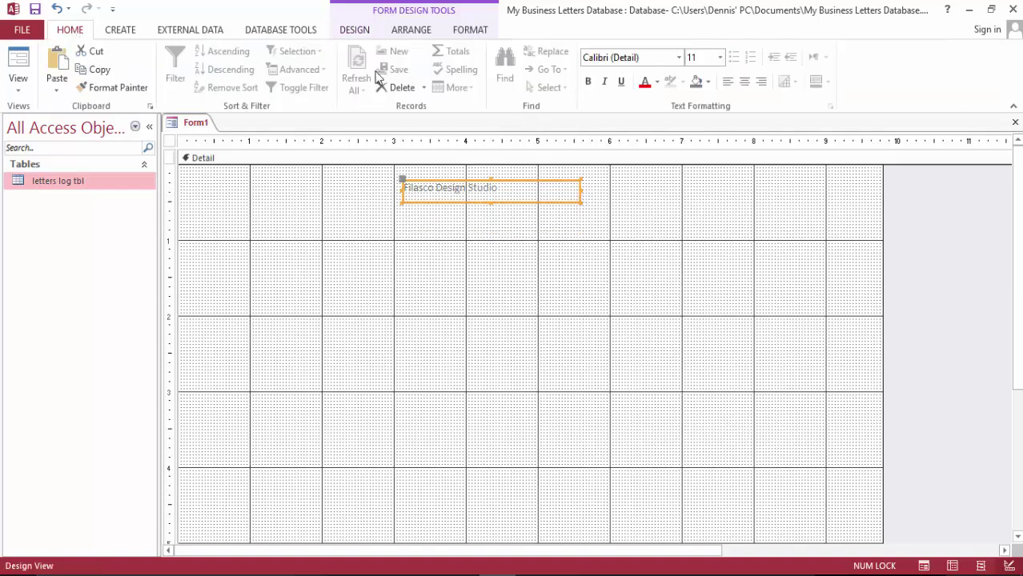
pyautogui.click(744, 81)
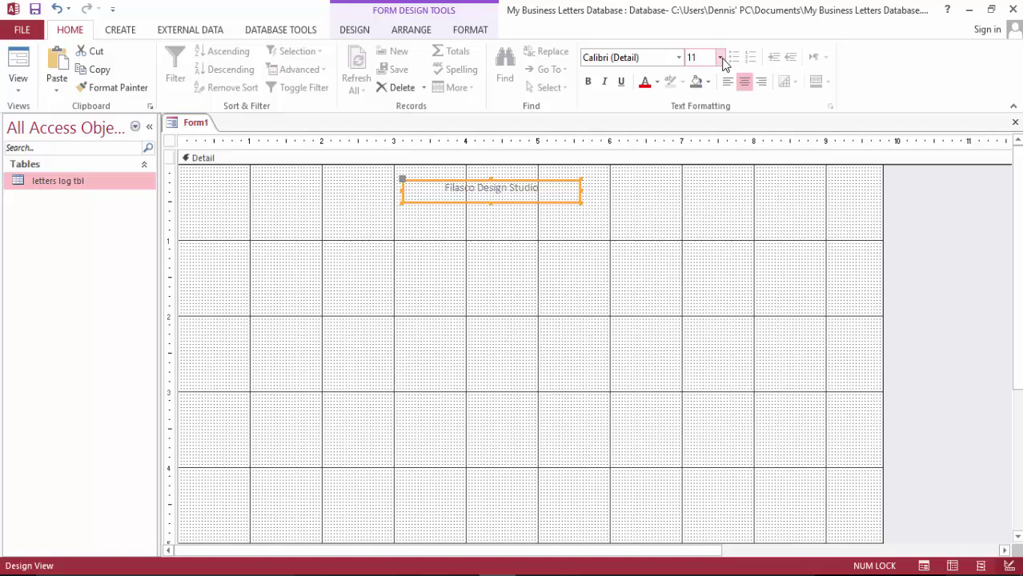
pyautogui.click(720, 58)
pyautogui.click(708, 151)
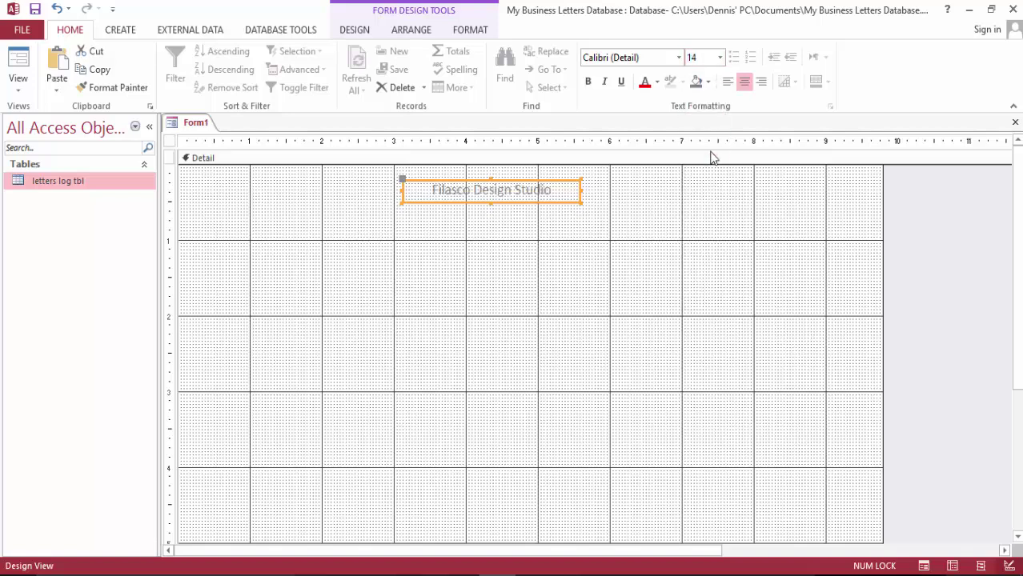
pyautogui.click(720, 58)
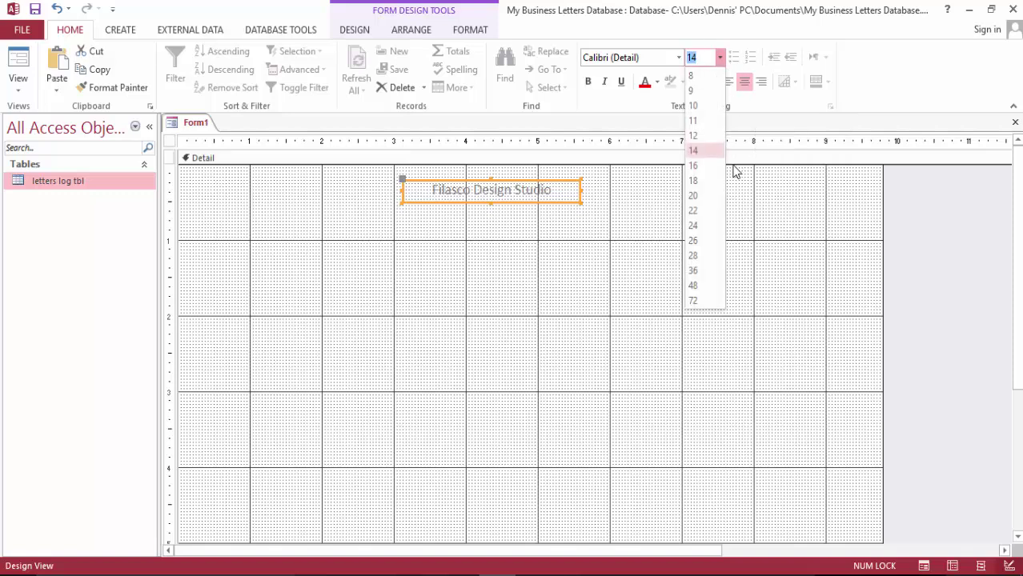
pyautogui.click(704, 182)
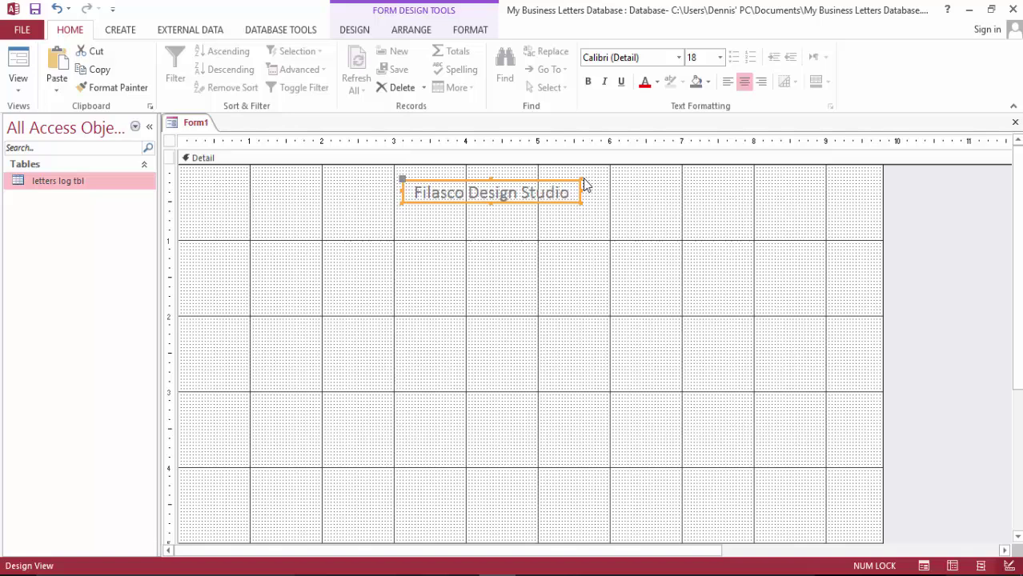
# Change the title label's font to Britannic Bold
pyautogui.click(670, 59)
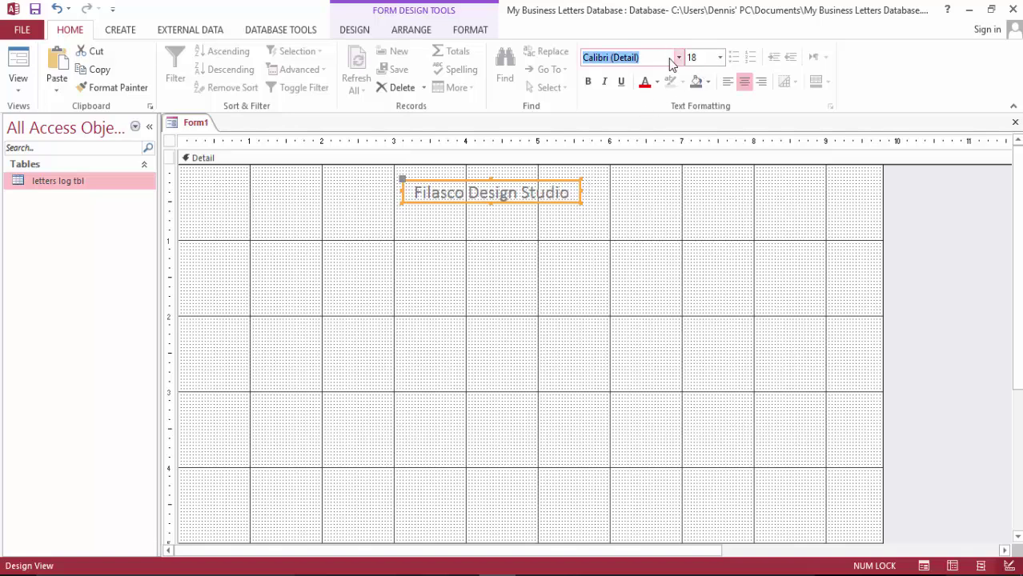
pyautogui.click(671, 59)
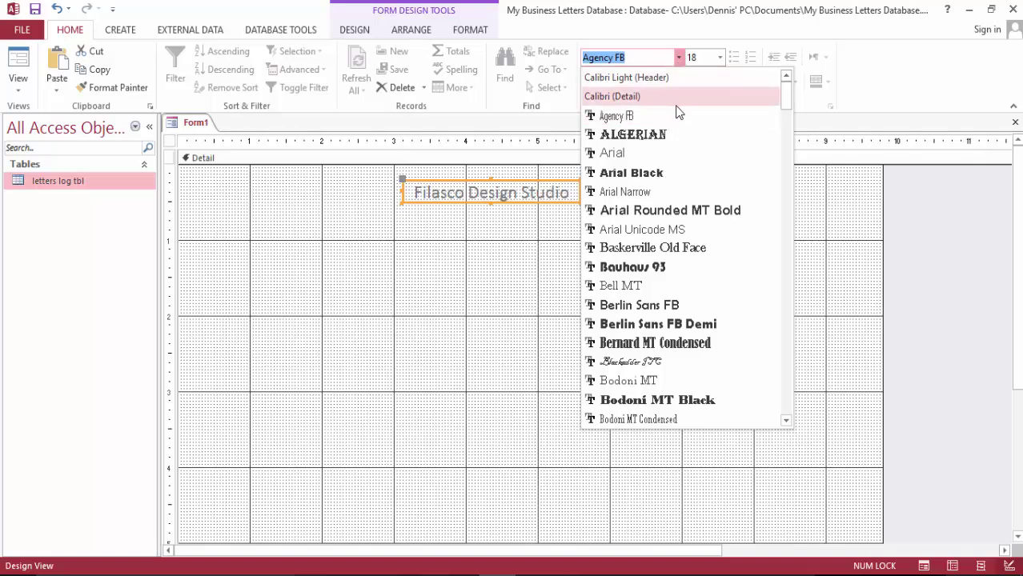
pyautogui.scroll(-3, 695, 196)
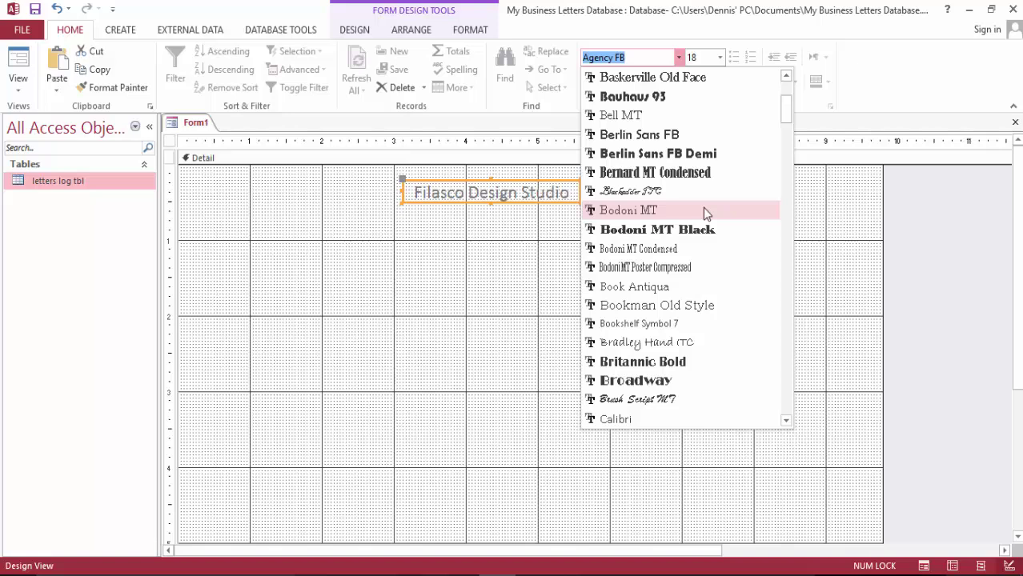
pyautogui.scroll(-1, 704, 209)
pyautogui.click(709, 301)
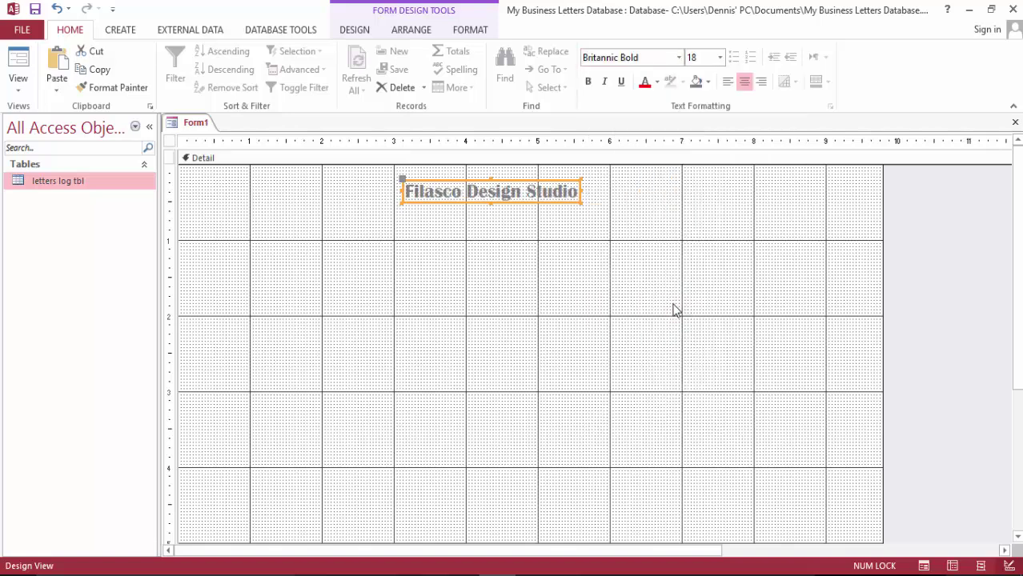
pyautogui.click(924, 228)
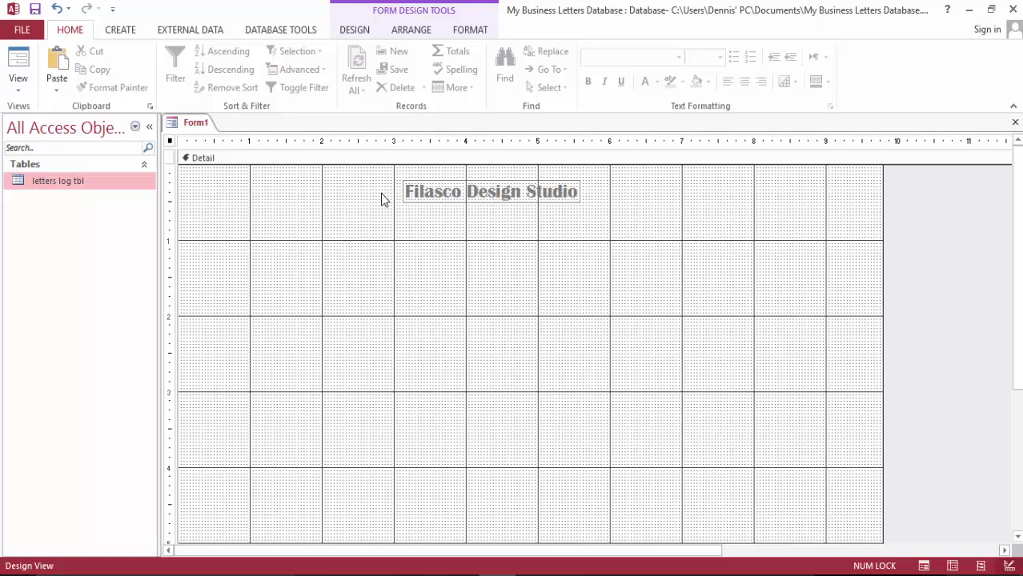
# Draw an unbound object frame below the title and insert the fds logo from Pictures
pyautogui.click(450, 205)
pyautogui.click(554, 233)
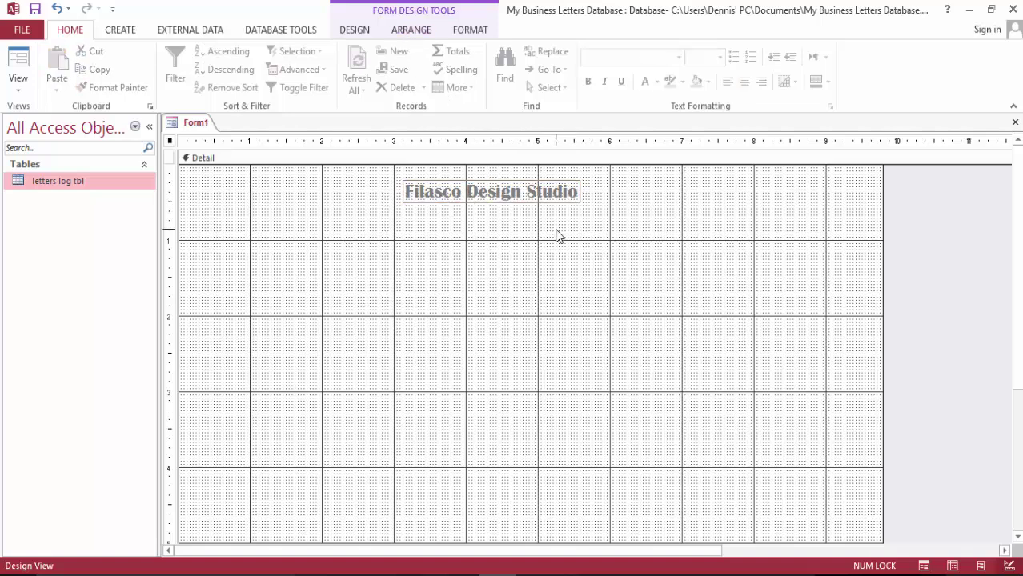
pyautogui.click(365, 36)
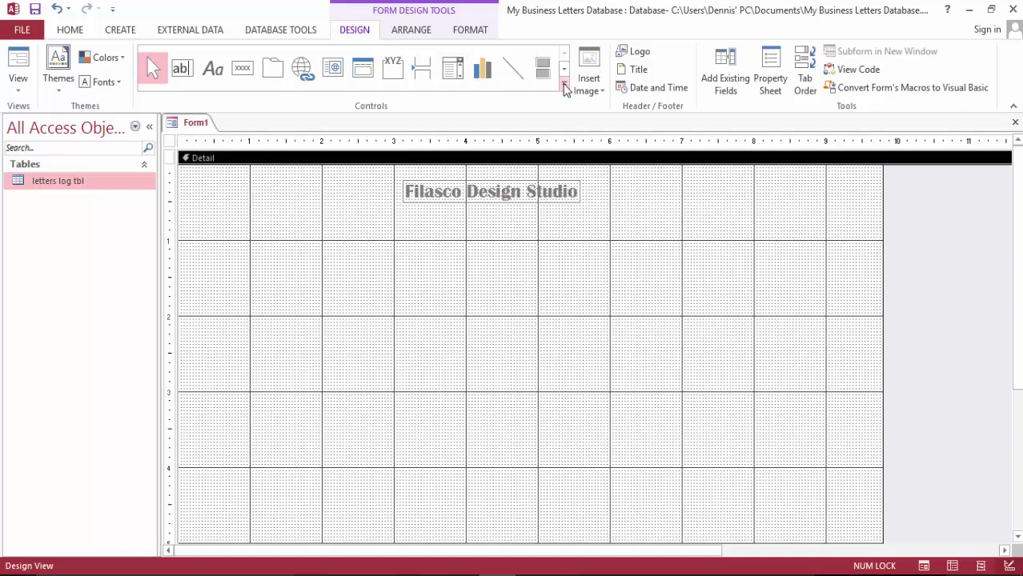
pyautogui.click(566, 91)
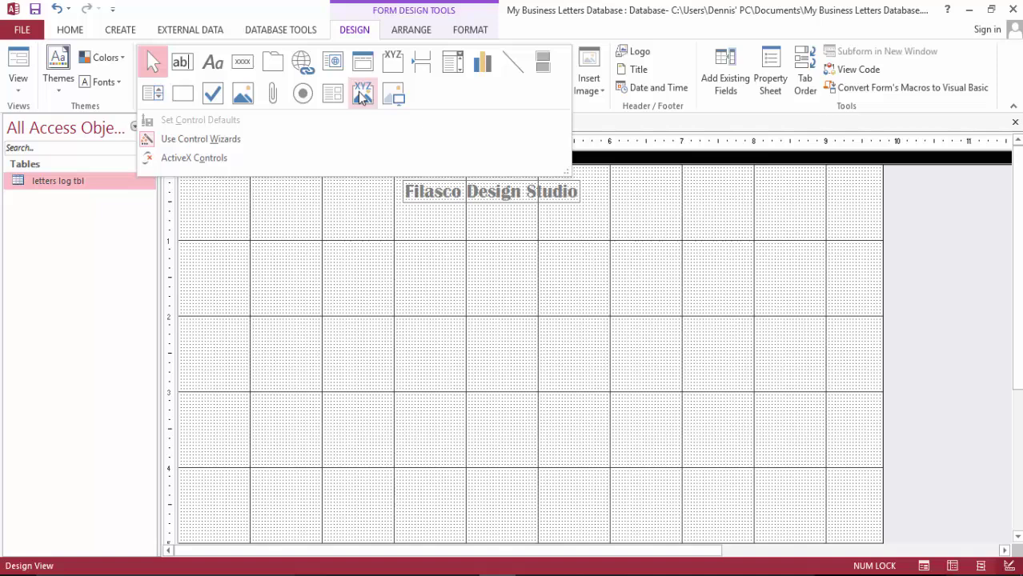
pyautogui.click(393, 94)
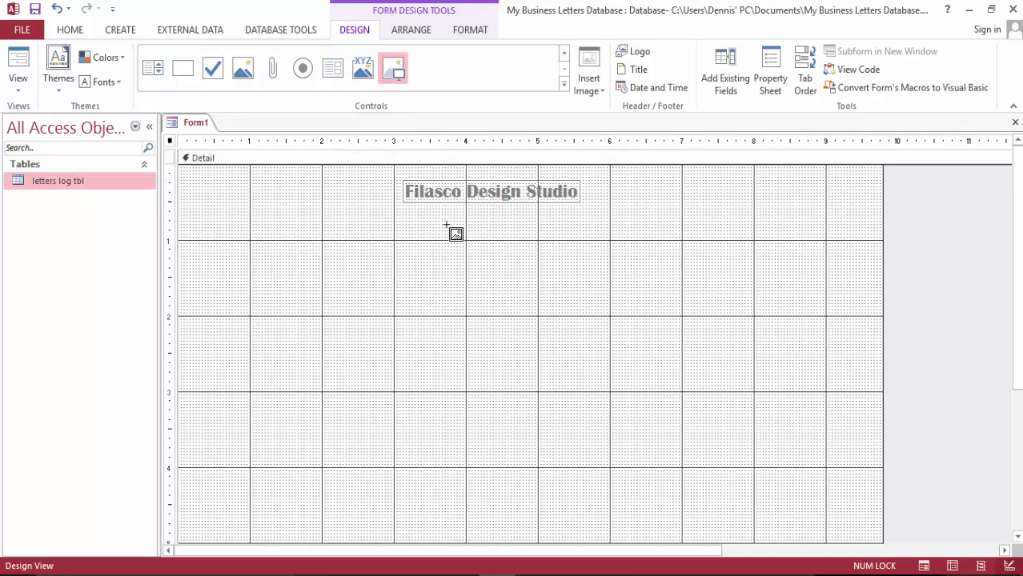
pyautogui.moveTo(430, 212); pyautogui.dragTo(600, 362)
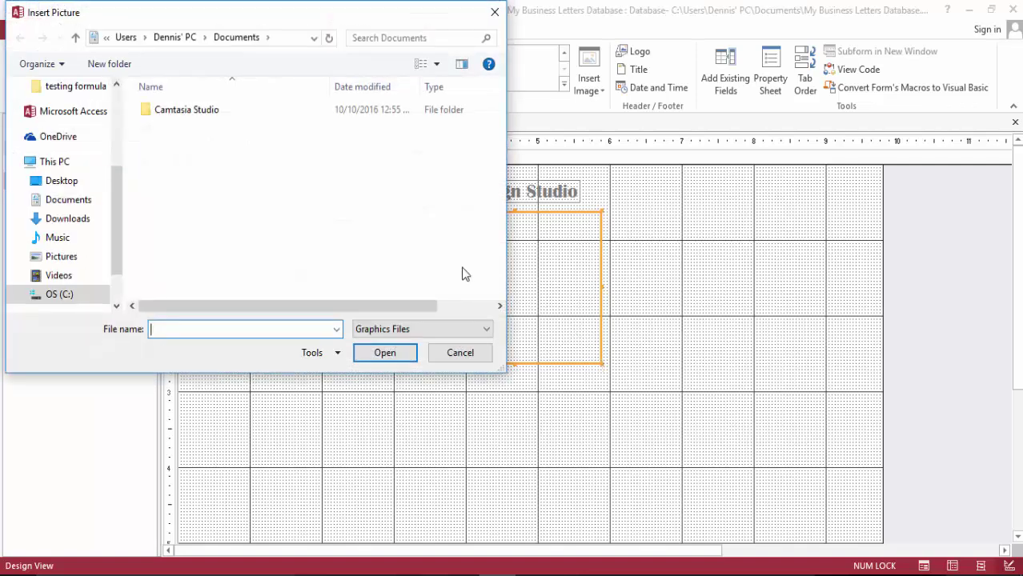
pyautogui.moveTo(119, 204); pyautogui.dragTo(114, 251)
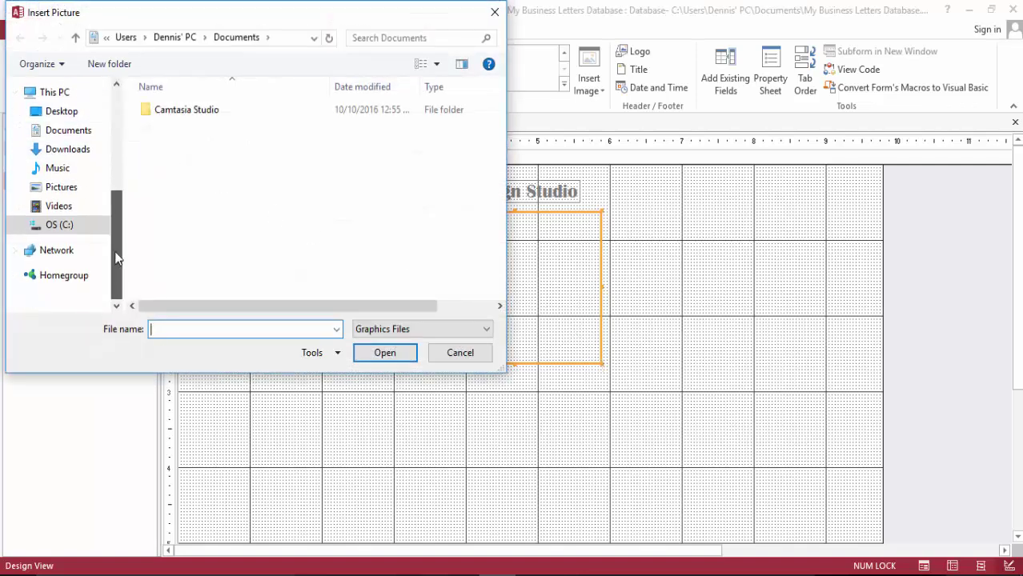
pyautogui.click(79, 189)
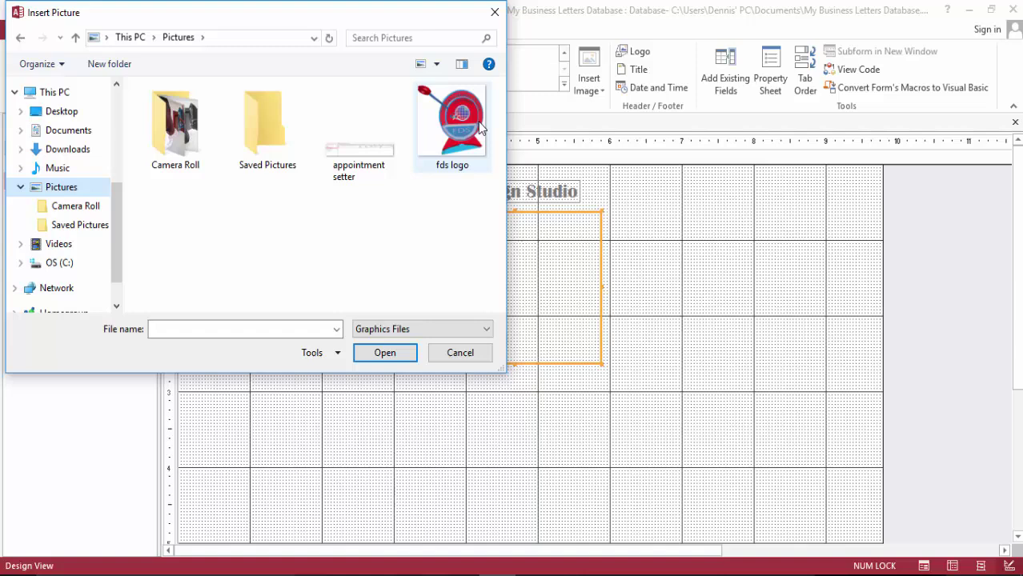
pyautogui.doubleClick(452, 132)
# Move the logo under the title, shrink and narrow it, and undo an accidental delete
pyautogui.moveTo(524, 305); pyautogui.dragTo(491, 286)
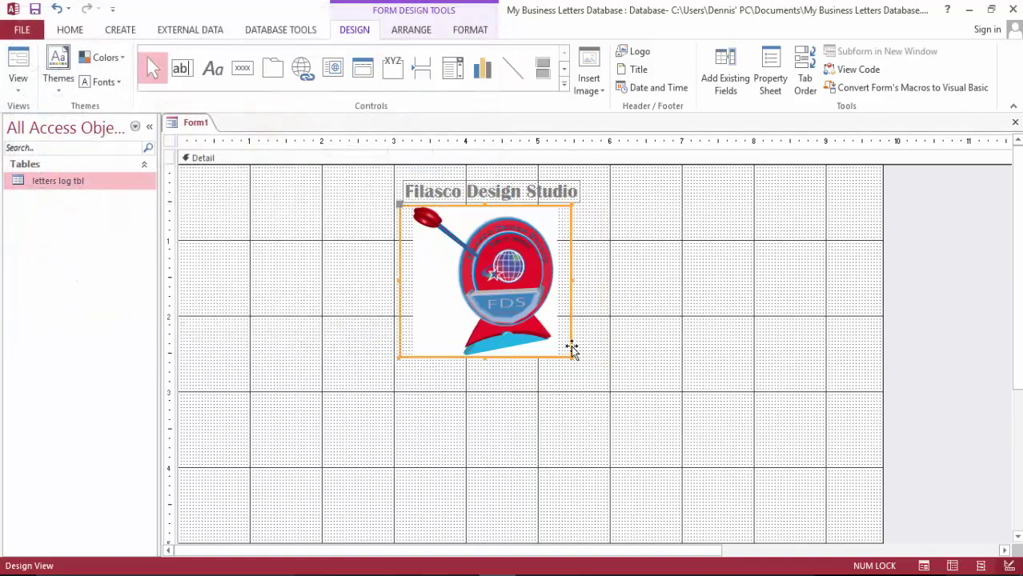
pyautogui.moveTo(569, 354); pyautogui.dragTo(540, 306)
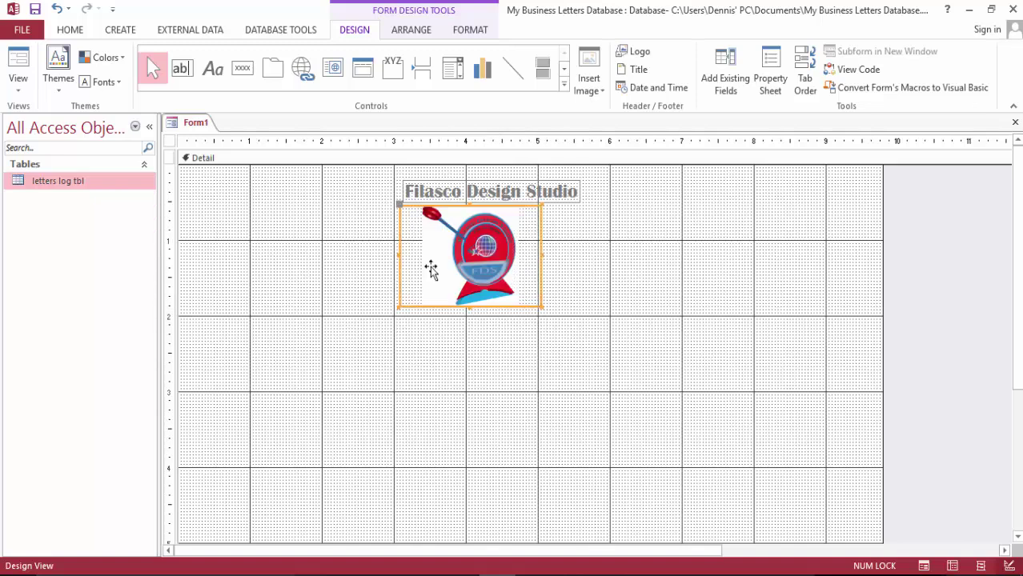
pyautogui.moveTo(398, 308); pyautogui.dragTo(445, 279)
pyautogui.click(399, 252)
pyautogui.moveTo(399, 254); pyautogui.dragTo(411, 256)
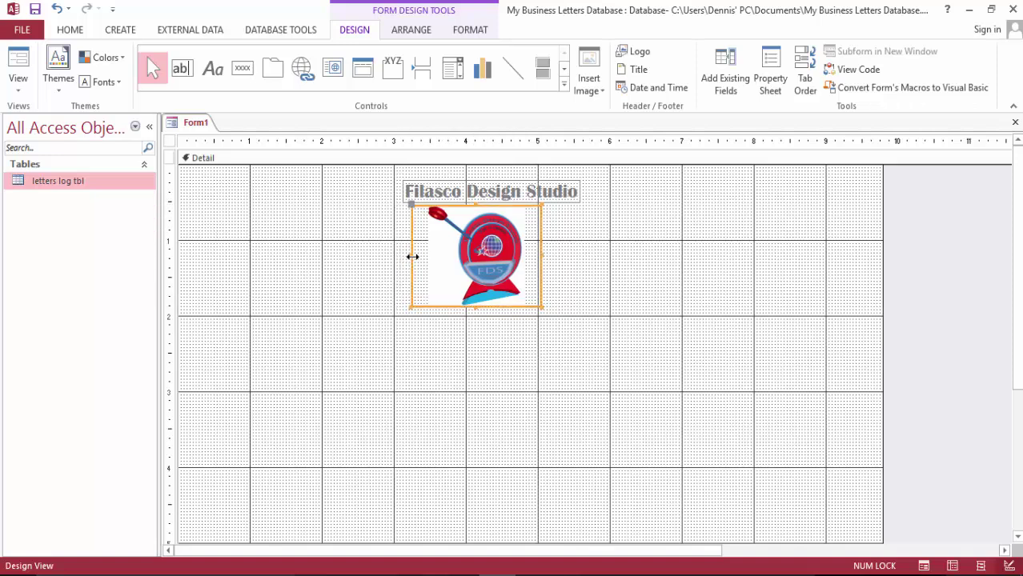
pyautogui.moveTo(518, 247); pyautogui.dragTo(525, 247)
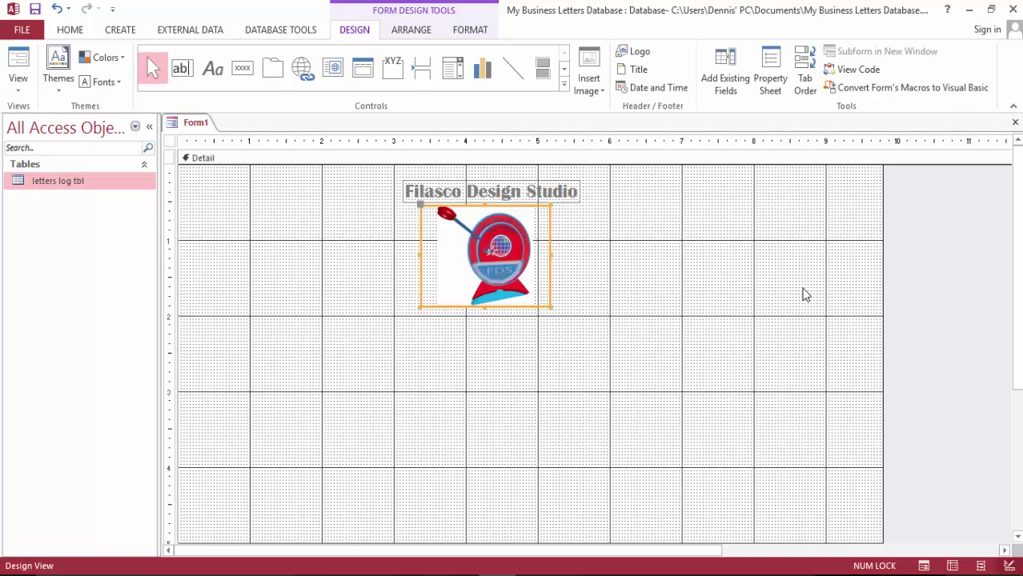
pyautogui.press('Delete')
pyautogui.hotkey('ctrl', 'z')
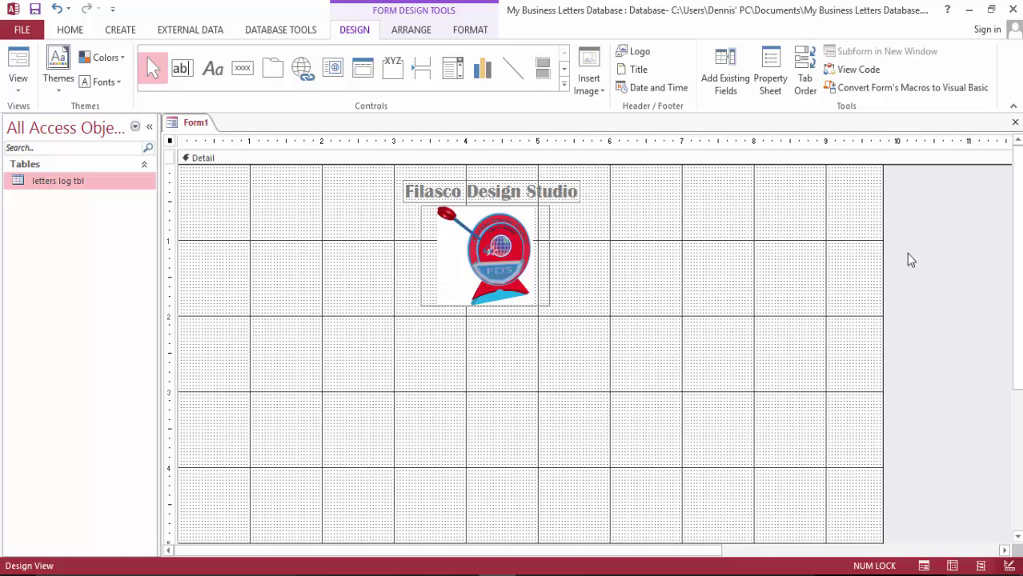
# Drag the Date field from letters log tbl onto the form below the logo
pyautogui.scroll(-2, 910, 258)
pyautogui.scroll(2, 913, 258)
pyautogui.click(725, 78)
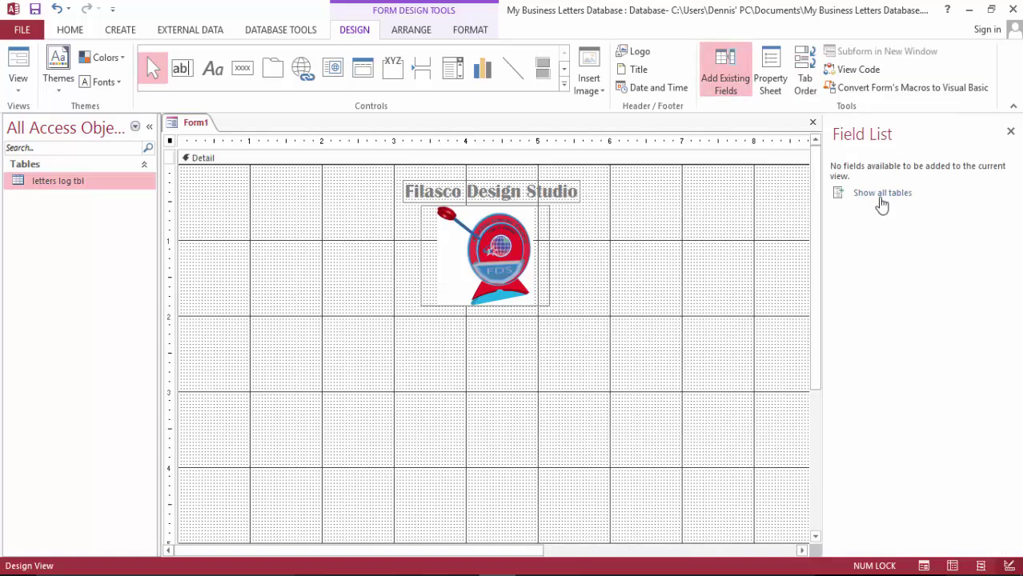
pyautogui.click(881, 193)
pyautogui.click(838, 195)
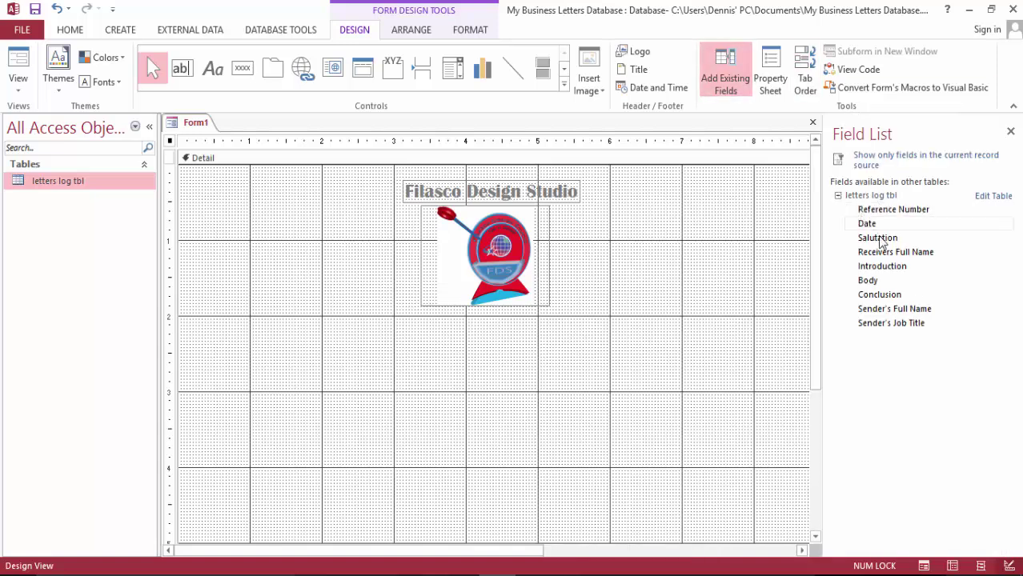
pyautogui.moveTo(875, 223); pyautogui.dragTo(234, 326)
# Select the Date label and its text box together
pyautogui.click(422, 393)
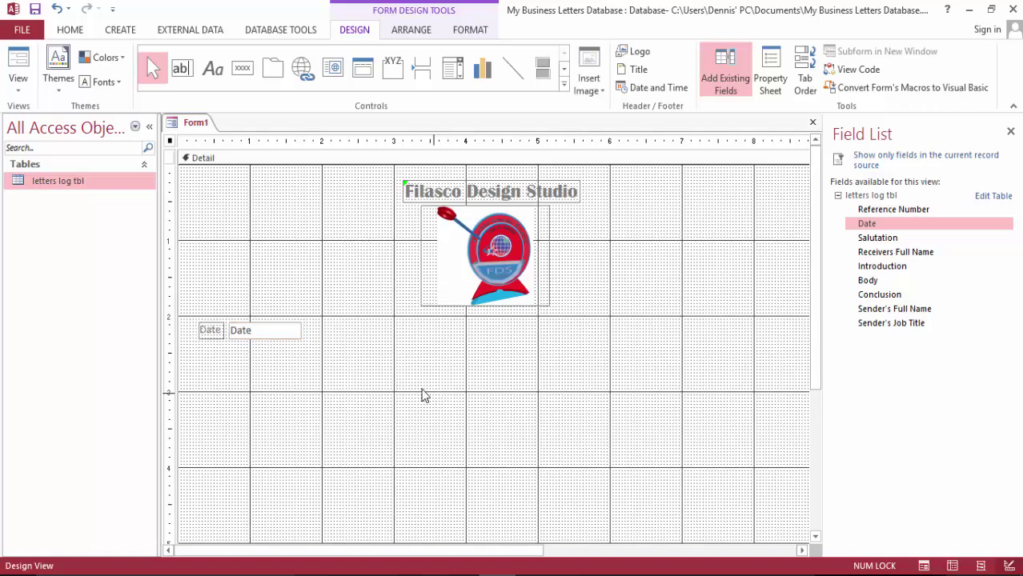
pyautogui.click(209, 335)
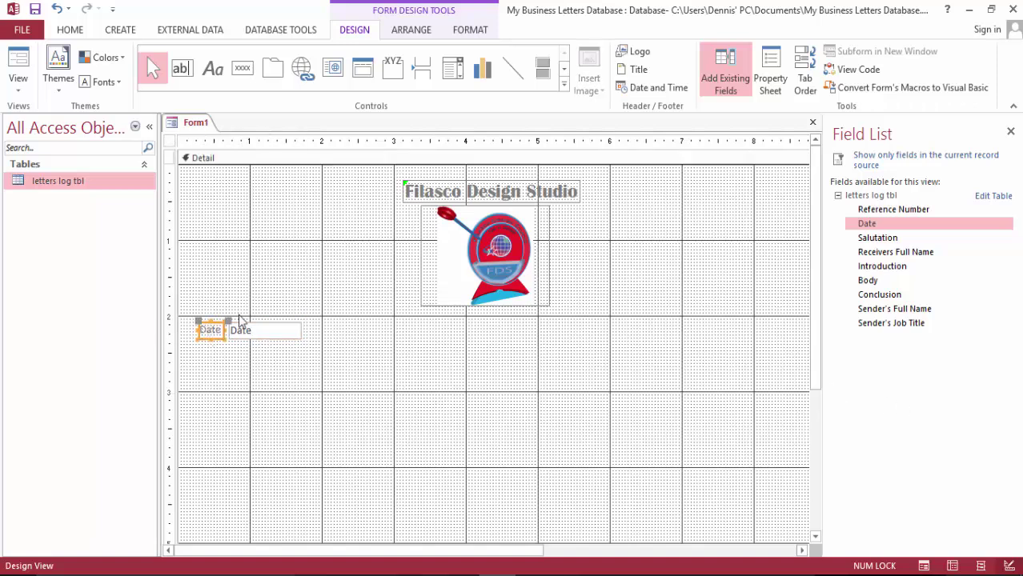
pyautogui.moveTo(195, 331); pyautogui.dragTo(314, 361)
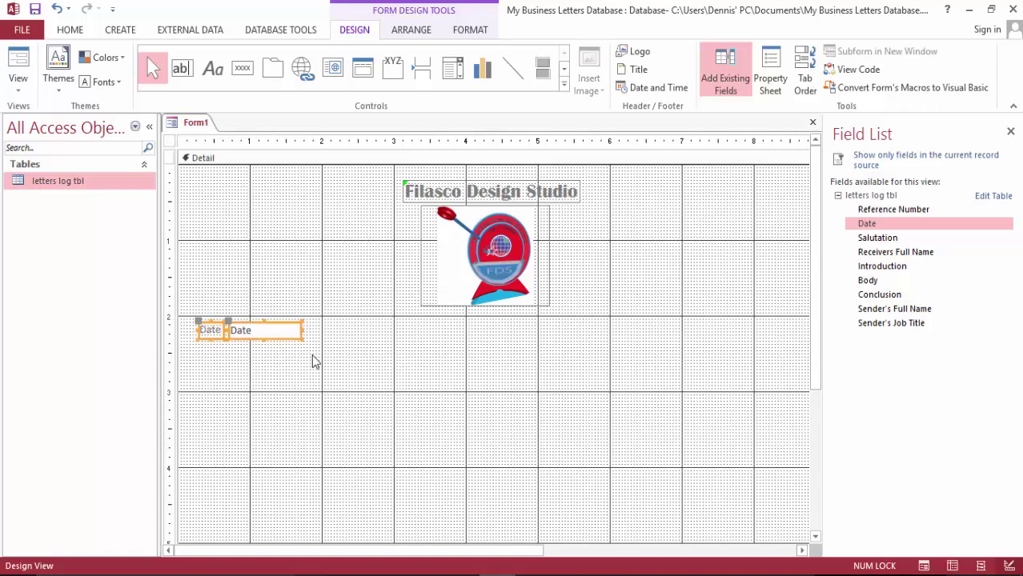
# Put the Date controls in a stacked layout and add the Salutation field beneath them
pyautogui.click(407, 30)
pyautogui.click(57, 68)
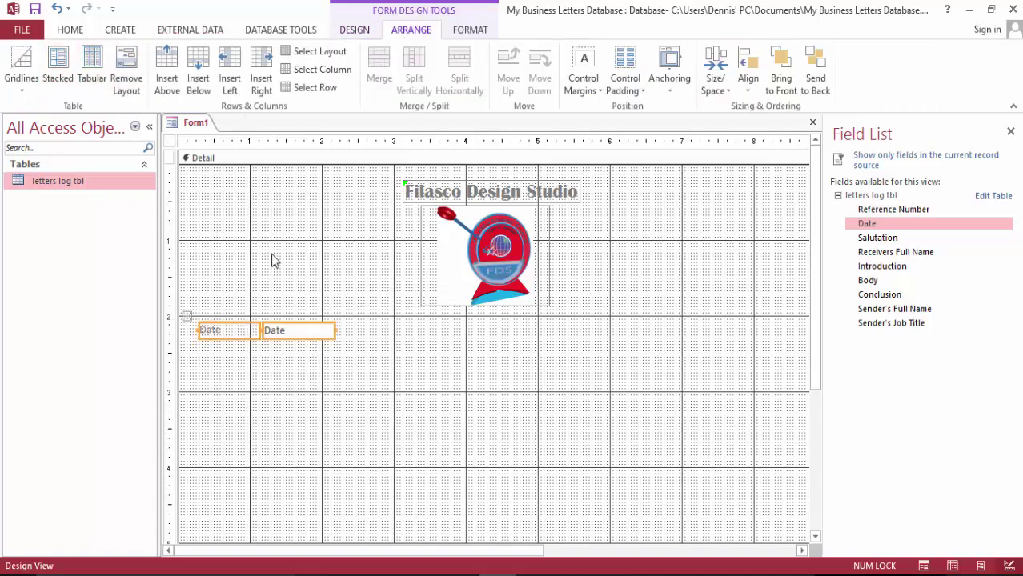
pyautogui.click(480, 400)
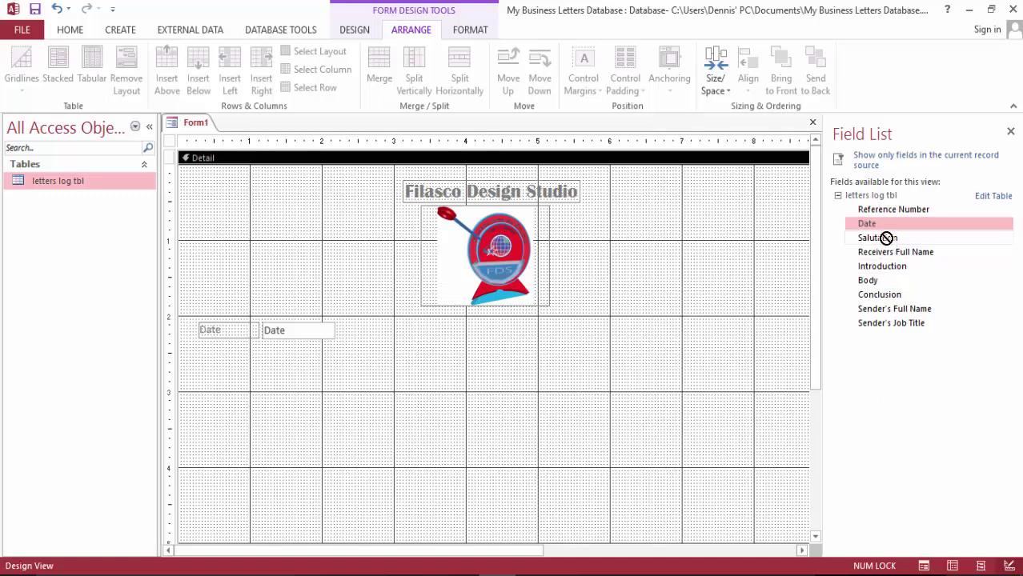
pyautogui.moveTo(888, 239); pyautogui.dragTo(292, 405)
pyautogui.moveTo(212, 373)
pyautogui.mouseDown()
pyautogui.moveTo(230, 360)
pyautogui.moveTo(279, 367)
pyautogui.moveTo(215, 359)
pyautogui.mouseUp()
# Select the Date and Salutation controls and stack them in one layout
pyautogui.click(304, 388)
pyautogui.click(348, 398)
pyautogui.click(281, 390)
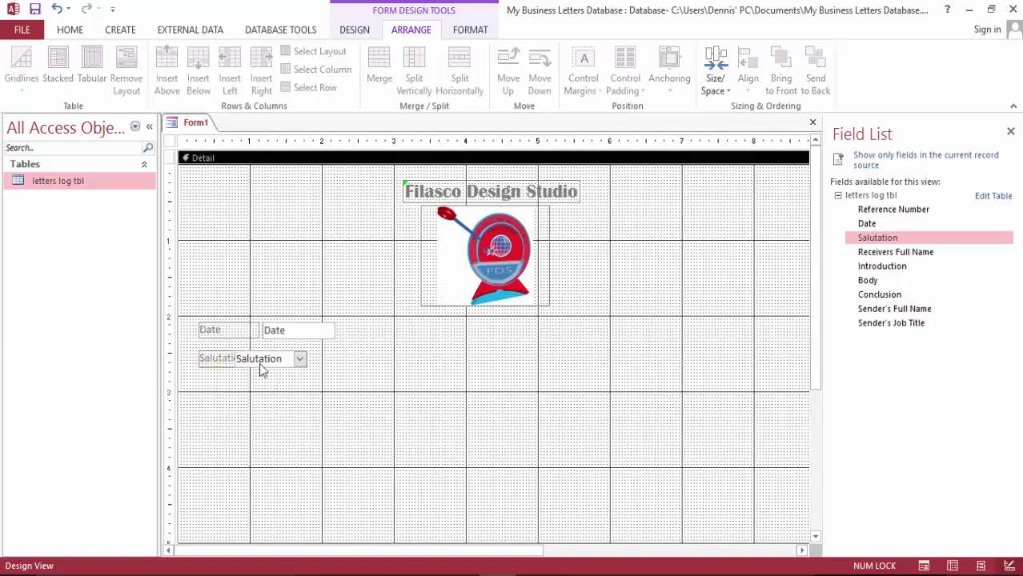
pyautogui.click(205, 331)
pyautogui.moveTo(296, 385); pyautogui.dragTo(213, 307)
pyautogui.click(61, 64)
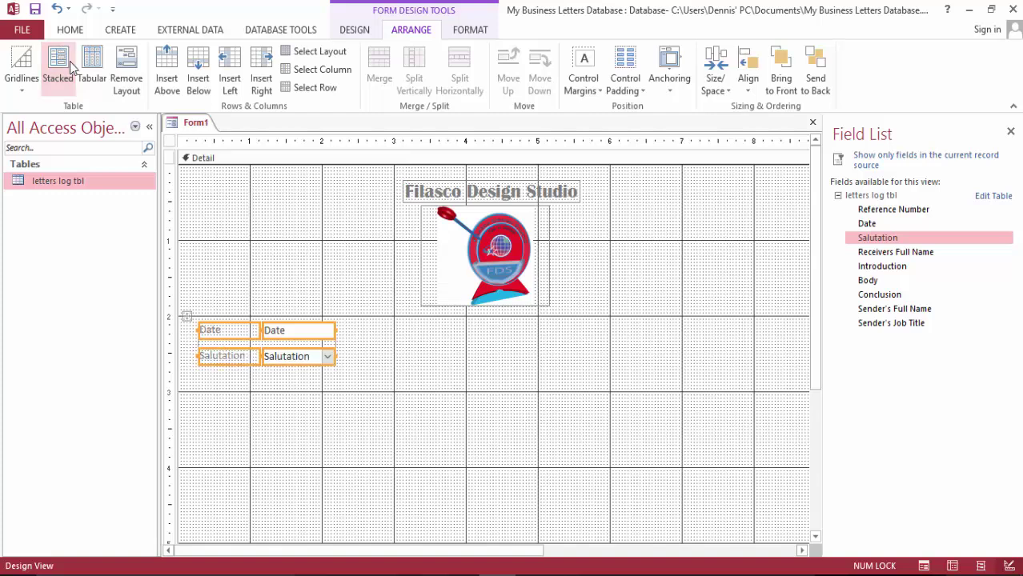
pyautogui.click(285, 448)
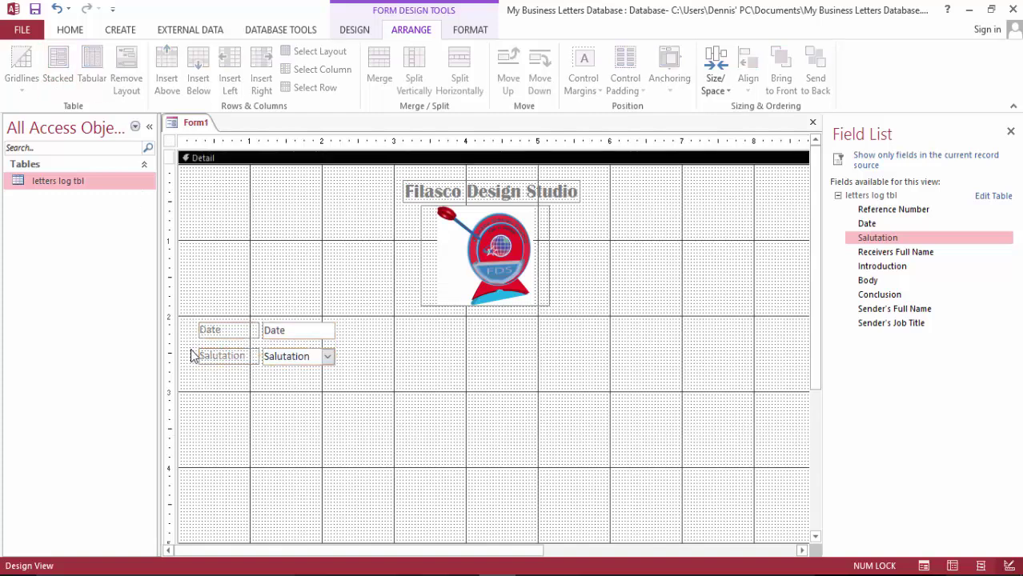
# Insert an empty layout row below the Salutation row
pyautogui.moveTo(191, 353); pyautogui.dragTo(282, 382)
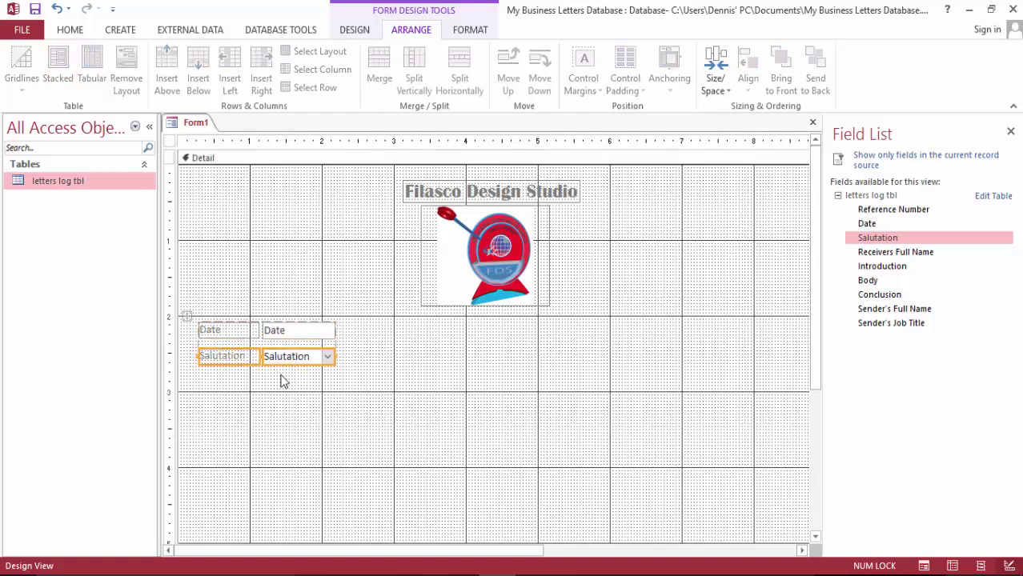
pyautogui.click(241, 367)
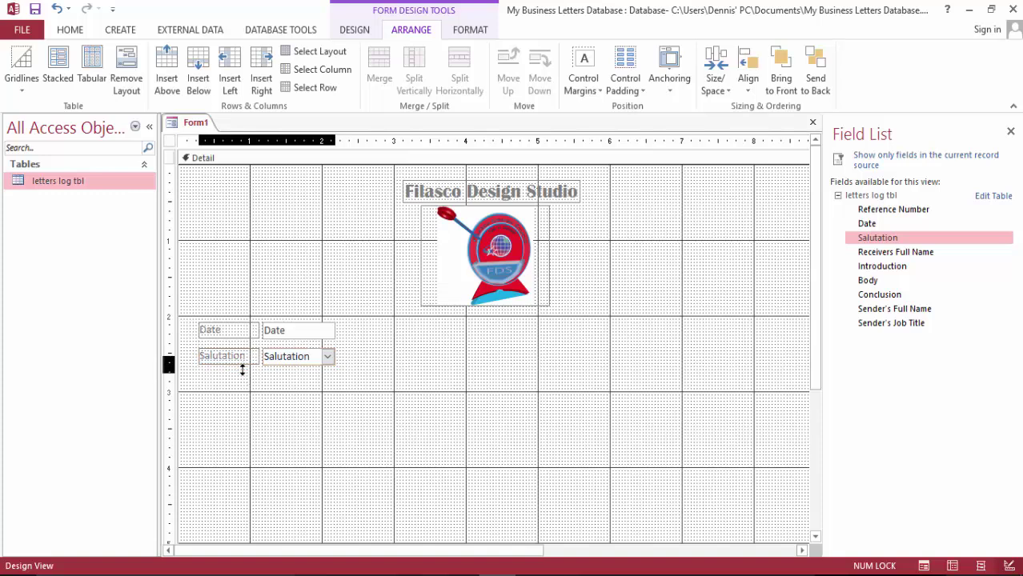
pyautogui.click(199, 70)
pyautogui.click(260, 426)
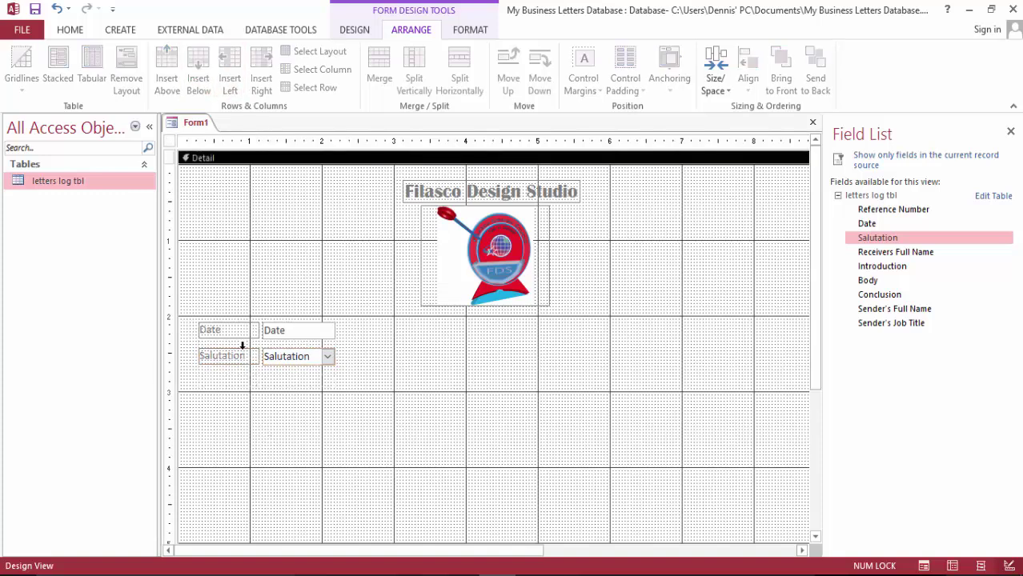
# Move the Salutation row down into the empty row, then undo that move
pyautogui.moveTo(193, 353); pyautogui.dragTo(257, 369)
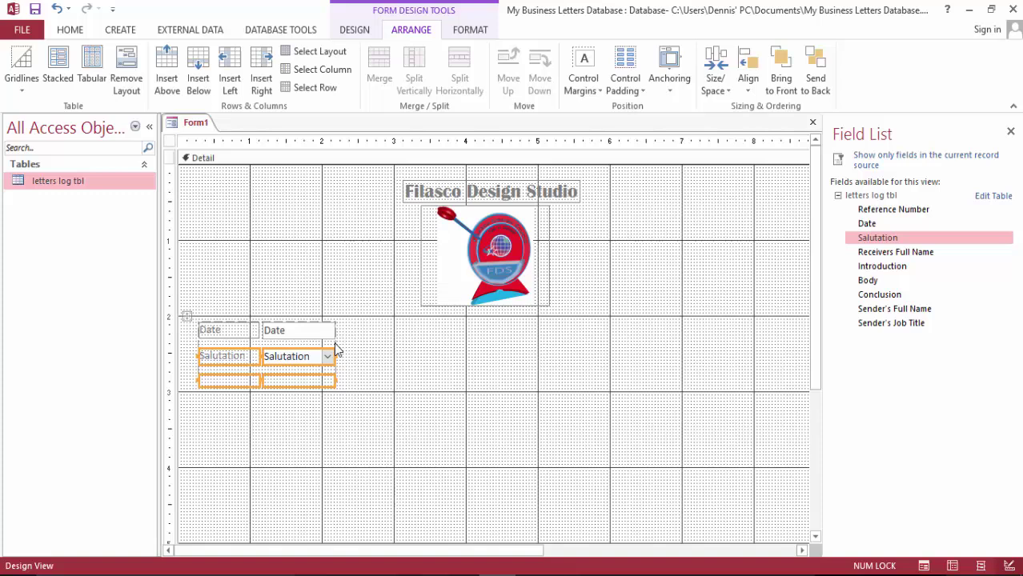
pyautogui.click(276, 375)
pyautogui.click(228, 357)
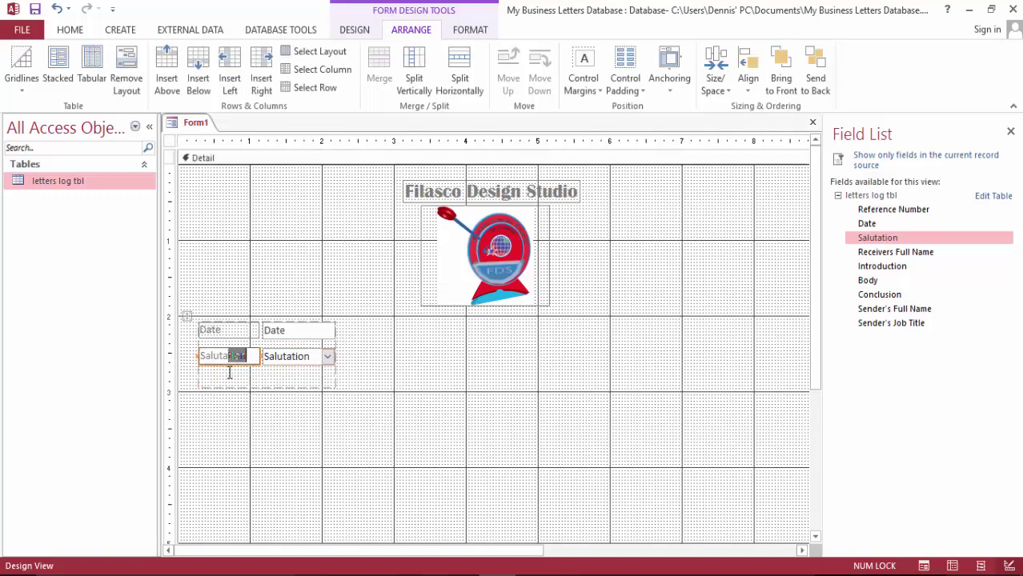
pyautogui.click(271, 433)
pyautogui.moveTo(270, 354); pyautogui.dragTo(255, 378)
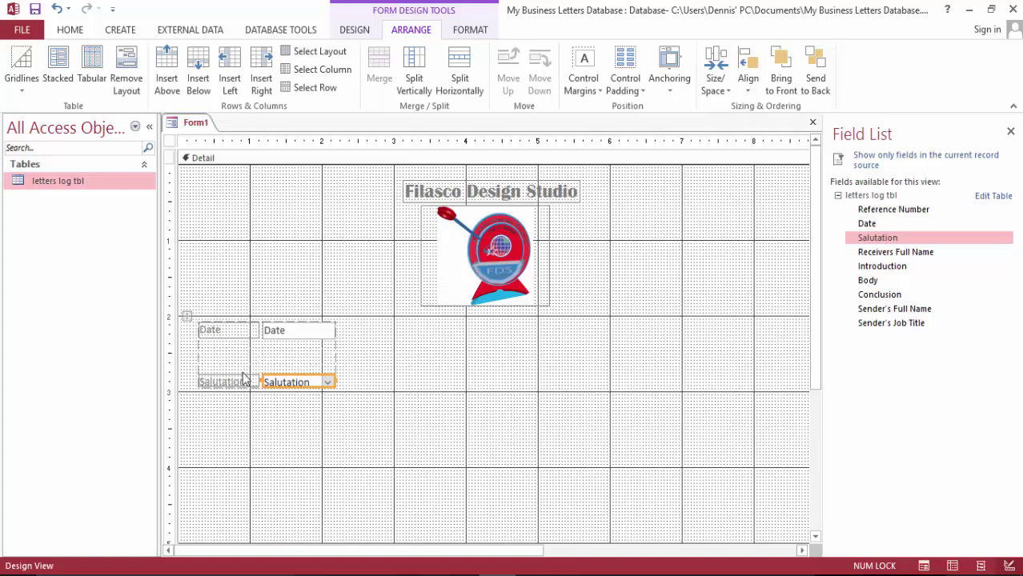
pyautogui.click(243, 374)
pyautogui.click(242, 382)
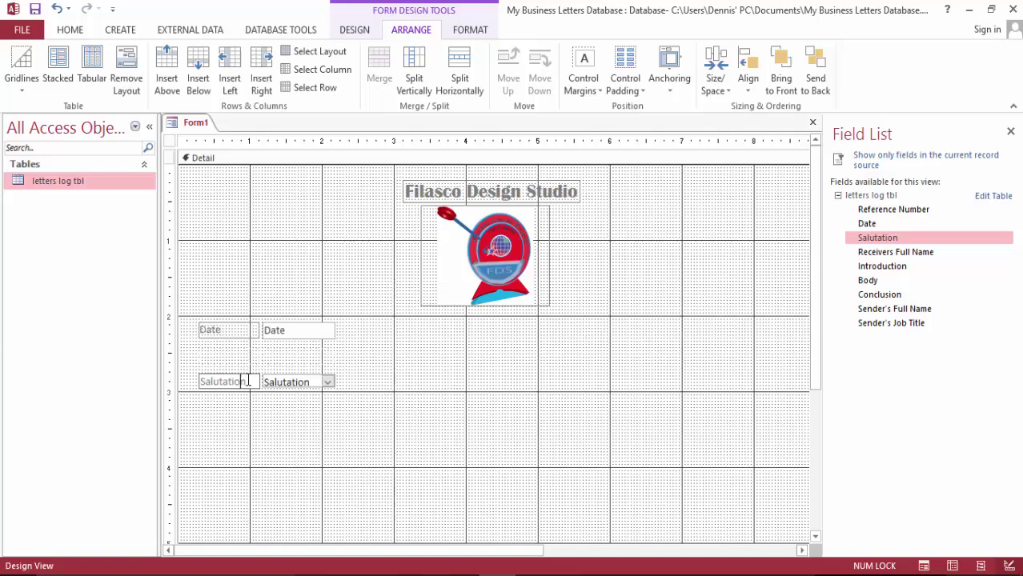
pyautogui.click(260, 422)
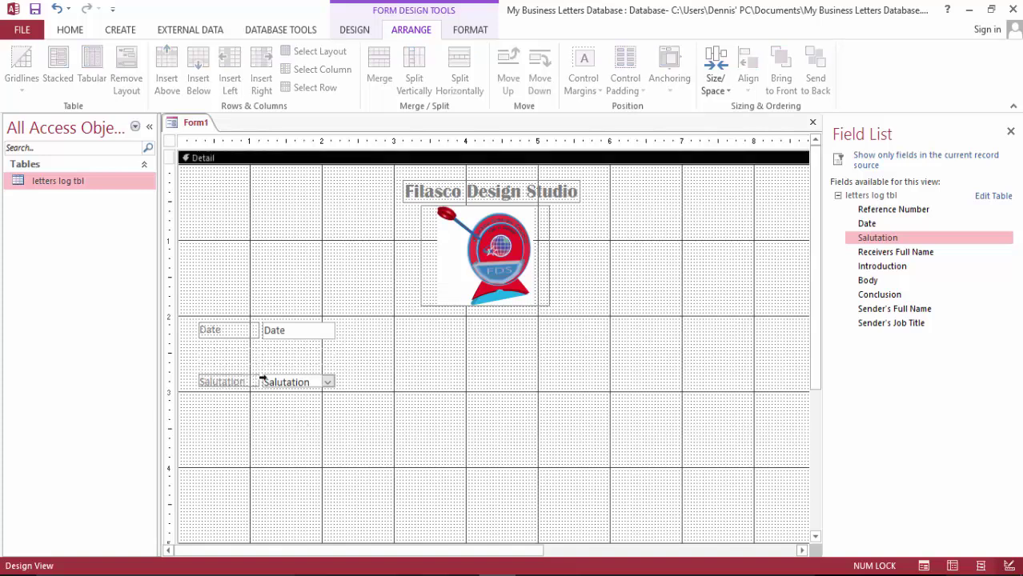
pyautogui.hotkey('ctrl', 'z')
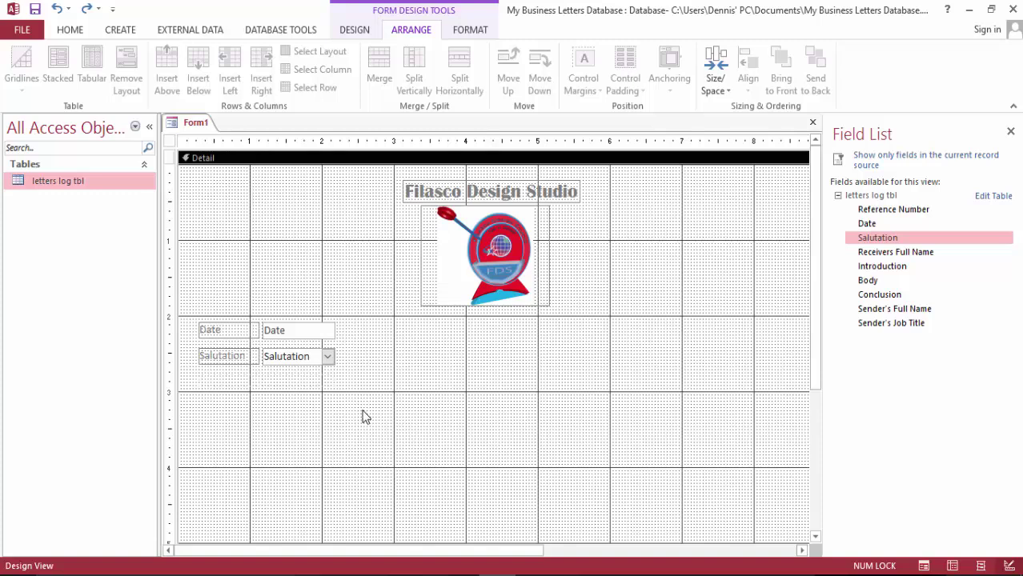
# Delete the Salutation label and shift its combo box into the label column under Date
pyautogui.scroll(-2, 407, 390)
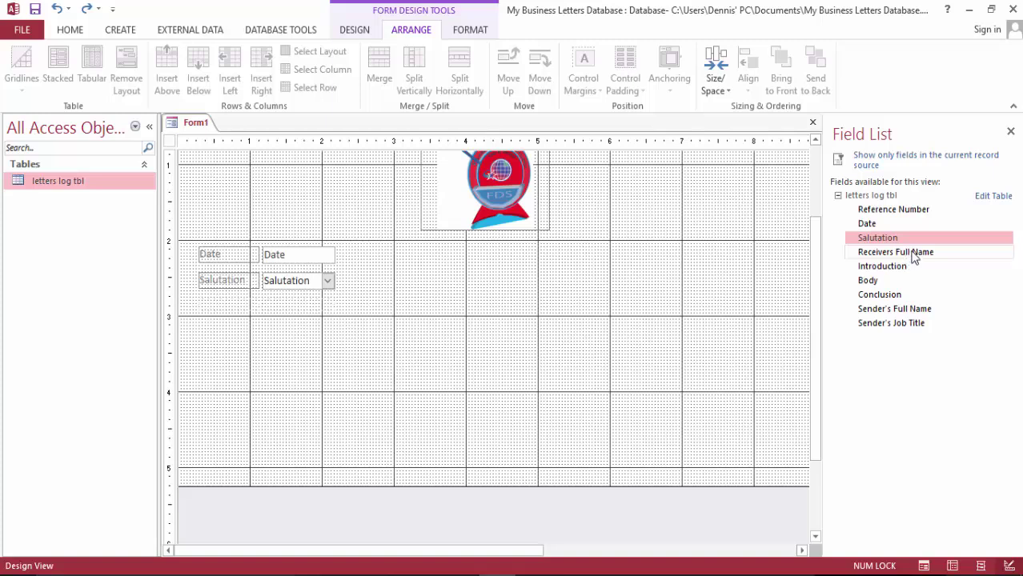
pyautogui.click(230, 288)
pyautogui.click(248, 329)
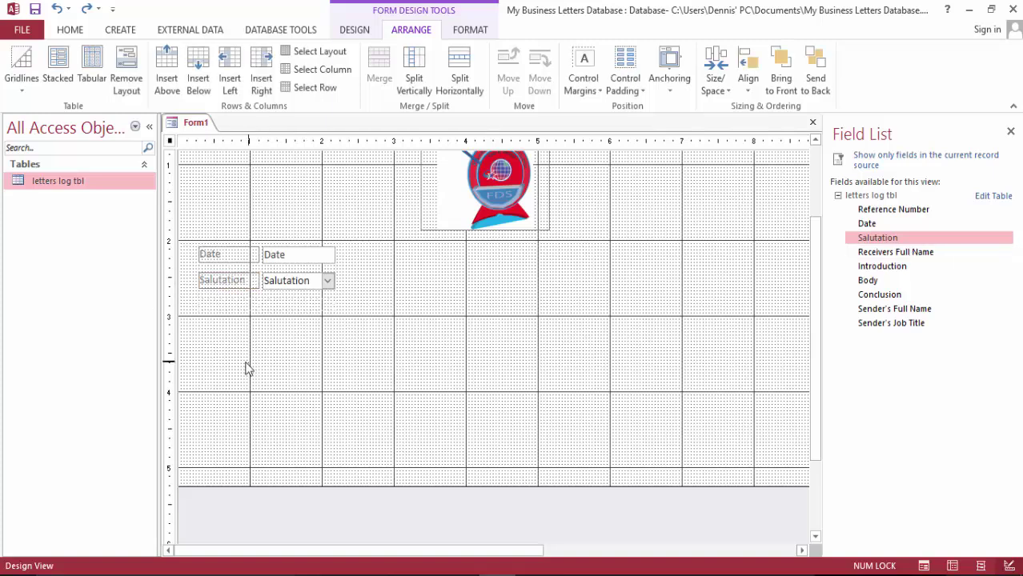
pyautogui.click(240, 285)
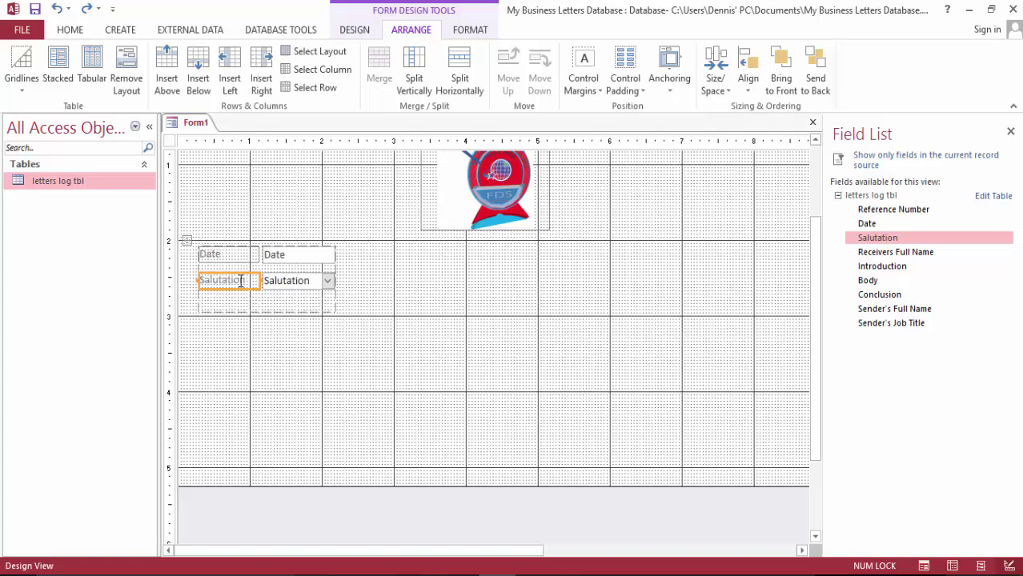
pyautogui.press('Delete')
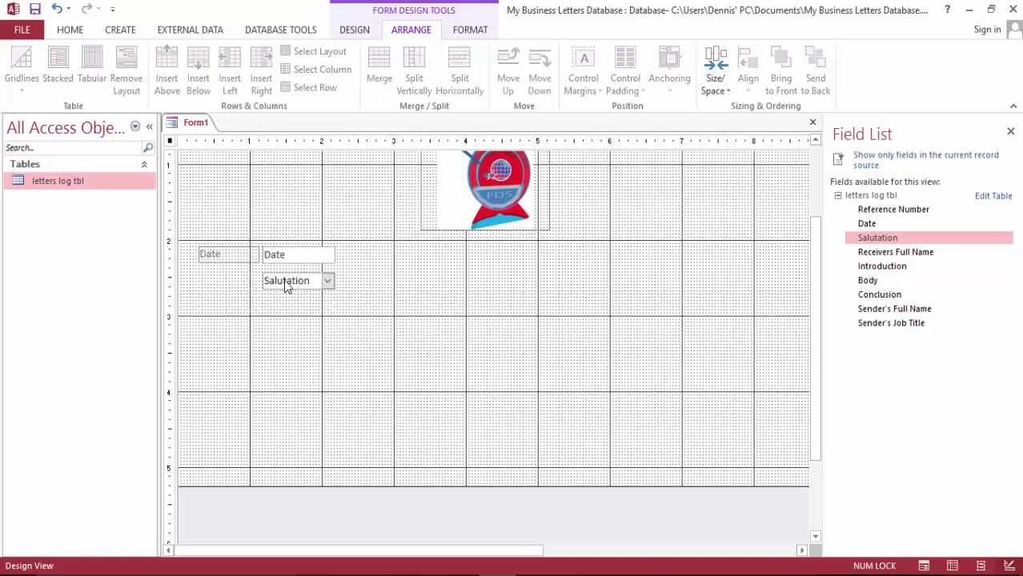
pyautogui.moveTo(286, 287); pyautogui.dragTo(230, 280)
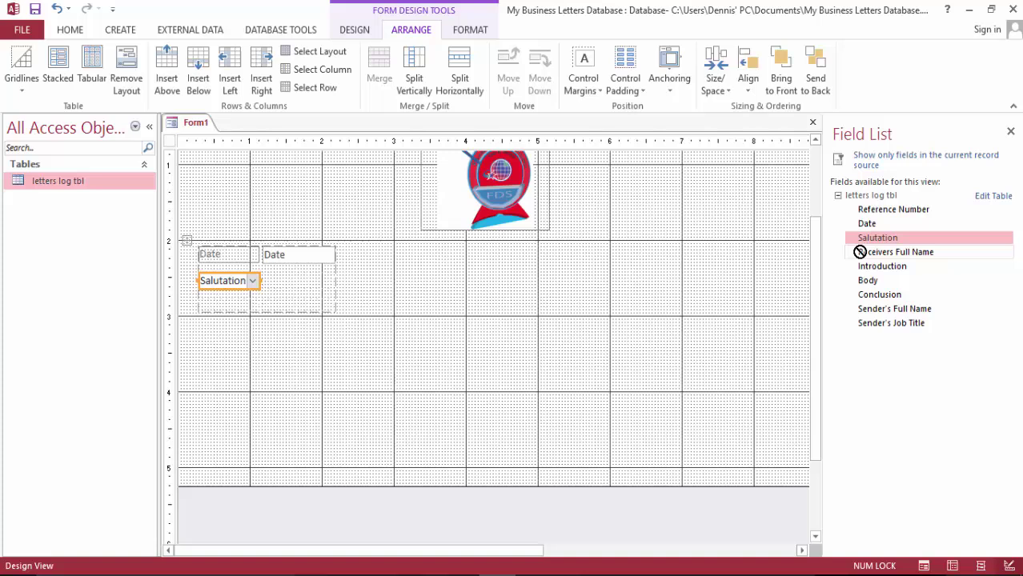
# Add the Receivers Full Name field and move the Date box beside the Date label
pyautogui.moveTo(857, 252); pyautogui.dragTo(294, 279)
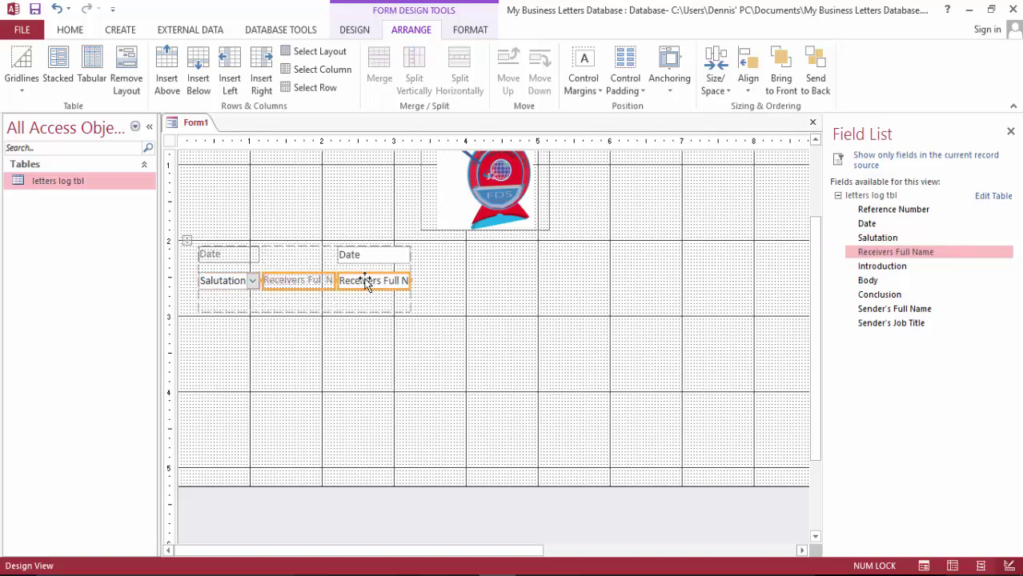
pyautogui.click(510, 312)
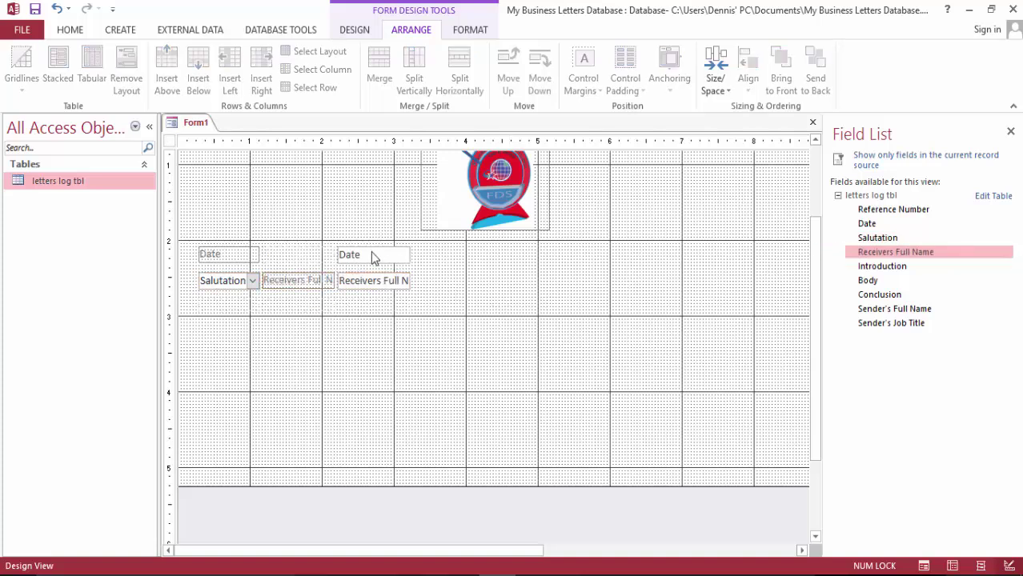
pyautogui.moveTo(372, 258); pyautogui.dragTo(305, 254)
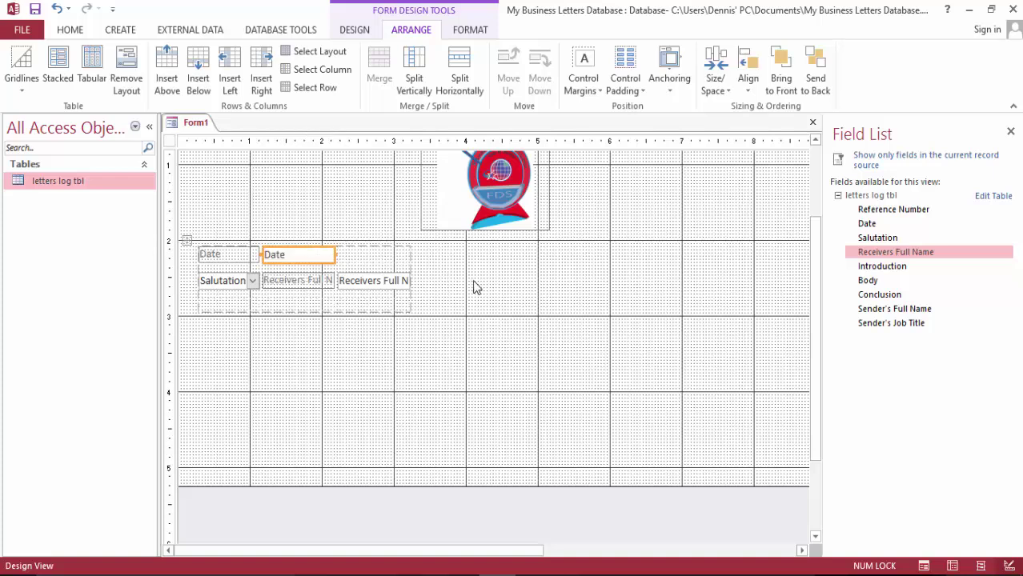
# Delete the Receivers Full Name label and place its box beside the Salutation box
pyautogui.click(305, 280)
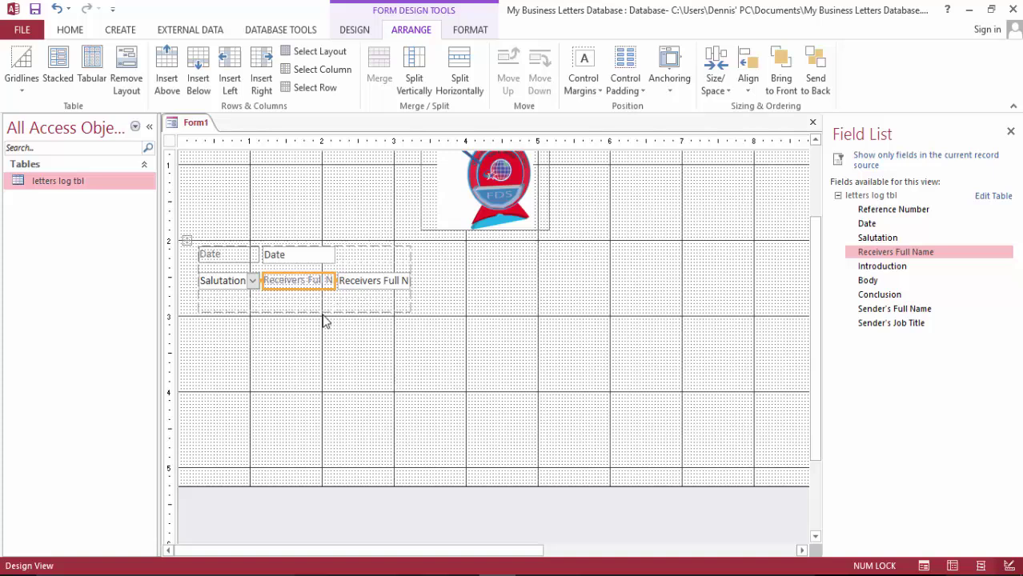
pyautogui.press('Delete')
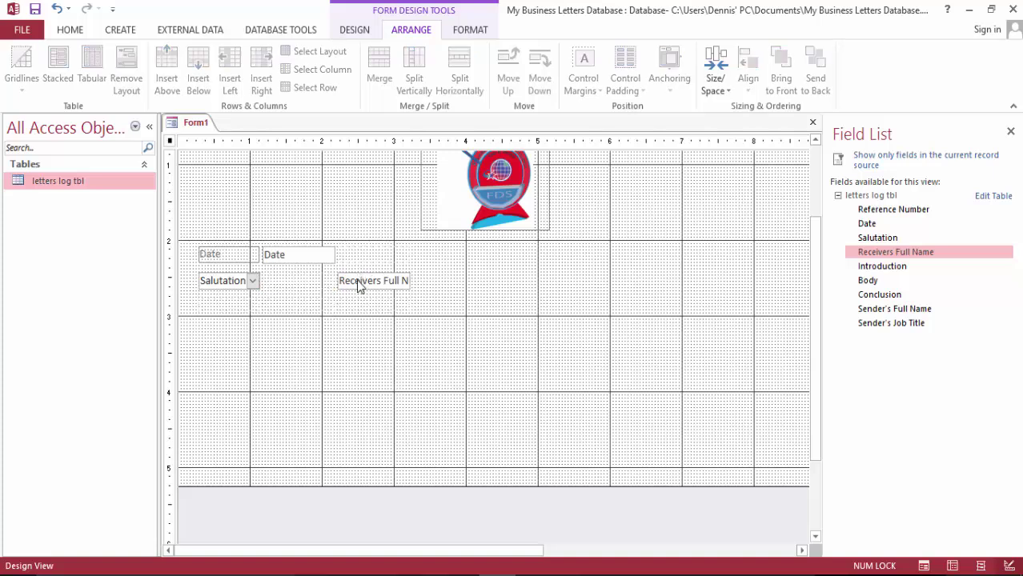
pyautogui.moveTo(359, 287); pyautogui.dragTo(311, 281)
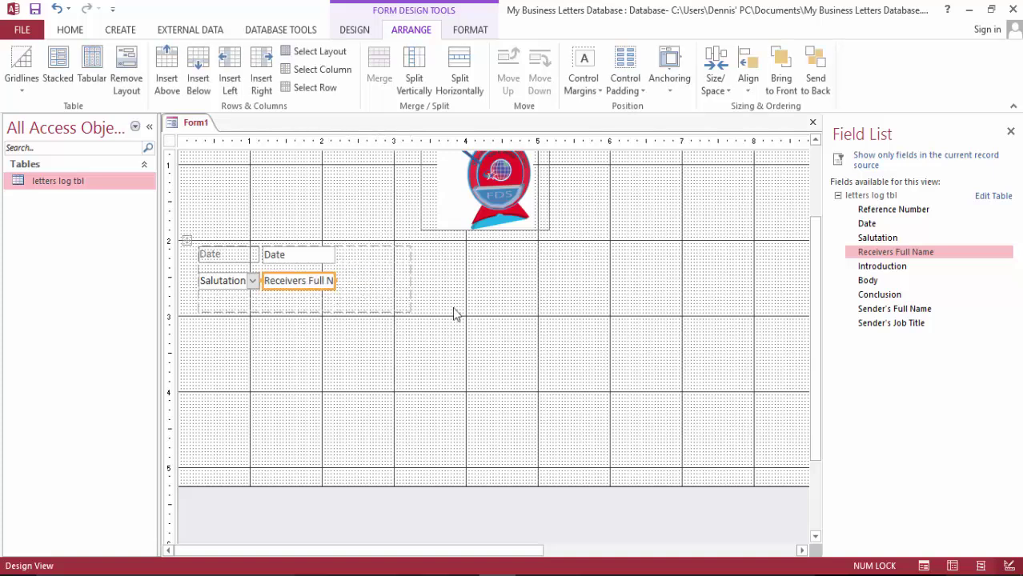
pyautogui.click(338, 280)
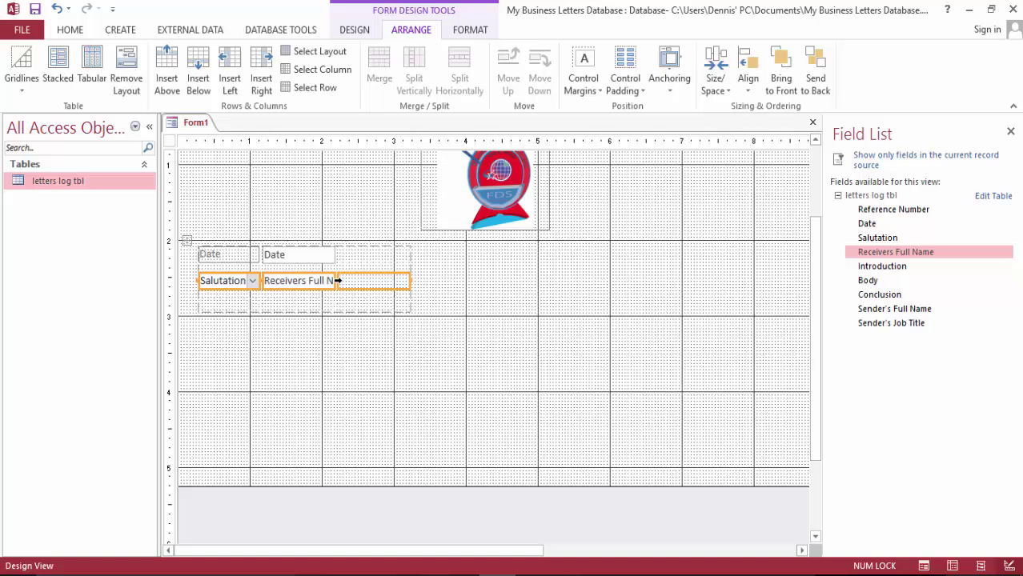
pyautogui.click(354, 359)
pyautogui.click(322, 280)
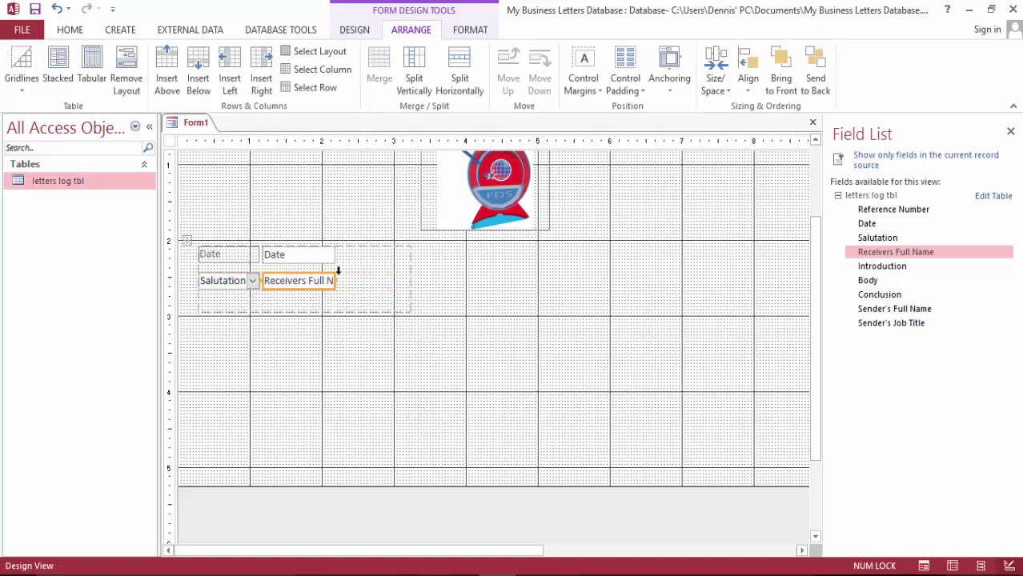
pyautogui.click(334, 279)
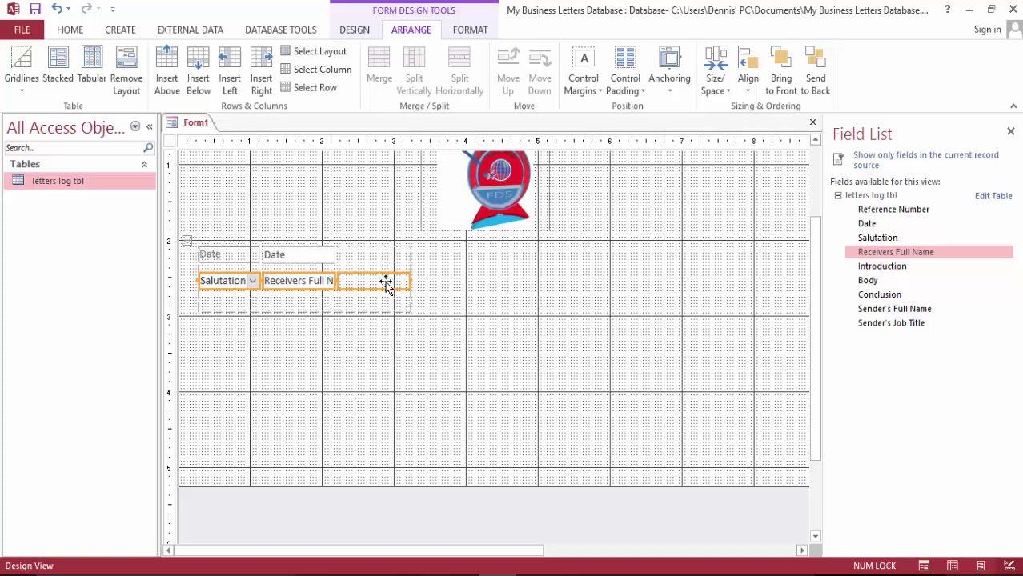
pyautogui.click(448, 320)
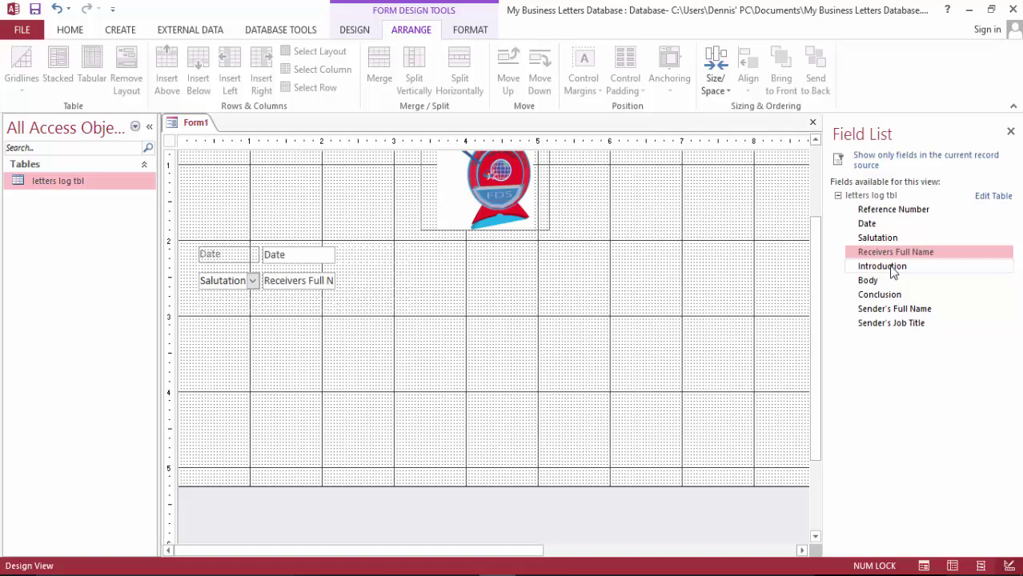
# Remove the stray Introduction label and box from the form
pyautogui.moveTo(893, 272); pyautogui.dragTo(216, 338)
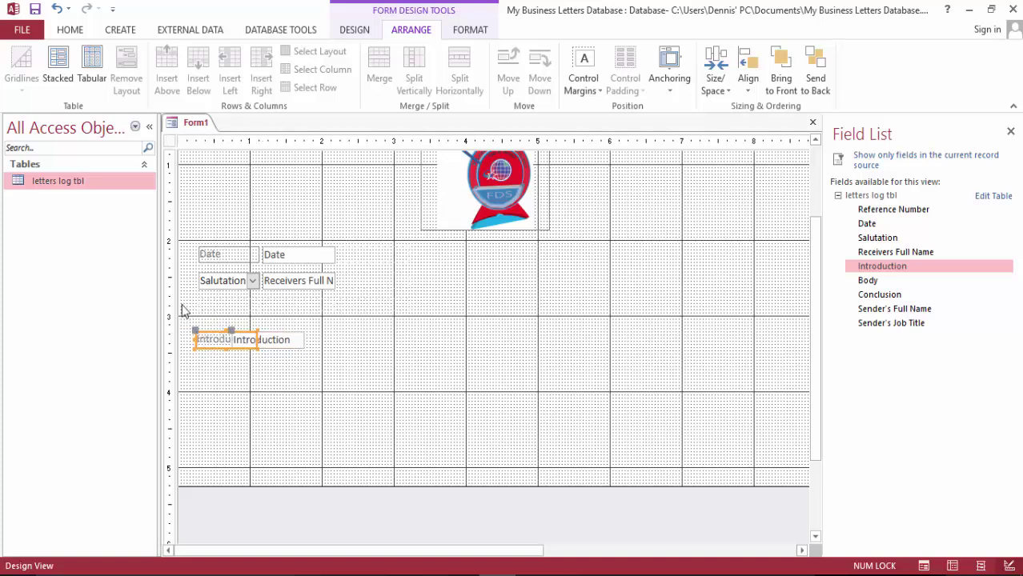
pyautogui.click(223, 295)
pyautogui.click(231, 345)
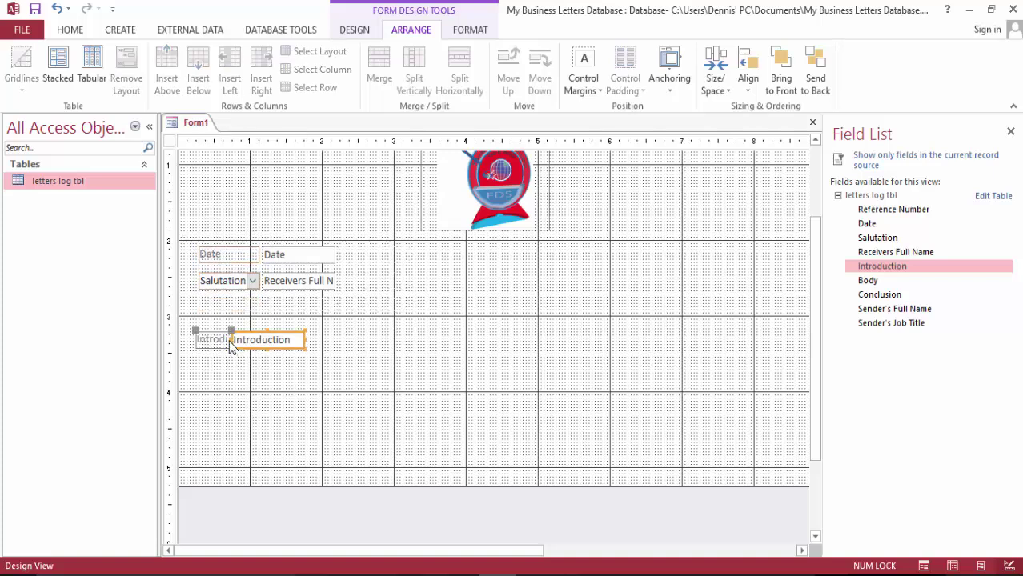
pyautogui.press('Delete')
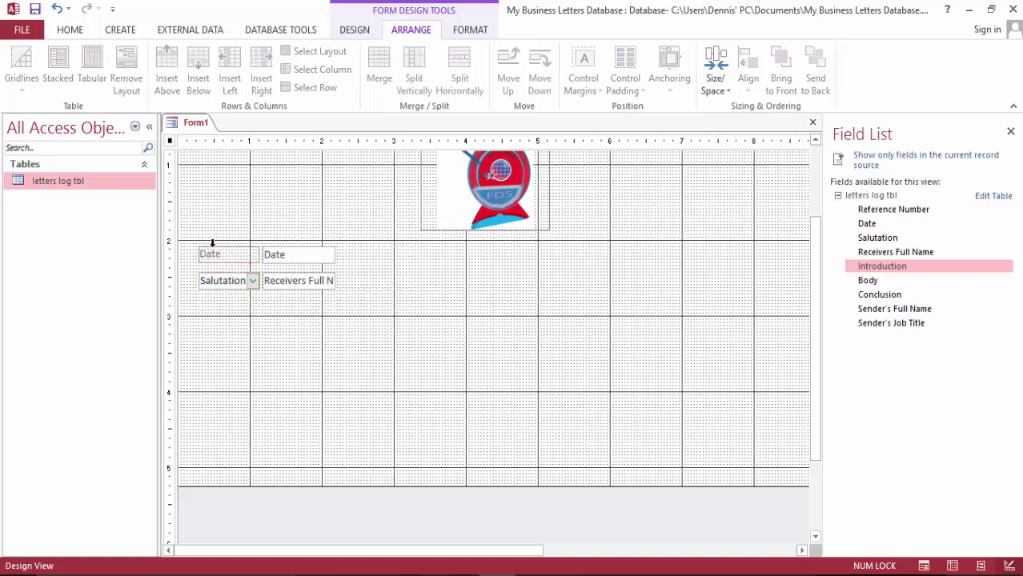
# Insert two empty layout rows below the Salutation row
pyautogui.click(196, 264)
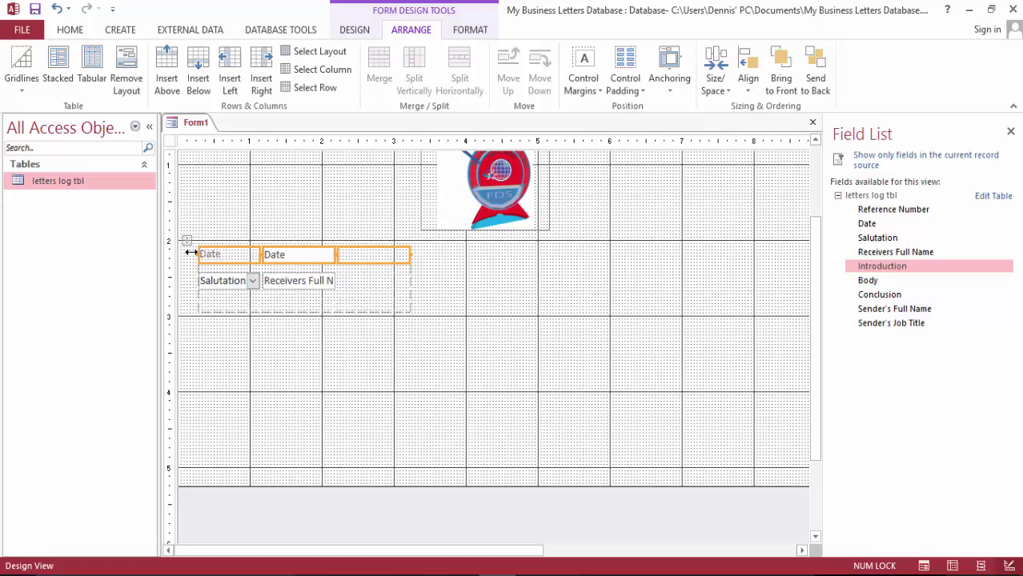
pyautogui.click(199, 72)
pyautogui.click(198, 71)
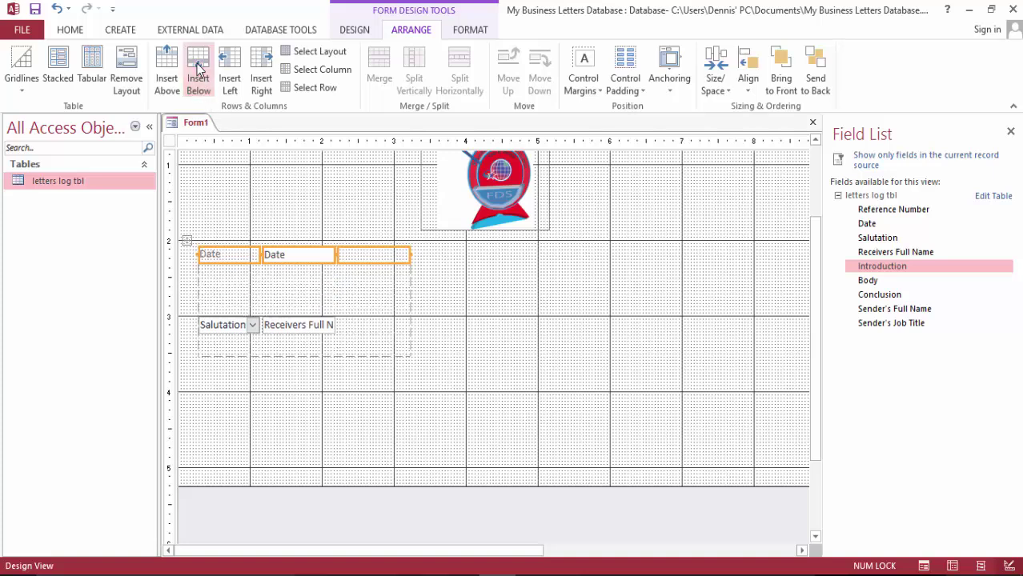
pyautogui.hotkey('ctrl', 'z')
pyautogui.hotkey('ctrl', 'z')
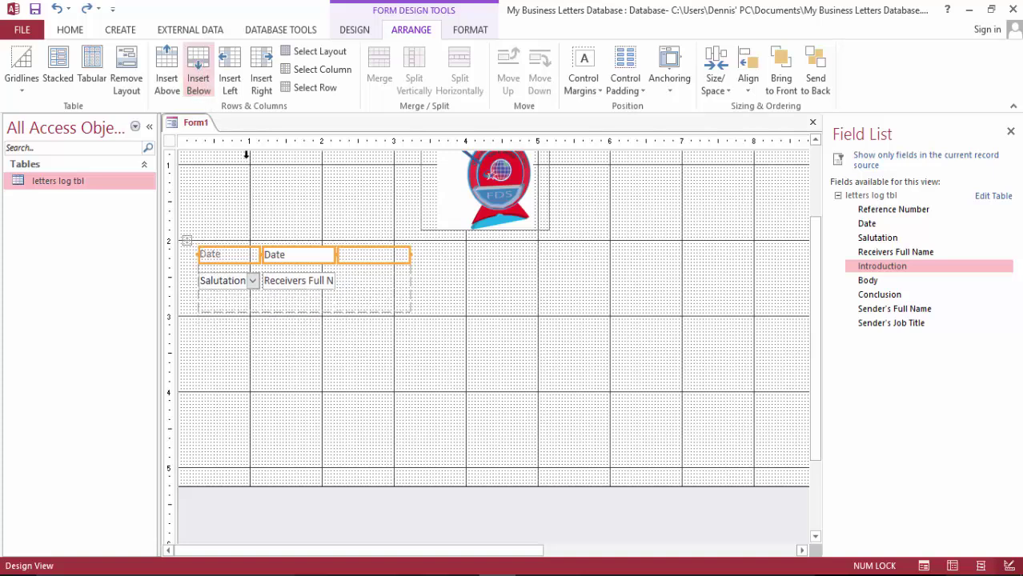
pyautogui.click(255, 304)
pyautogui.click(205, 64)
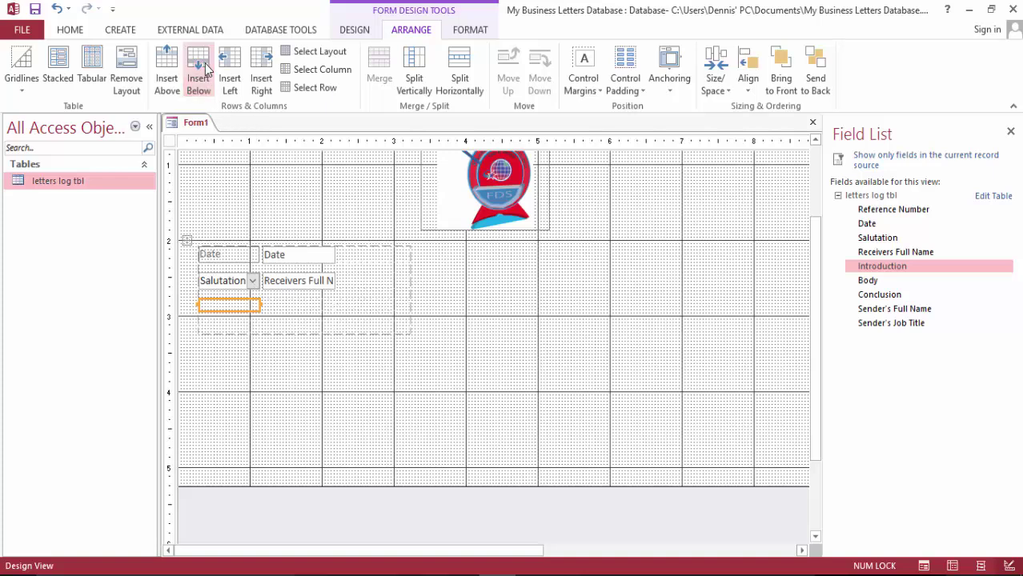
pyautogui.click(205, 63)
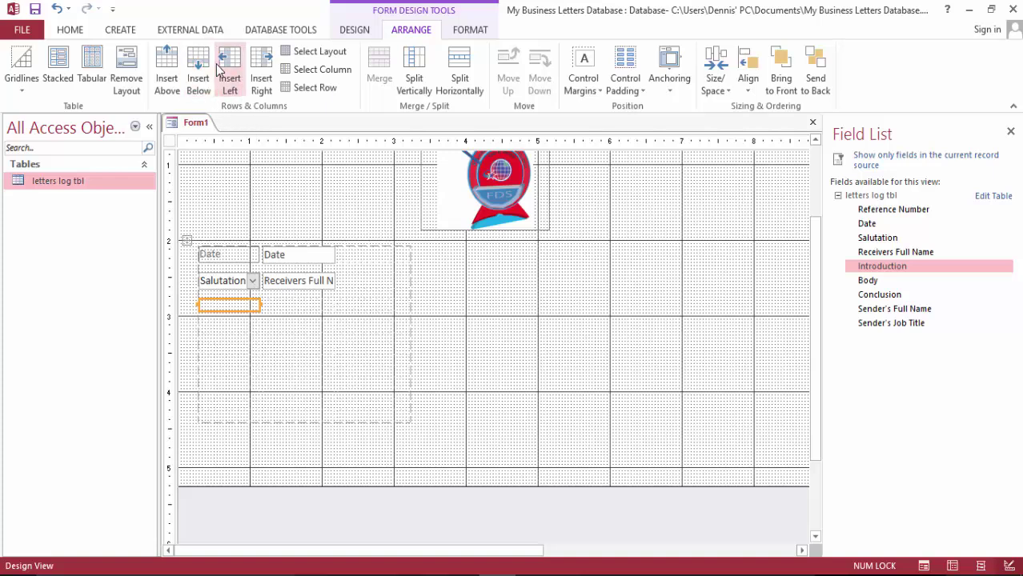
pyautogui.click(240, 329)
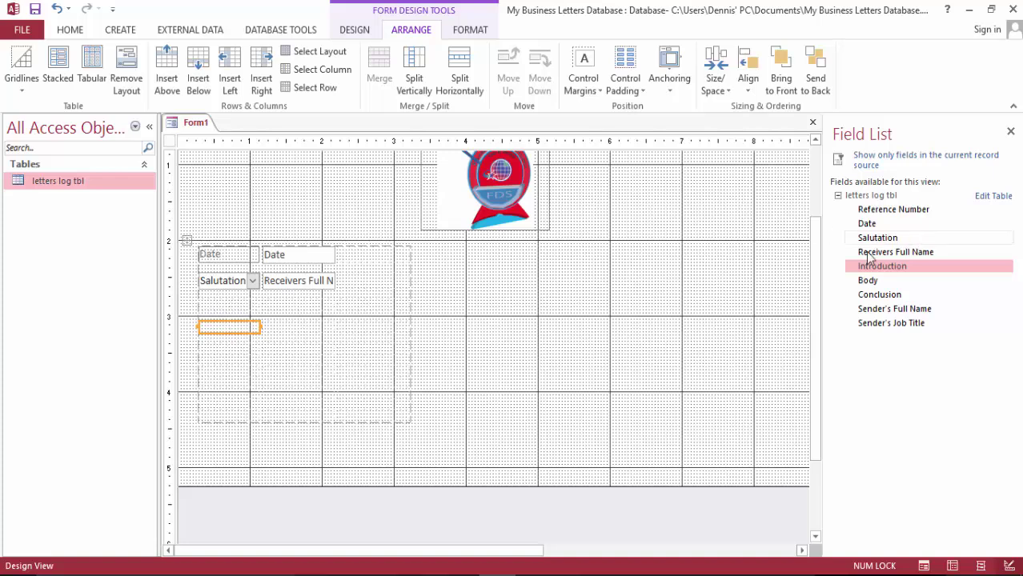
# Place the Introduction field in the layout, try repositioning its row, then delete it
pyautogui.moveTo(879, 273); pyautogui.dragTo(226, 333)
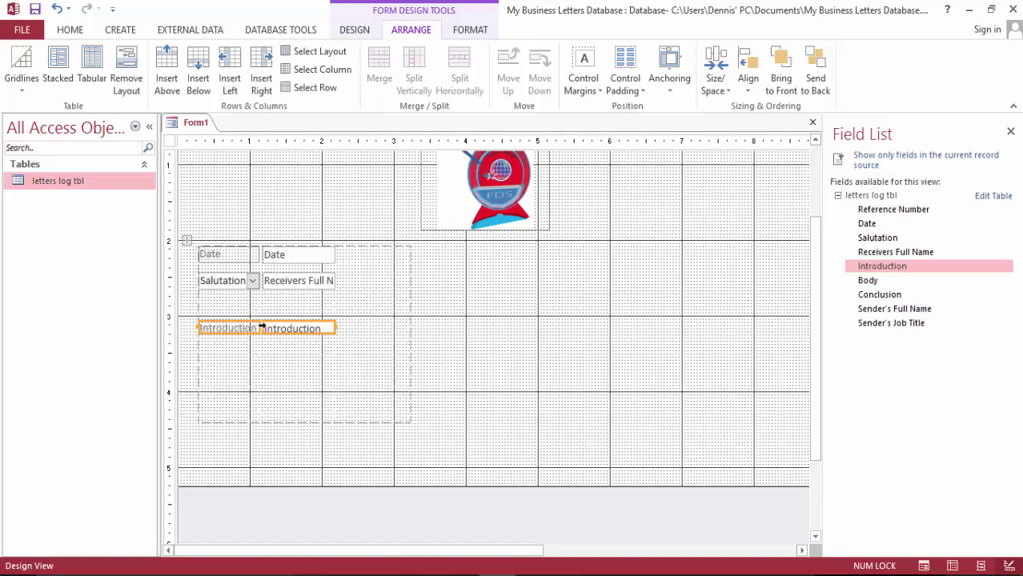
pyautogui.click(381, 331)
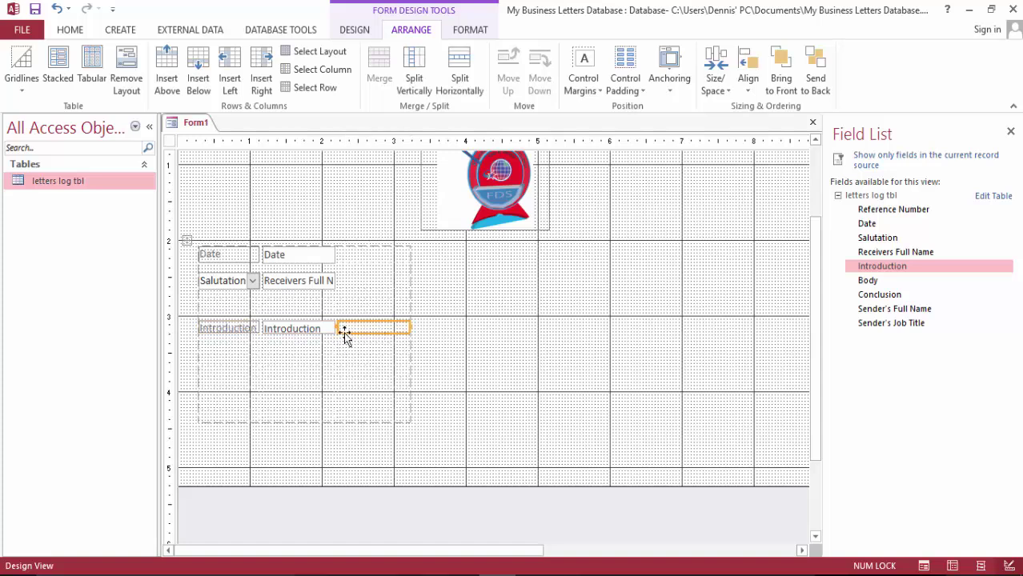
pyautogui.click(228, 328)
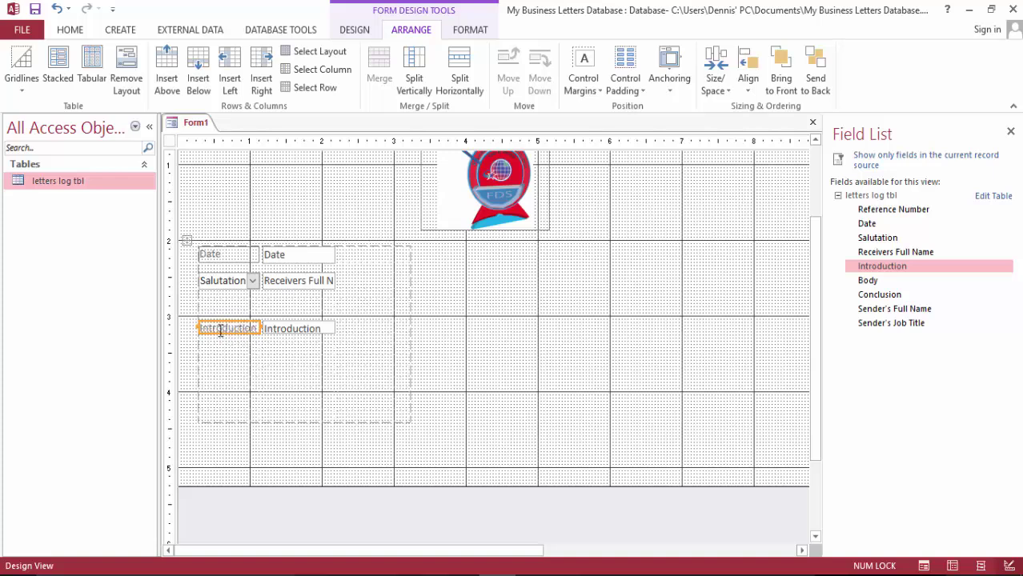
pyautogui.moveTo(212, 330)
pyautogui.mouseDown()
pyautogui.moveTo(217, 310)
pyautogui.moveTo(220, 336)
pyautogui.mouseUp()
pyautogui.moveTo(294, 331); pyautogui.dragTo(236, 328)
pyautogui.click(344, 350)
pyautogui.click(238, 353)
pyautogui.click(288, 376)
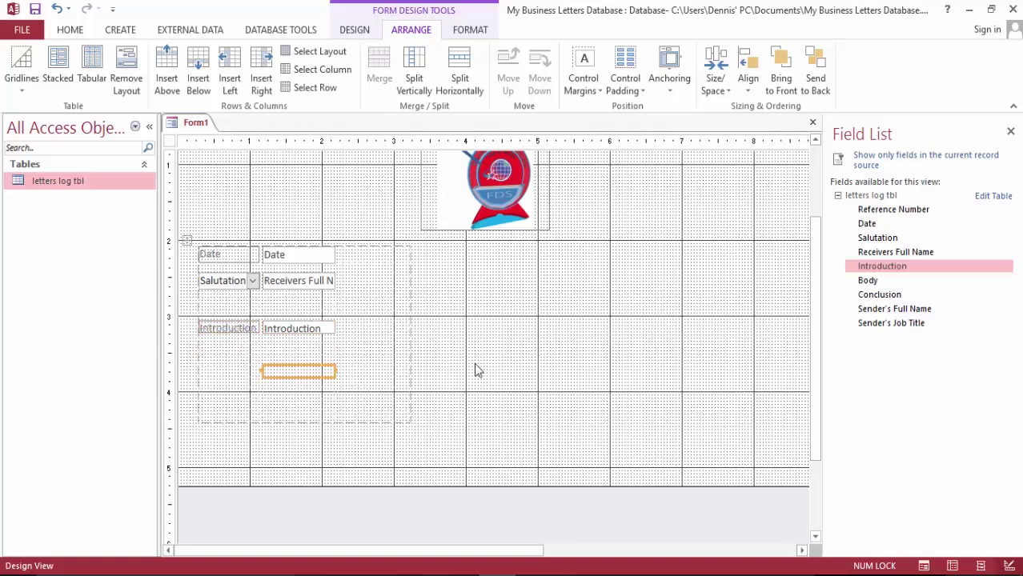
pyautogui.click(475, 363)
pyautogui.moveTo(304, 329); pyautogui.dragTo(317, 358)
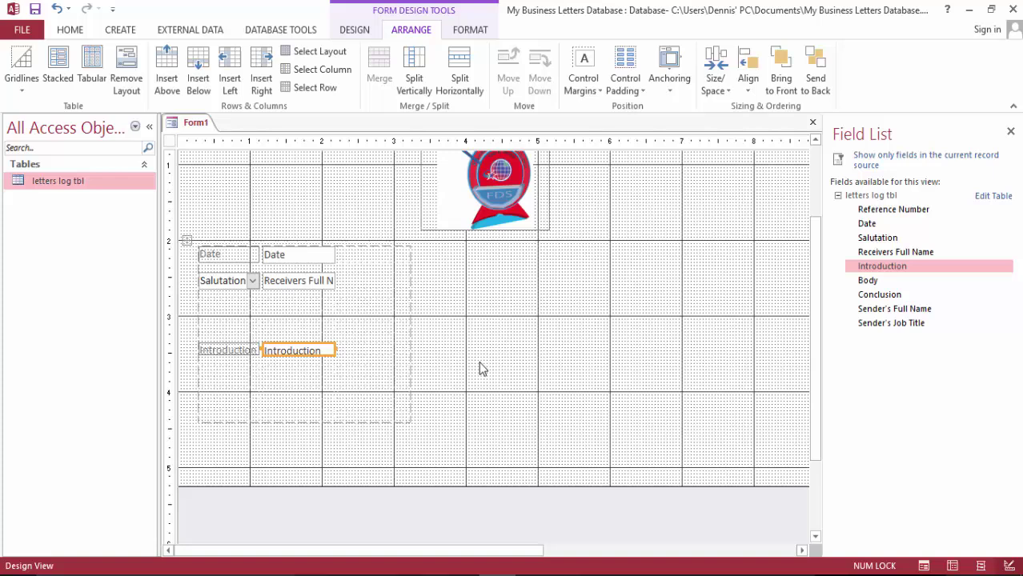
pyautogui.press('Delete')
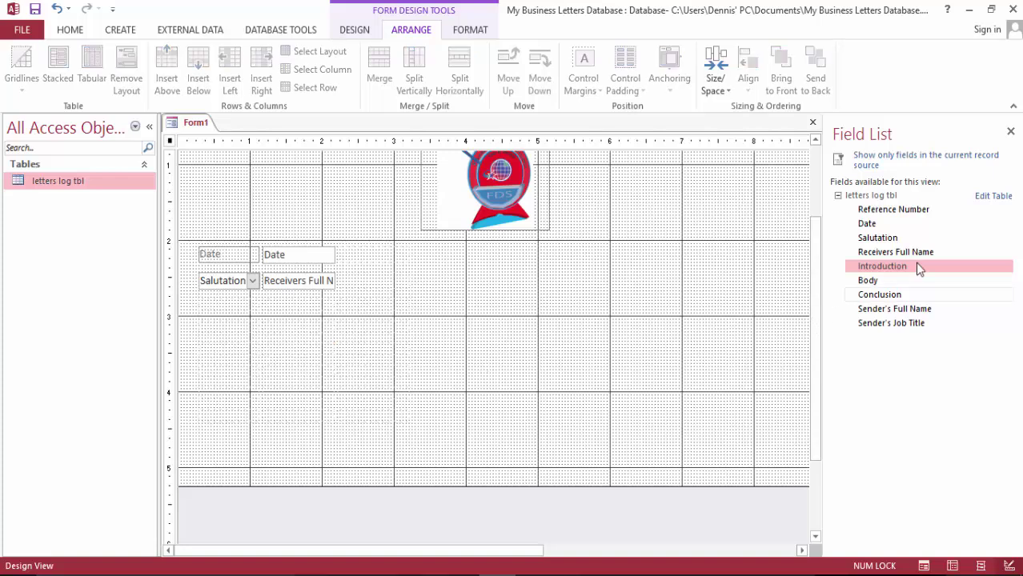
# Re-add Introduction two rows below Salutation and open its label's Property Sheet
pyautogui.moveTo(891, 267); pyautogui.dragTo(308, 343)
pyautogui.click(584, 387)
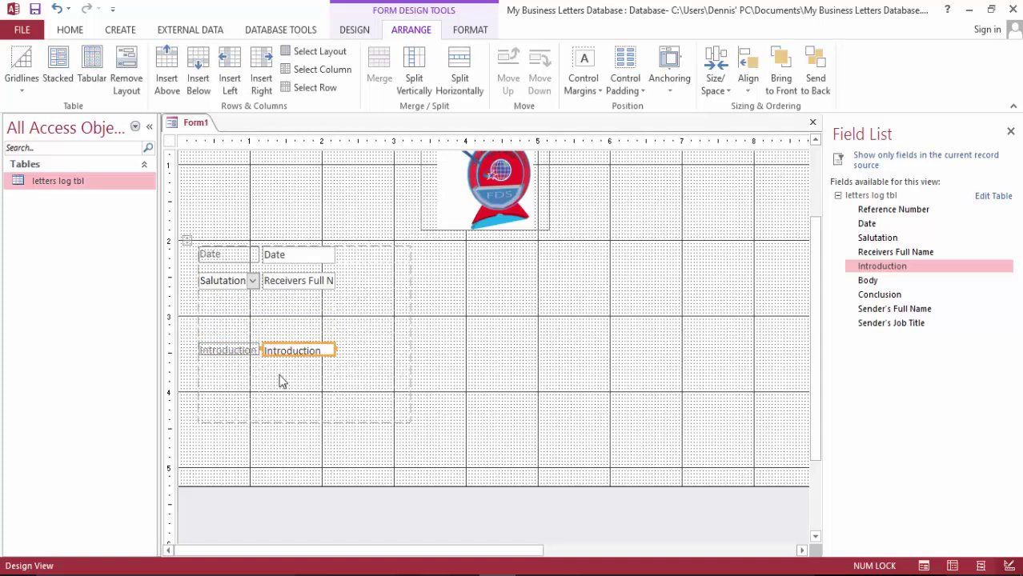
pyautogui.click(322, 367)
pyautogui.doubleClick(231, 353)
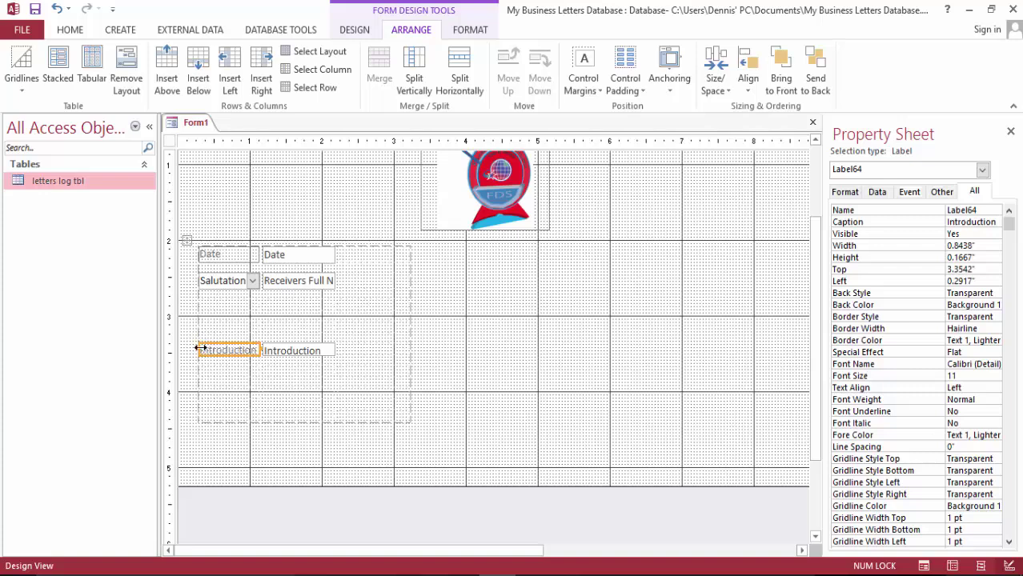
# Delete the Introduction label and move the Introduction box into the left column
pyautogui.moveTo(200, 350); pyautogui.dragTo(210, 298)
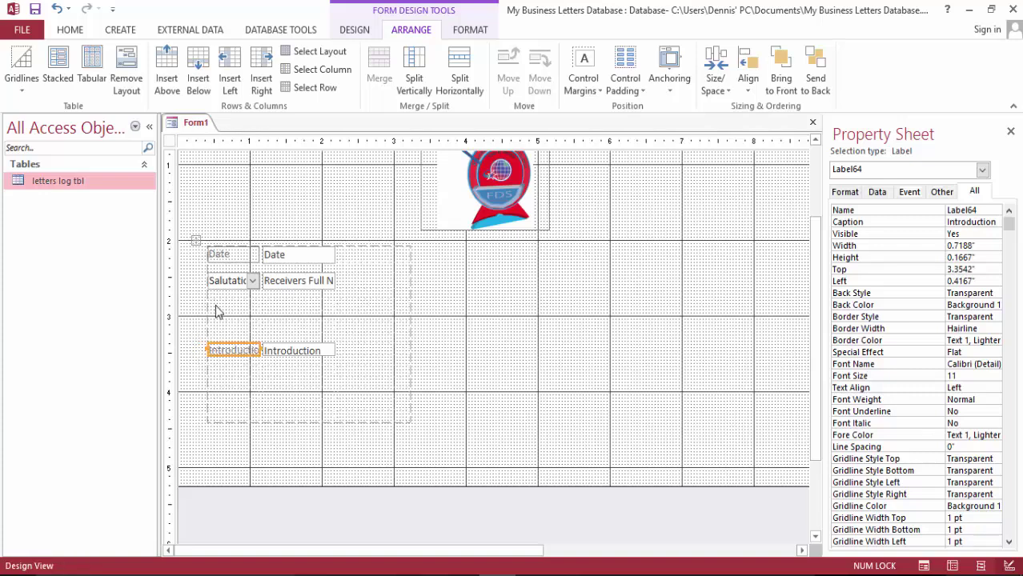
pyautogui.hotkey('ctrl', 'z')
pyautogui.click(530, 406)
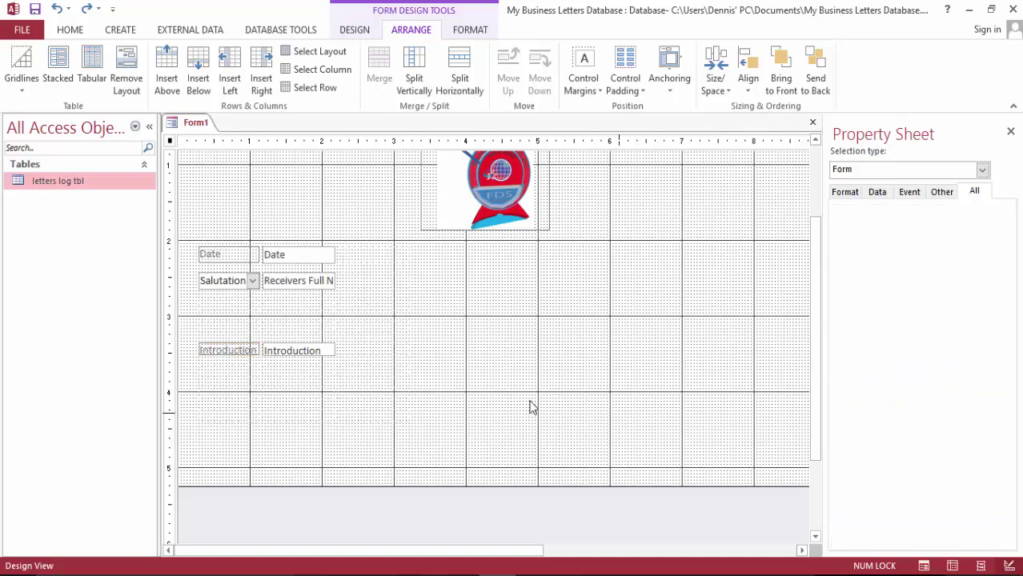
pyautogui.click(232, 354)
pyautogui.moveTo(234, 355); pyautogui.dragTo(236, 329)
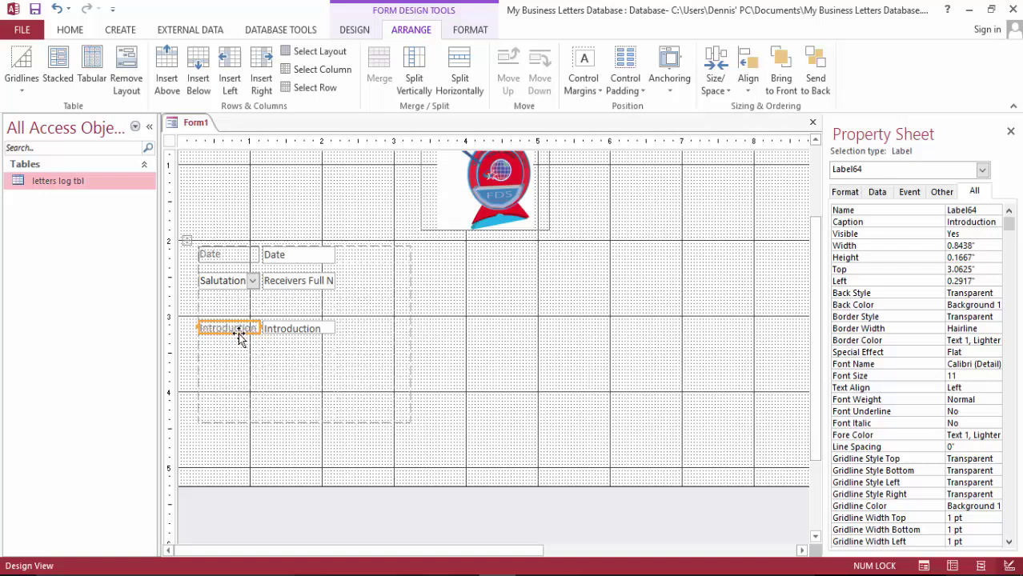
pyautogui.press('Delete')
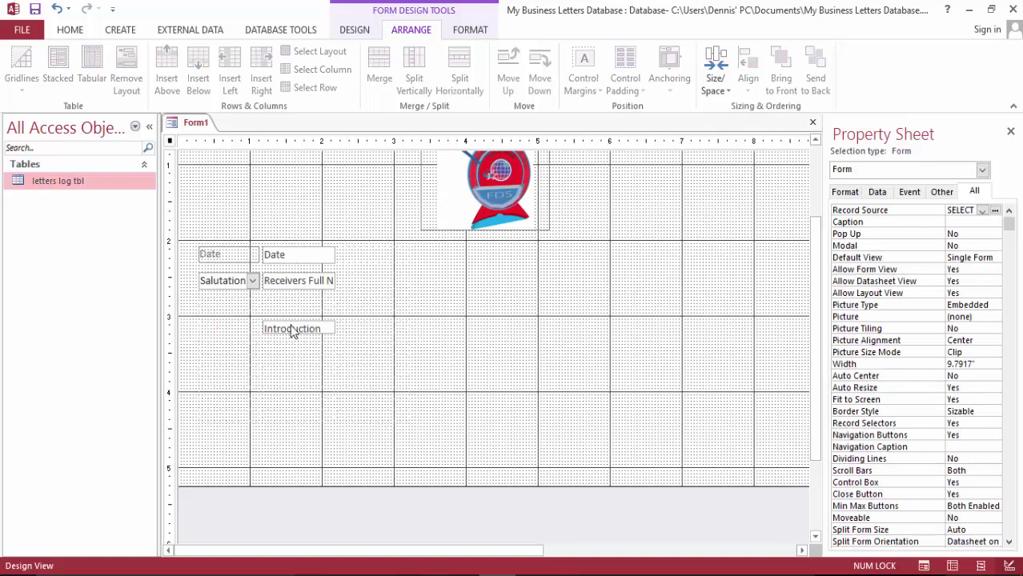
pyautogui.moveTo(292, 330); pyautogui.dragTo(237, 343)
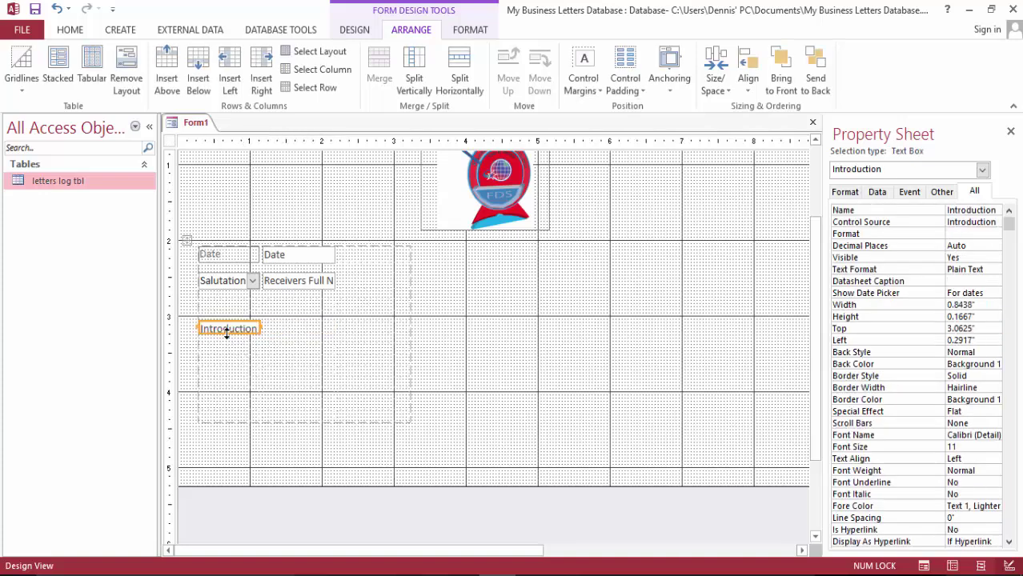
# Make the Introduction box about 0.27 inches tall and close the Property Sheet
pyautogui.click(227, 334)
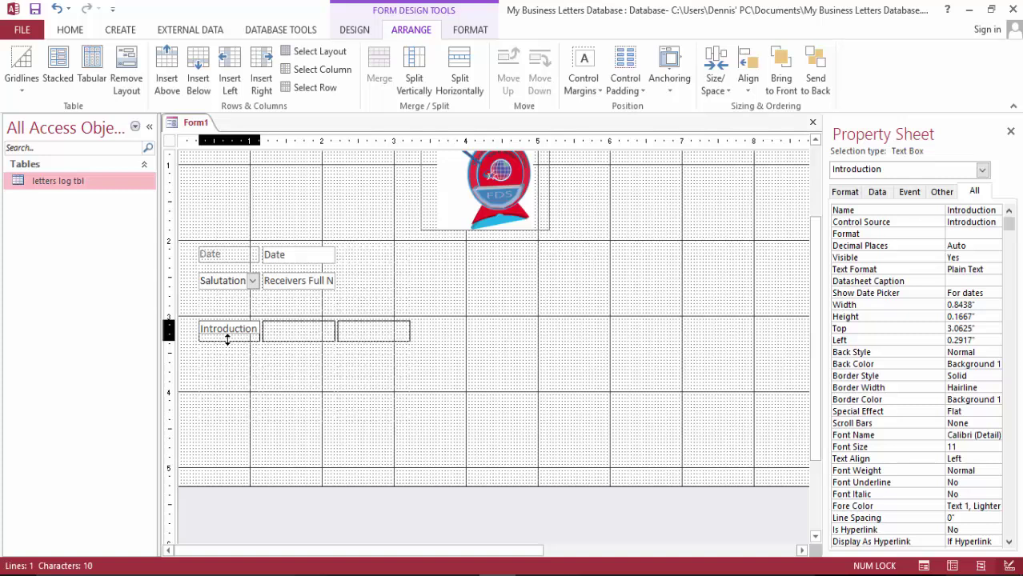
pyautogui.moveTo(228, 340); pyautogui.dragTo(326, 347)
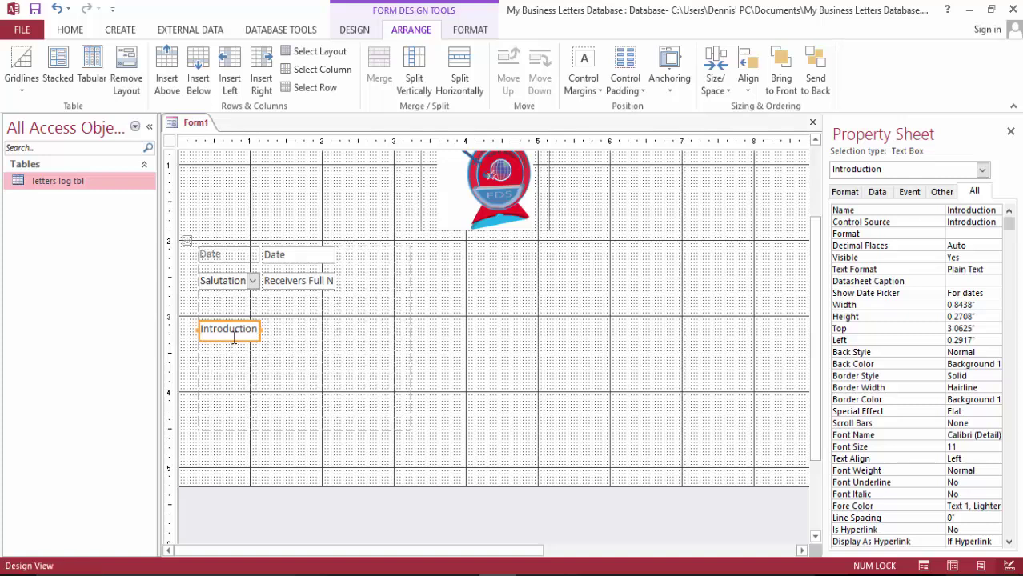
pyautogui.click(292, 337)
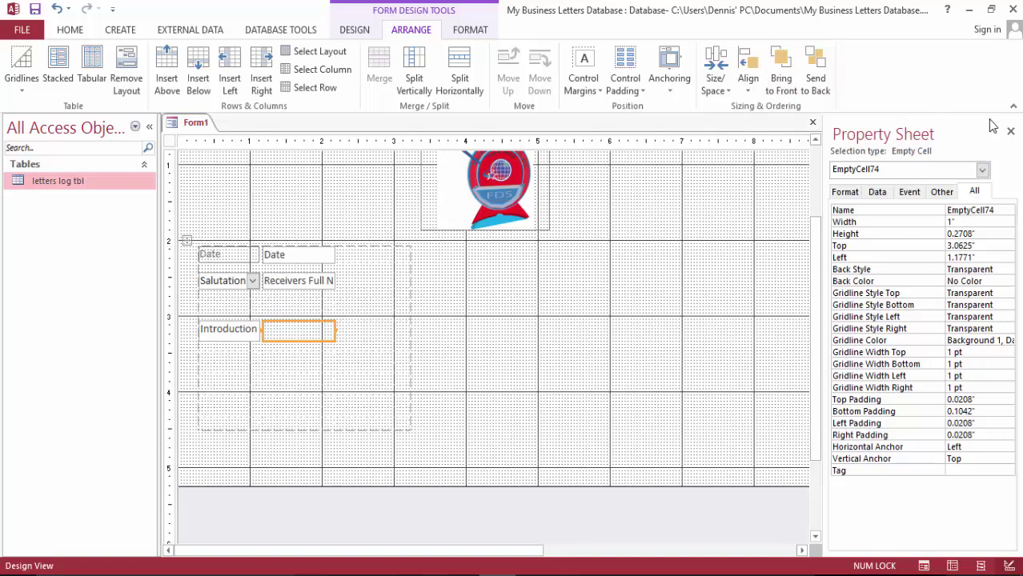
pyautogui.click(1010, 132)
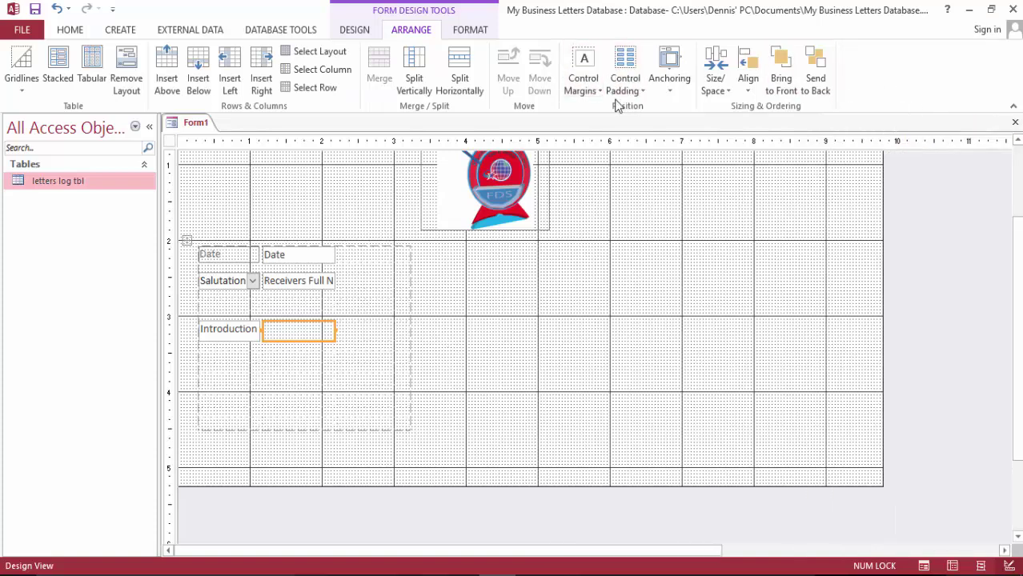
# Move the Introduction box down one layout row
pyautogui.click(227, 305)
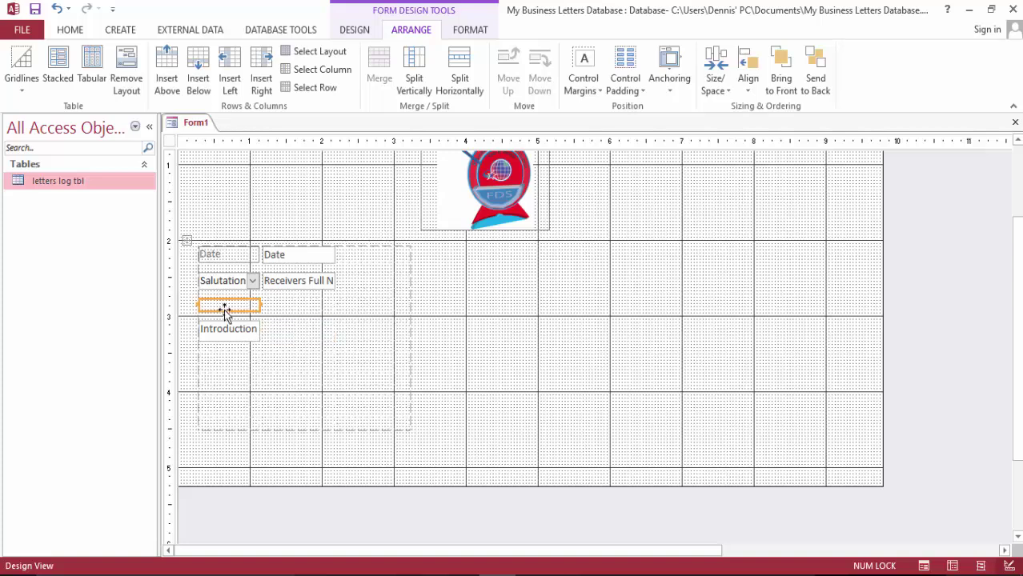
pyautogui.moveTo(228, 337); pyautogui.dragTo(228, 356)
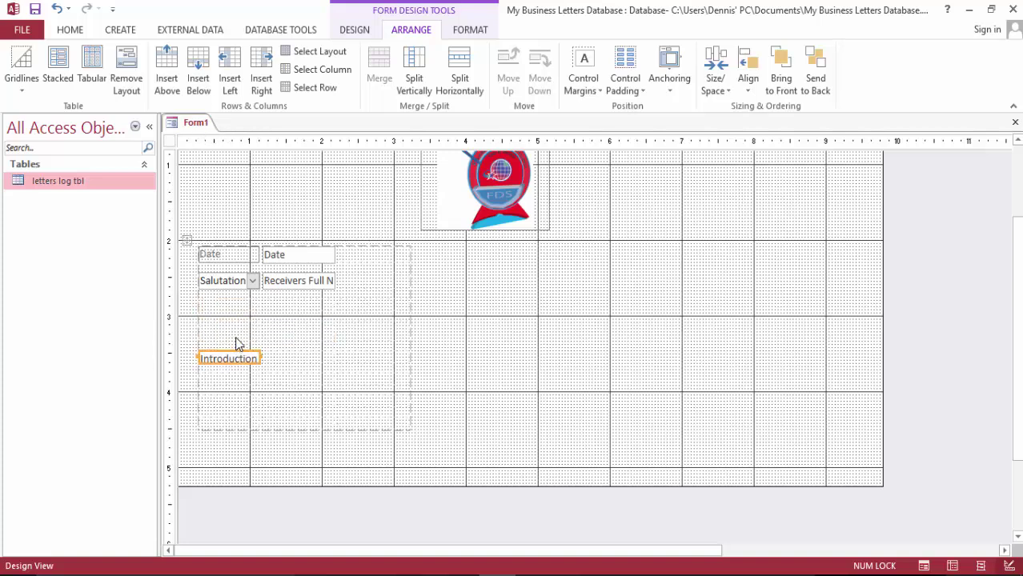
pyautogui.click(223, 335)
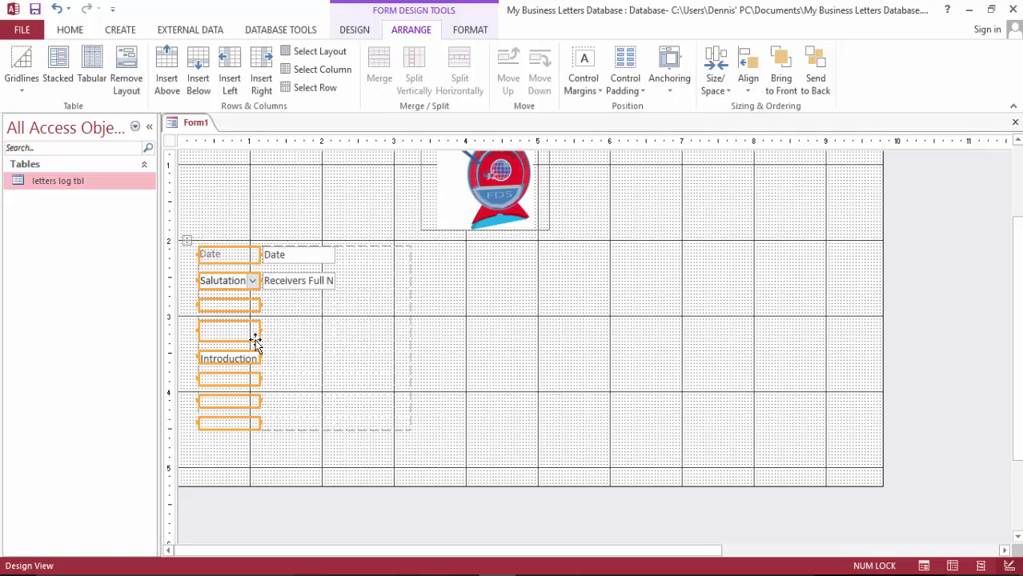
pyautogui.click(326, 359)
# Type the caption 'Introduction' in the cell above the box and close the Property Sheet
pyautogui.click(226, 337)
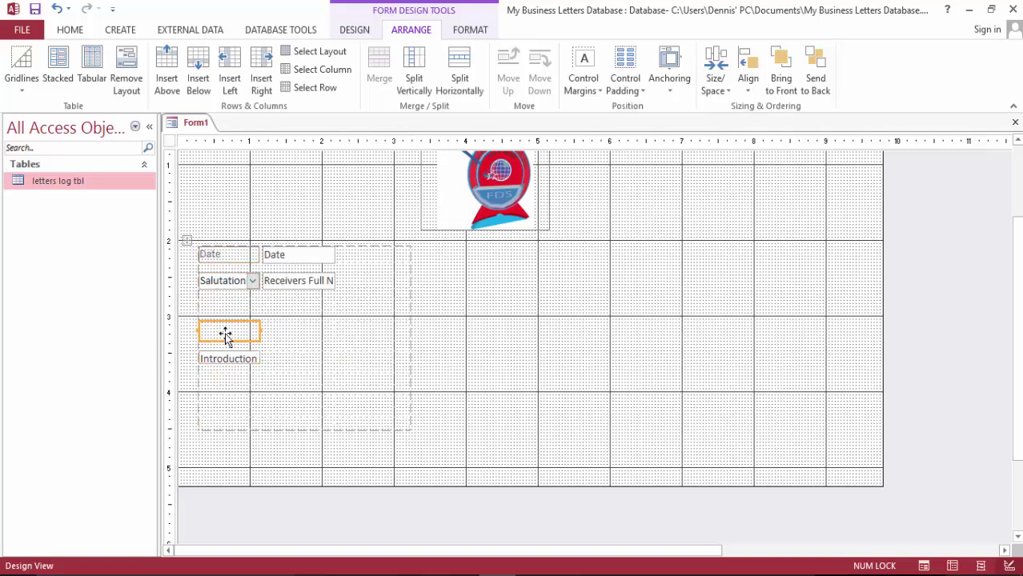
pyautogui.doubleClick(225, 336)
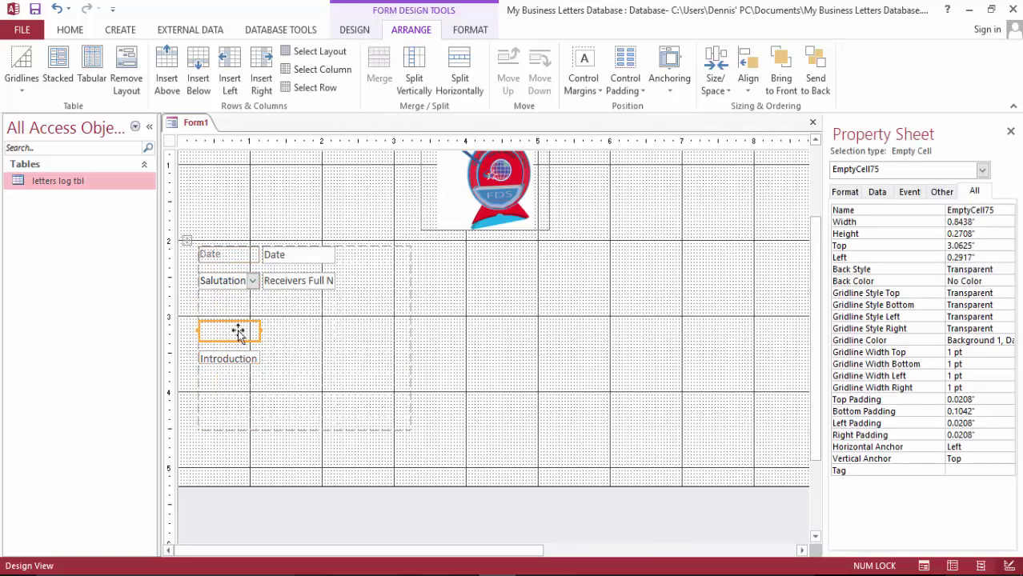
pyautogui.write('In')
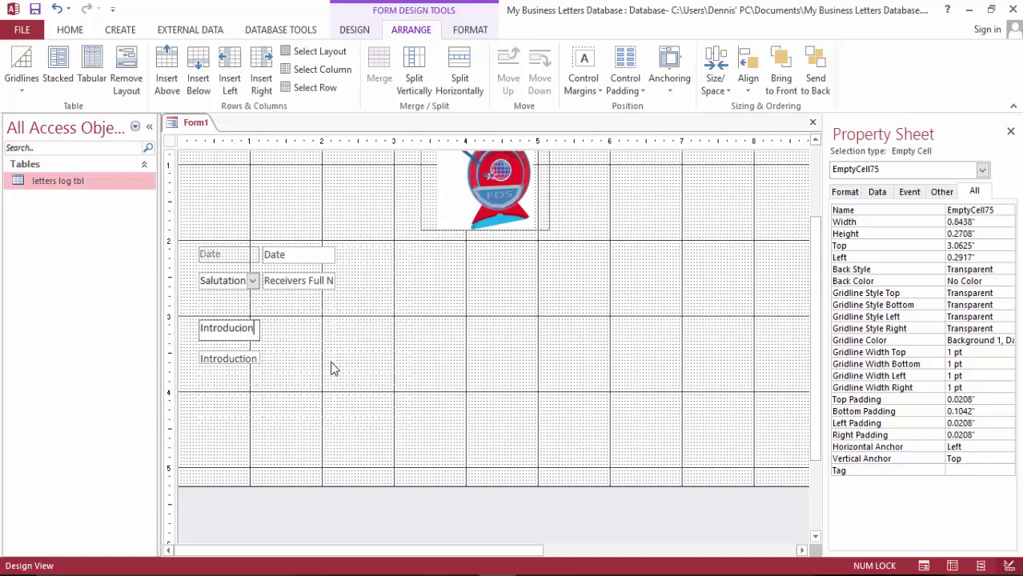
pyautogui.write('troduction')
pyautogui.click(249, 362)
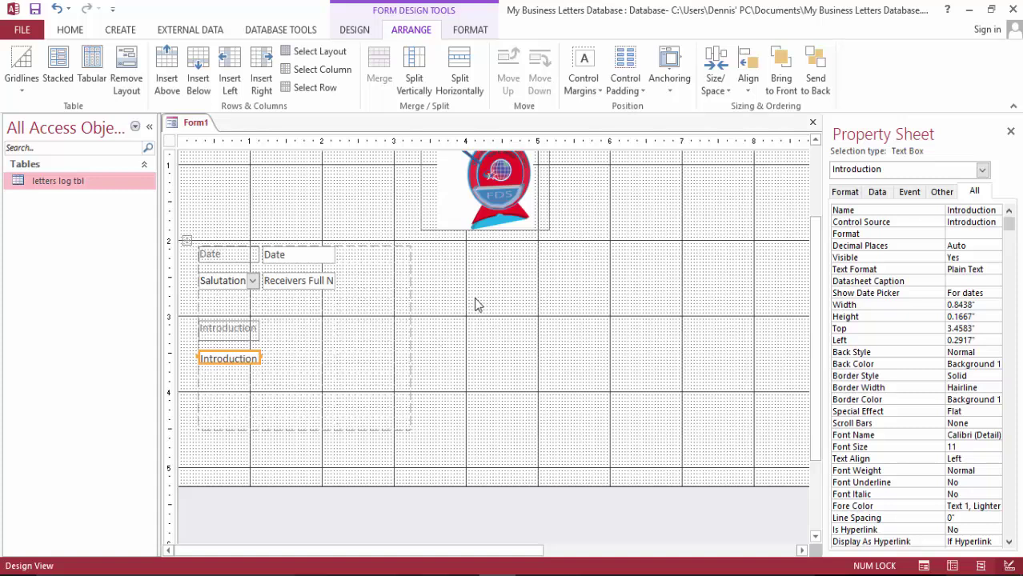
pyautogui.scroll(-3, 597, 257)
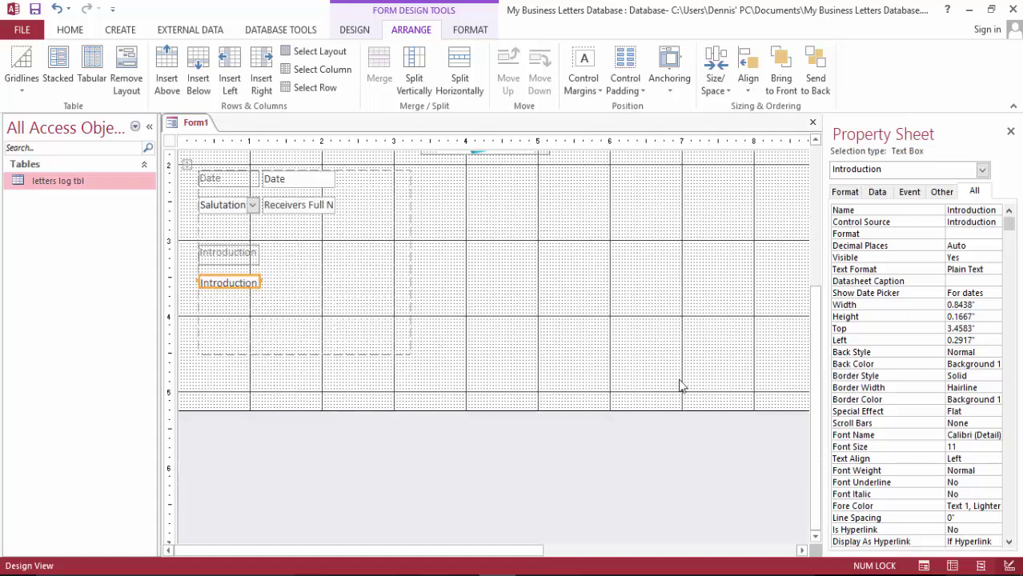
pyautogui.click(1010, 131)
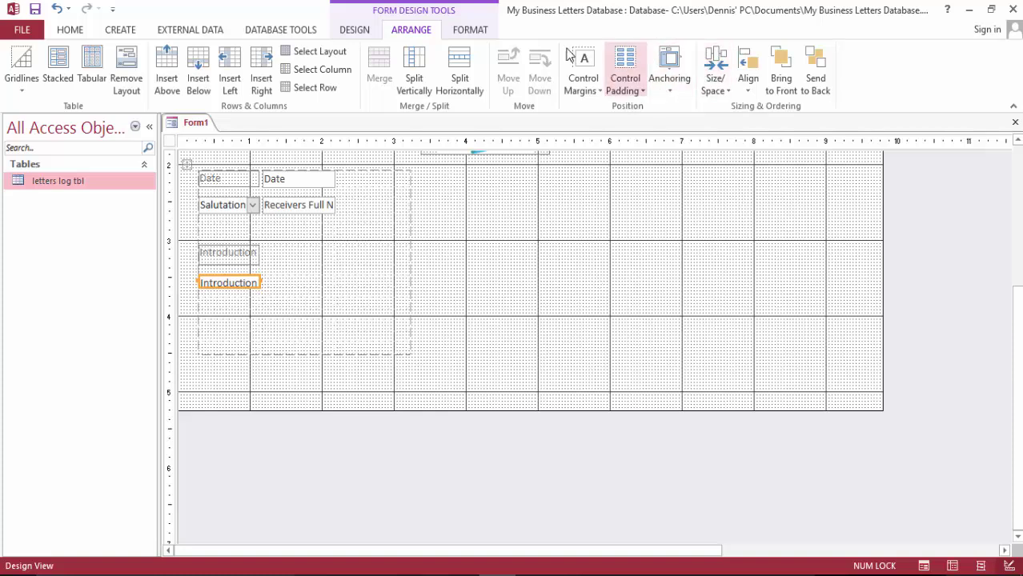
# Add the Body field below Introduction and insert an empty row beneath it
pyautogui.click(357, 32)
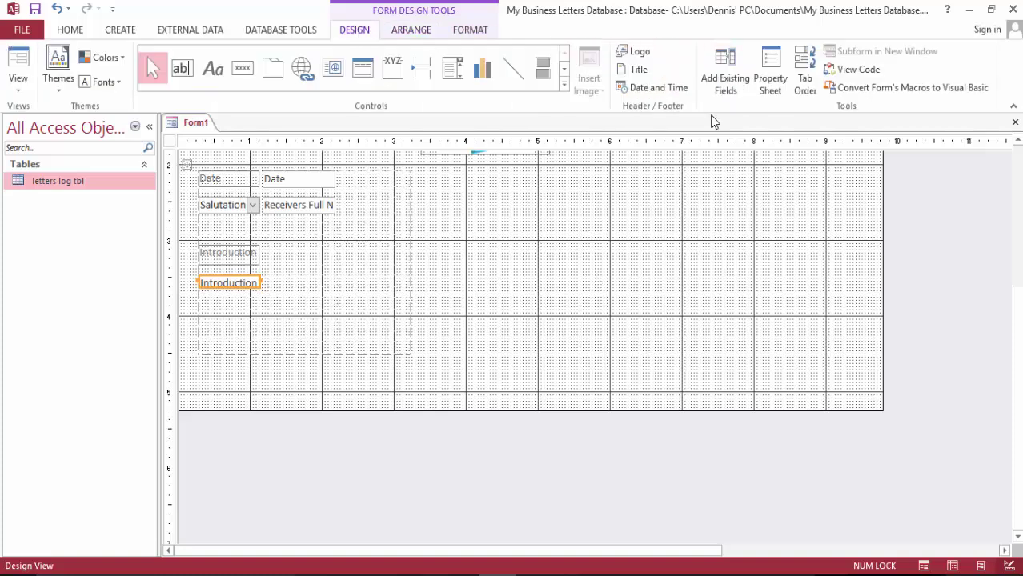
pyautogui.click(722, 74)
pyautogui.moveTo(860, 281); pyautogui.dragTo(217, 335)
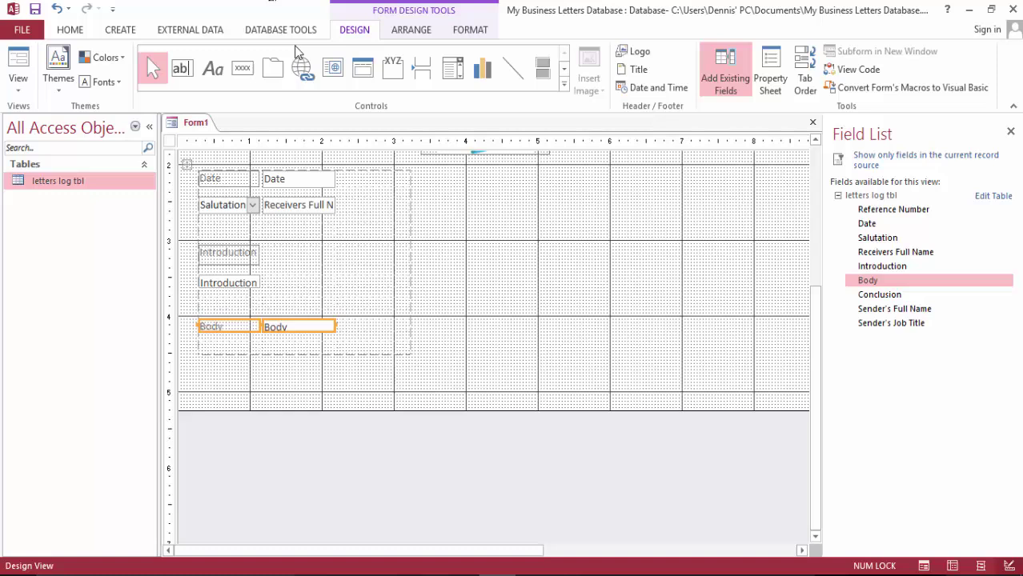
pyautogui.click(406, 32)
pyautogui.click(200, 74)
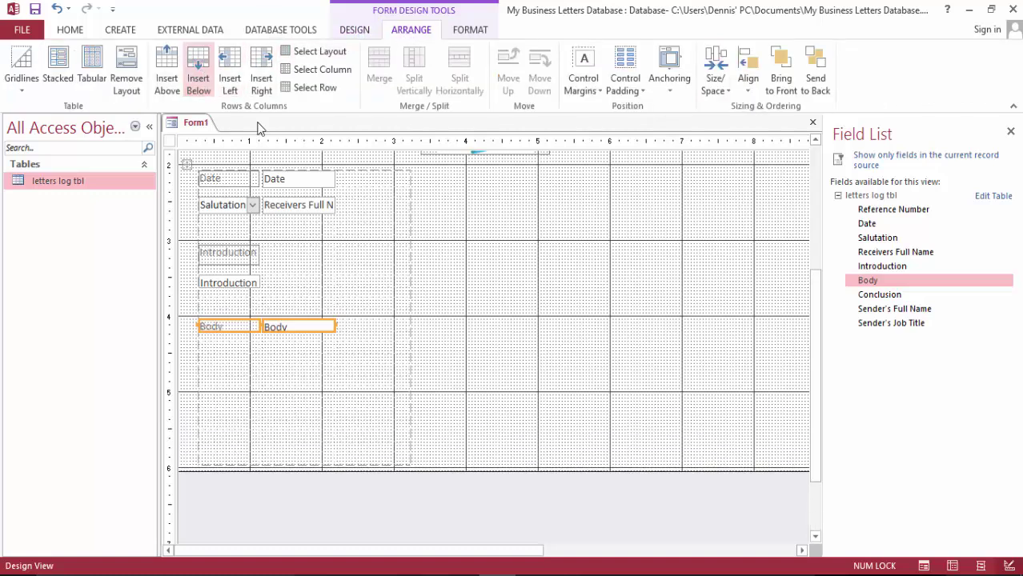
pyautogui.click(336, 336)
pyautogui.click(572, 398)
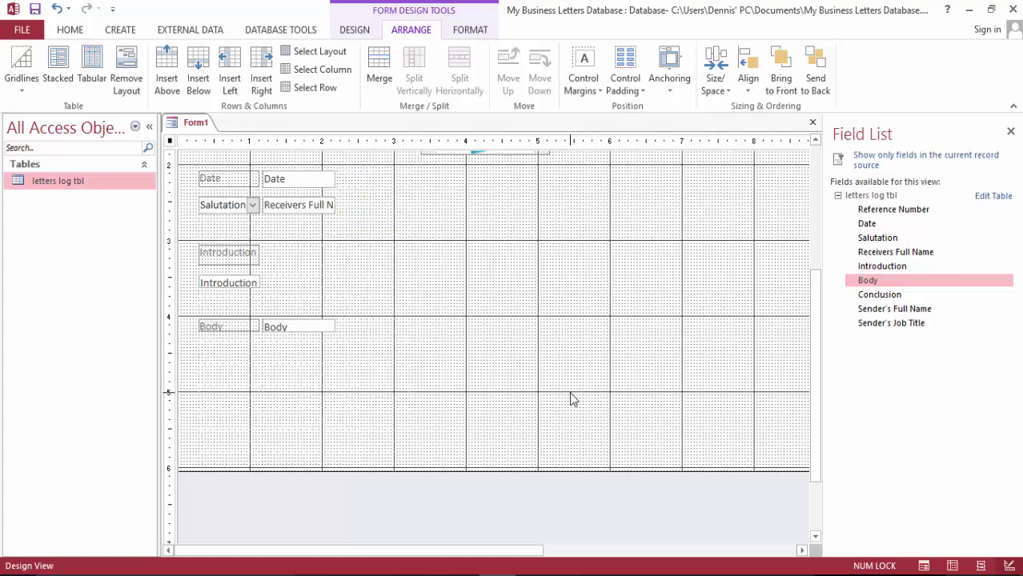
# Move the Body row down, delete the Body label, and put its box in the left column
pyautogui.click(297, 331)
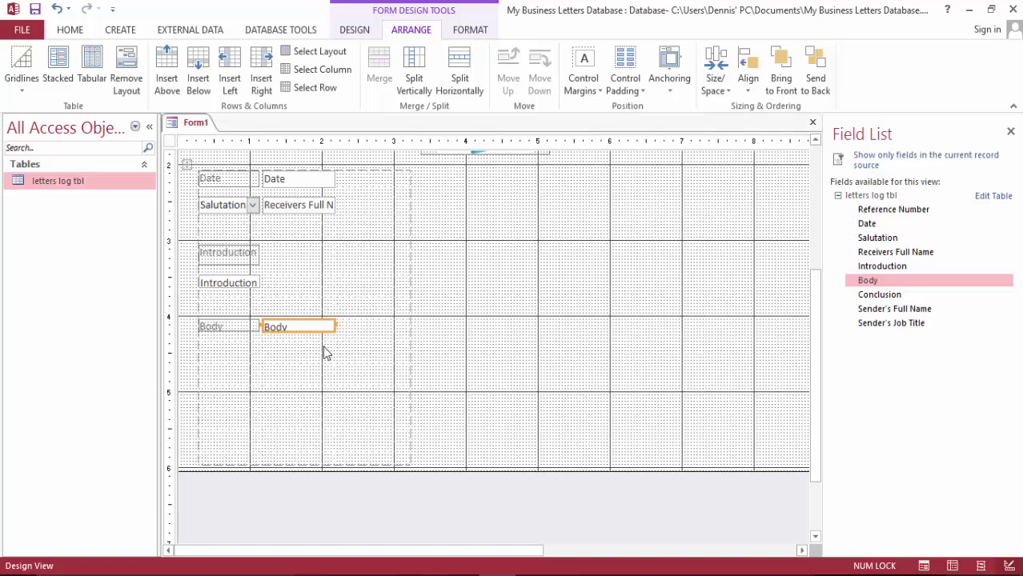
pyautogui.moveTo(263, 323); pyautogui.dragTo(214, 352)
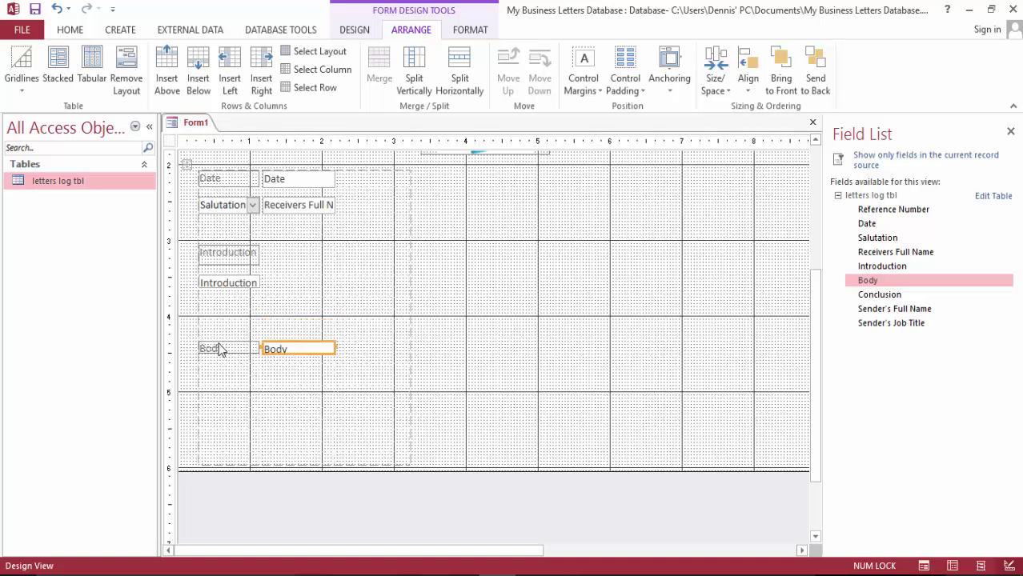
pyautogui.click(217, 347)
pyautogui.click(381, 363)
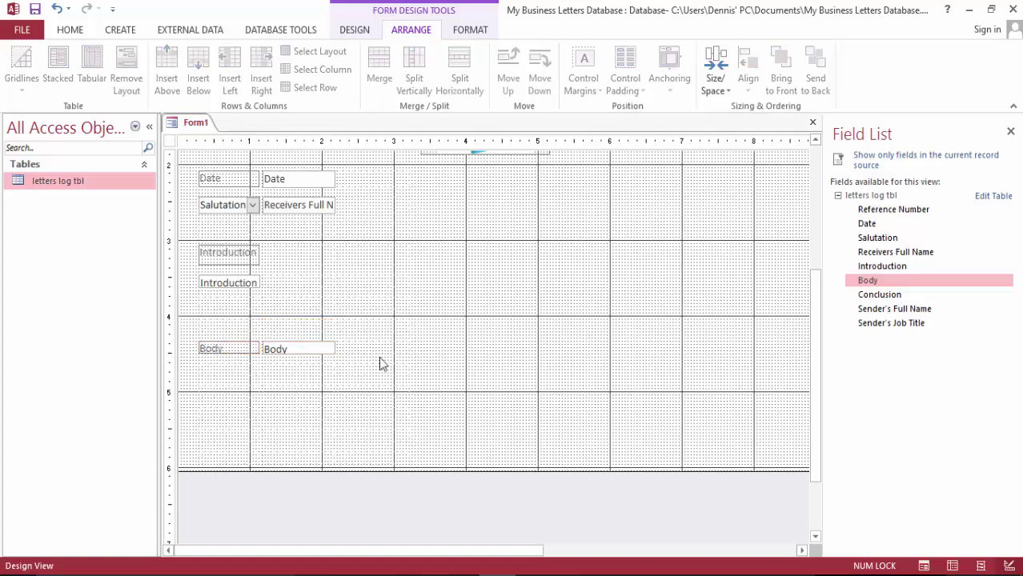
pyautogui.moveTo(239, 356); pyautogui.dragTo(298, 356)
pyautogui.click(220, 348)
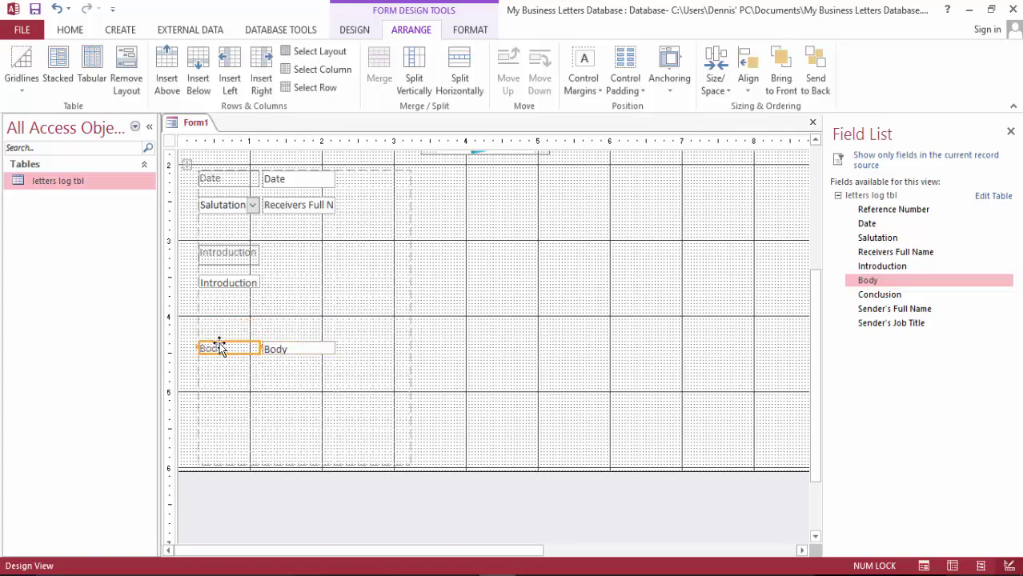
pyautogui.press('Delete')
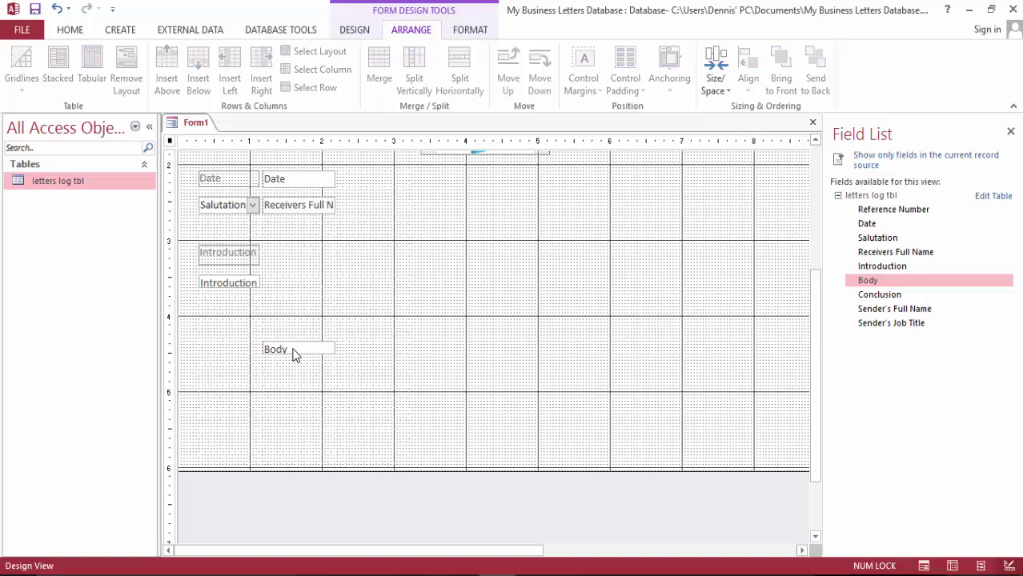
pyautogui.moveTo(294, 352); pyautogui.dragTo(225, 359)
pyautogui.click(594, 326)
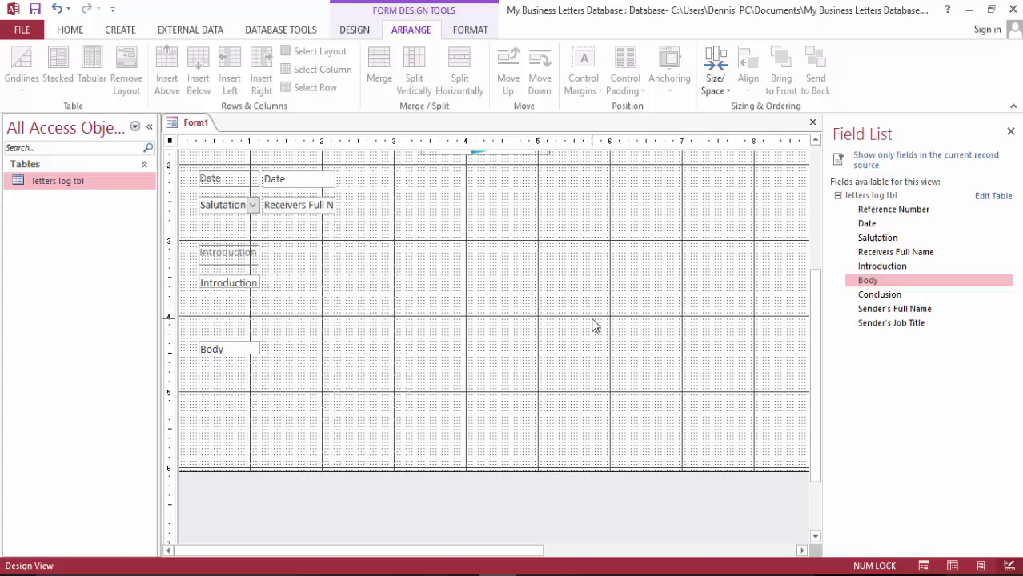
pyautogui.click(230, 286)
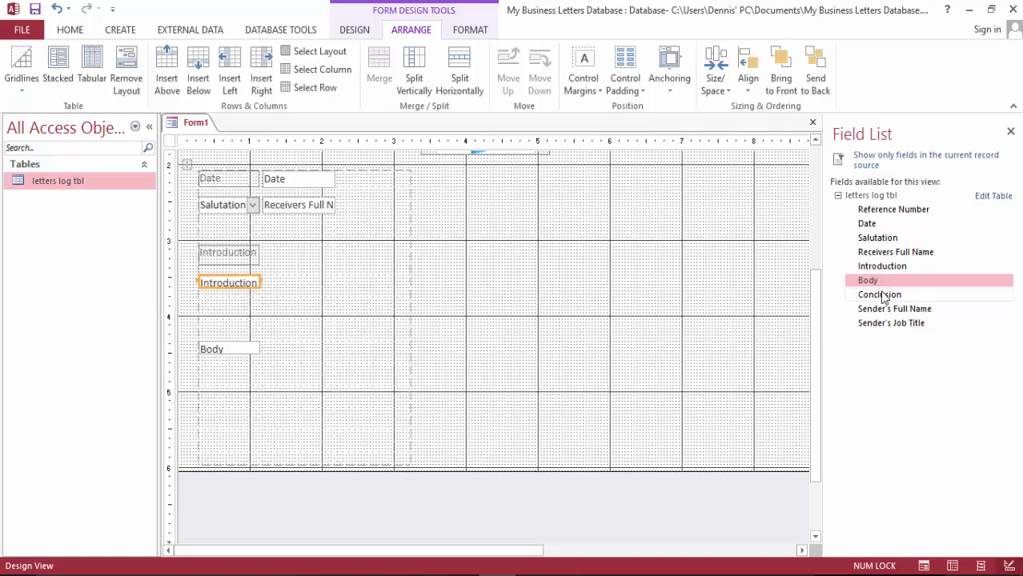
# Add the Conclusion field below Body, delete its label, and move its box left
pyautogui.moveTo(884, 296); pyautogui.dragTo(234, 416)
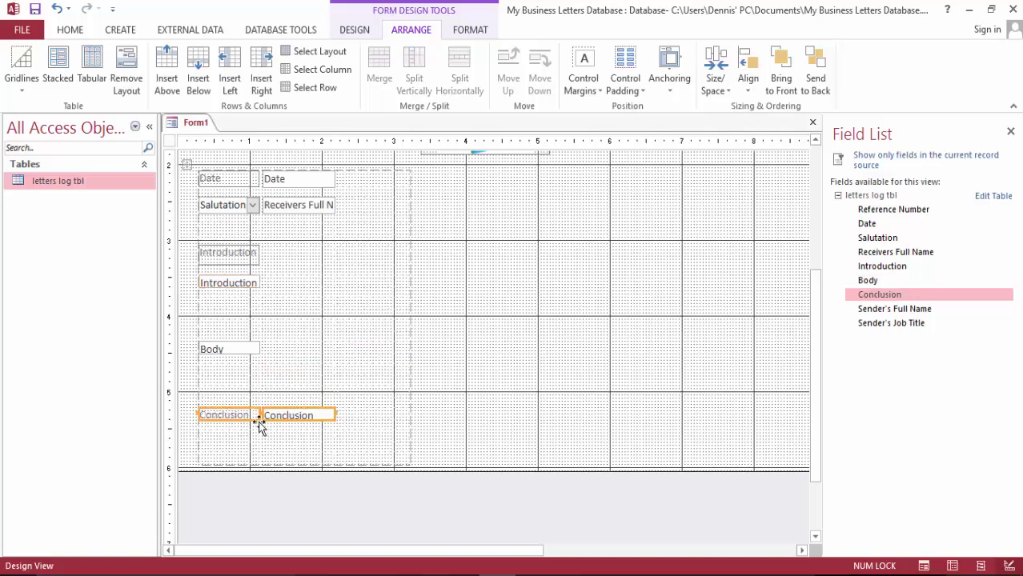
pyautogui.click(558, 470)
pyautogui.click(233, 417)
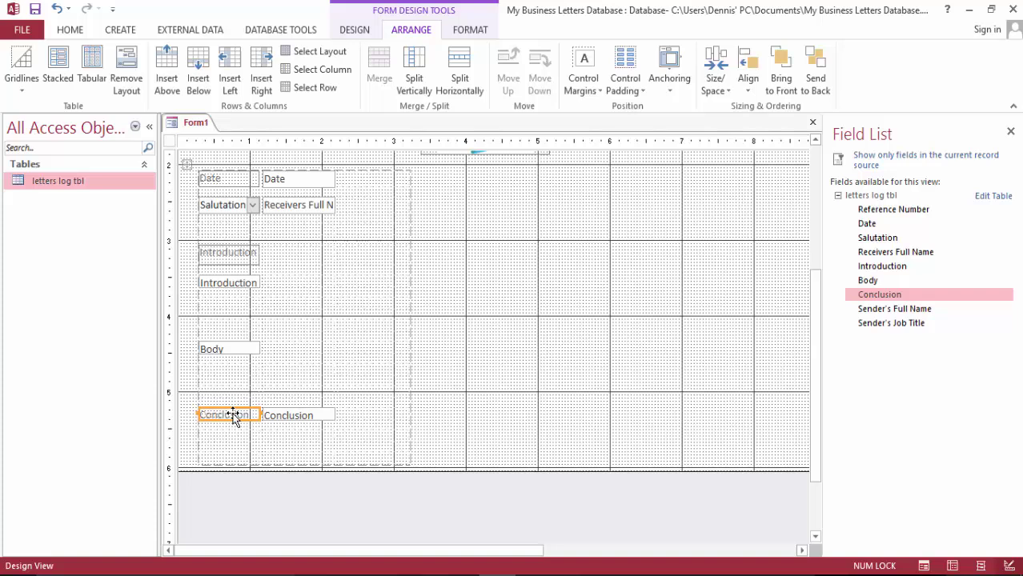
pyautogui.press('Delete')
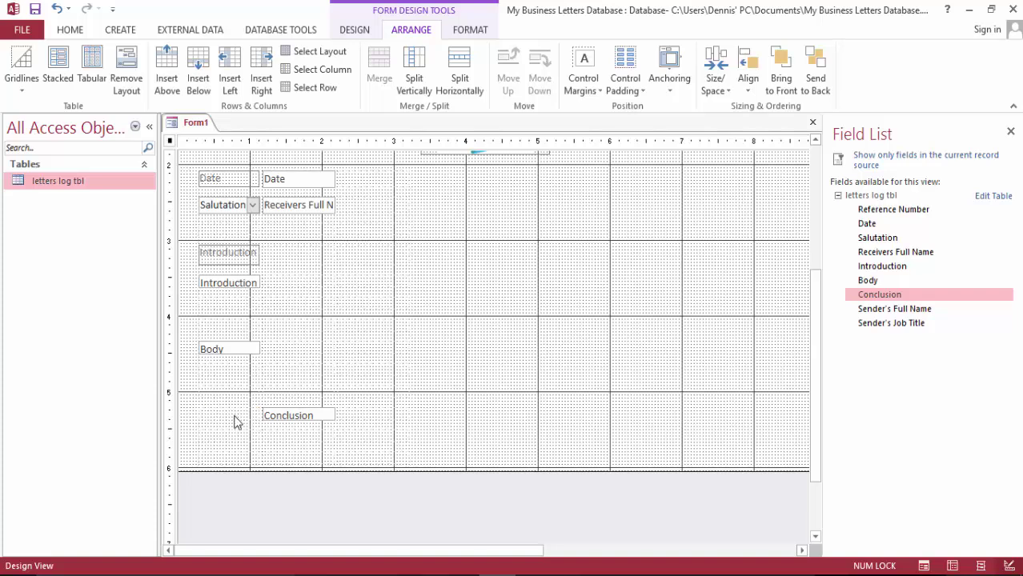
pyautogui.moveTo(284, 411); pyautogui.dragTo(216, 413)
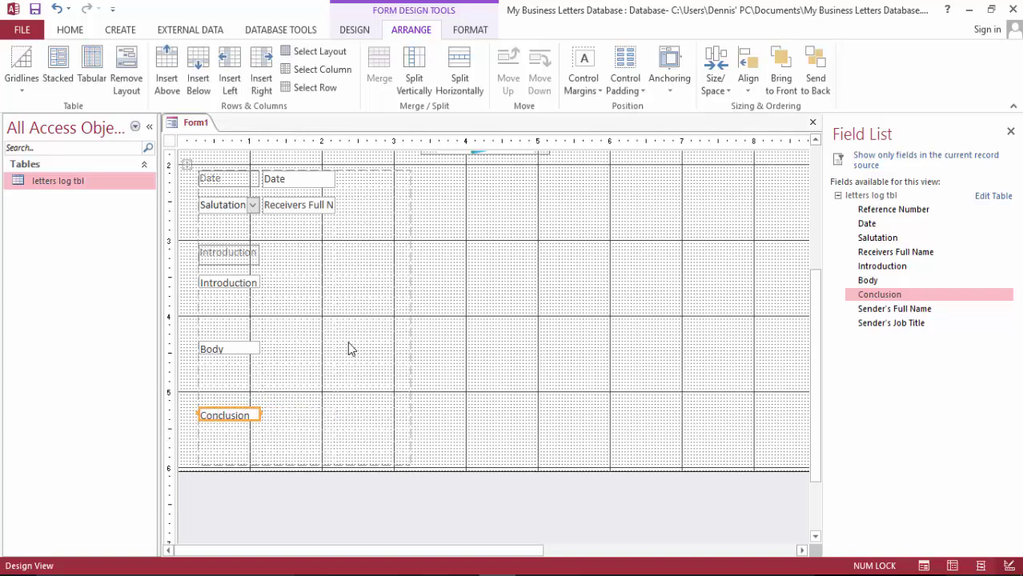
# Type 'Body' and 'Conclusion' captions into the empty cells above their boxes
pyautogui.click(220, 329)
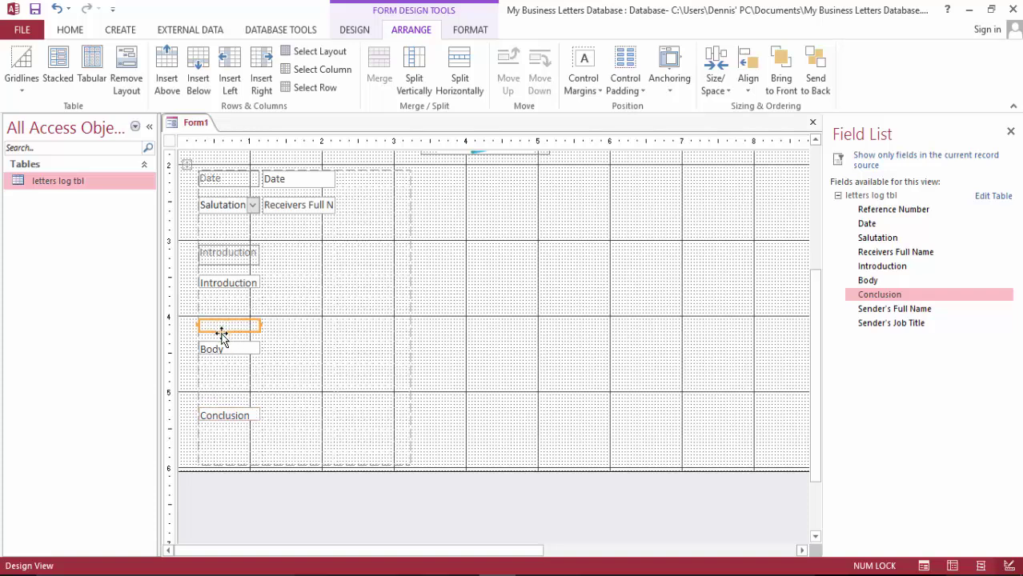
pyautogui.doubleClick(221, 329)
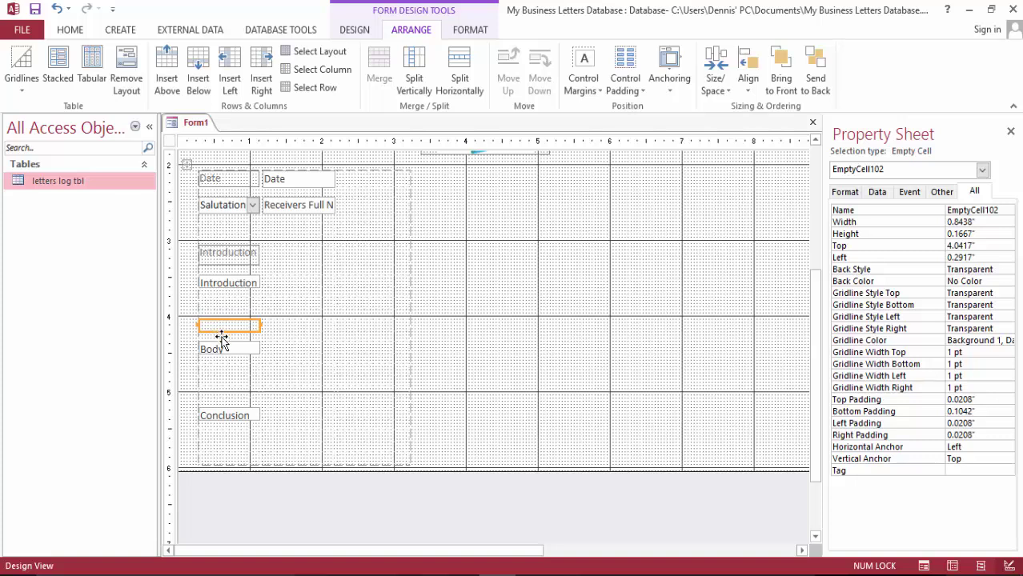
pyautogui.write('Body')
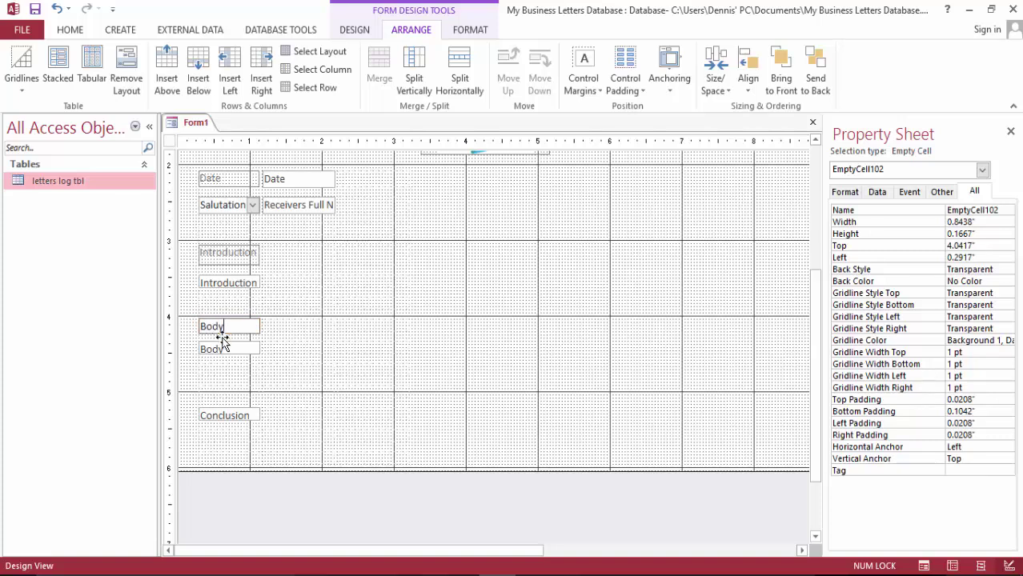
pyautogui.click(384, 369)
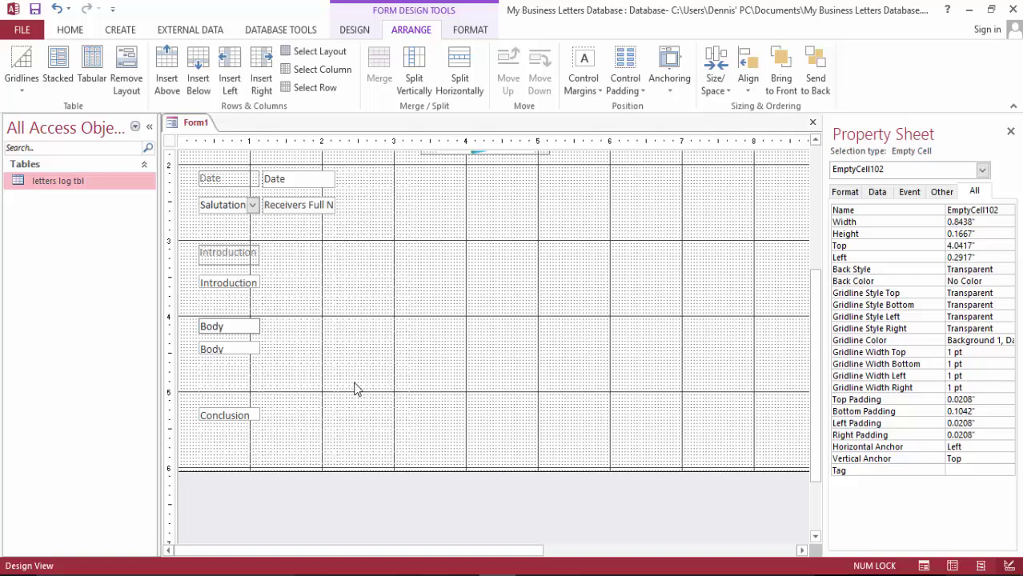
pyautogui.click(216, 397)
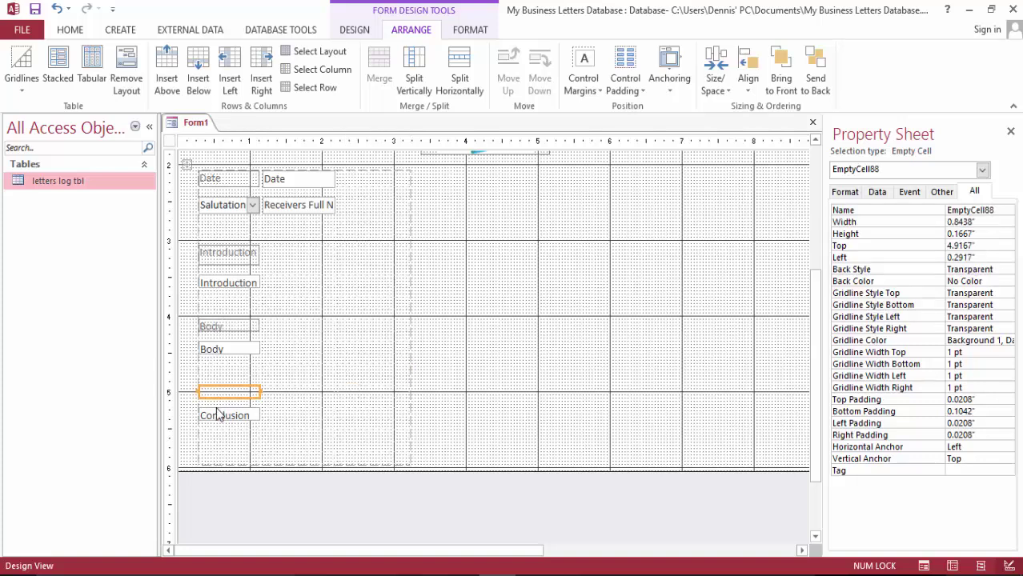
pyautogui.write('Conclusion')
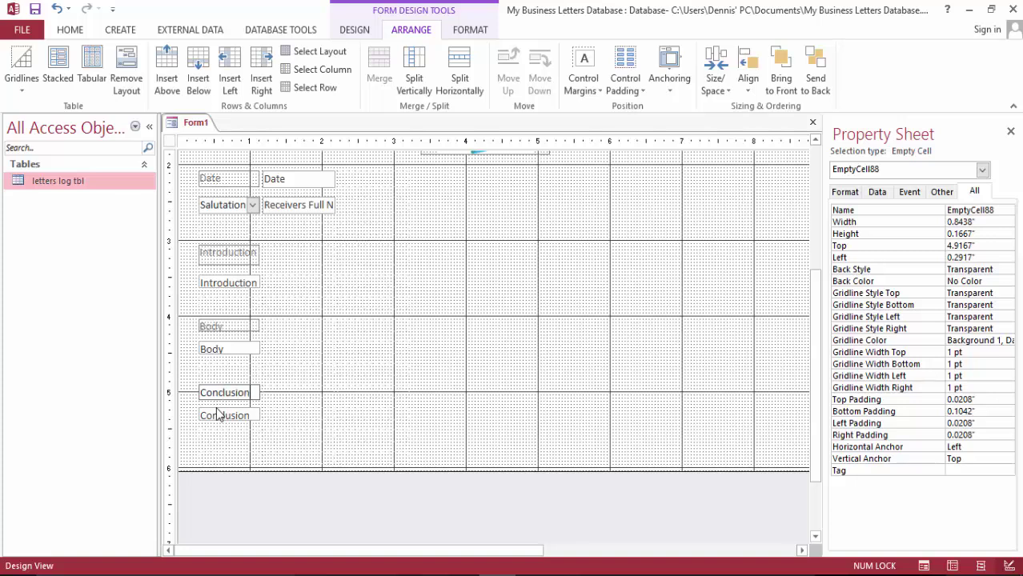
# Insert four empty columns to the right of the Introduction row to widen the layout
pyautogui.click(317, 379)
pyautogui.scroll(-2, 440, 320)
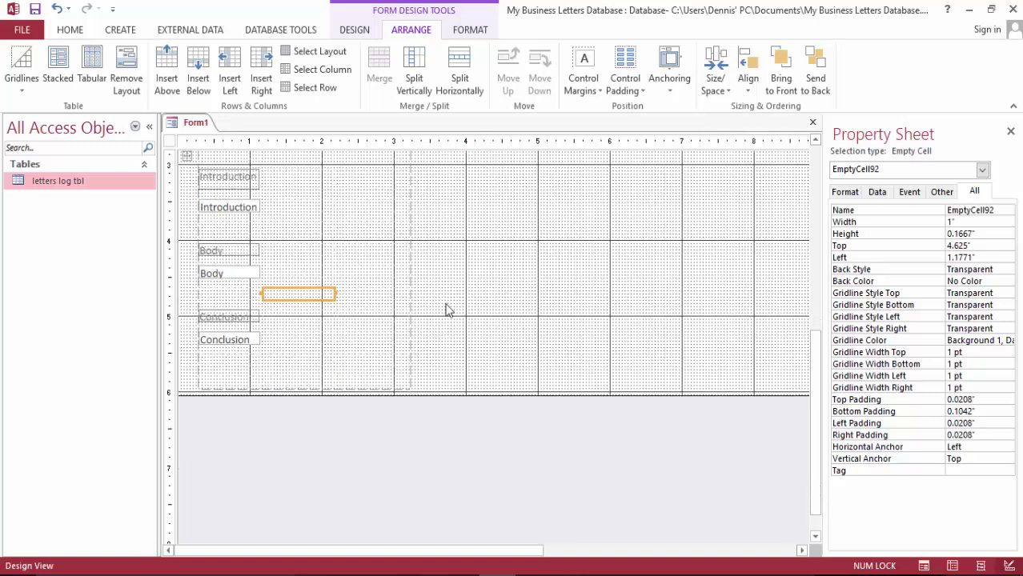
pyautogui.click(404, 212)
pyautogui.scroll(6, 424, 209)
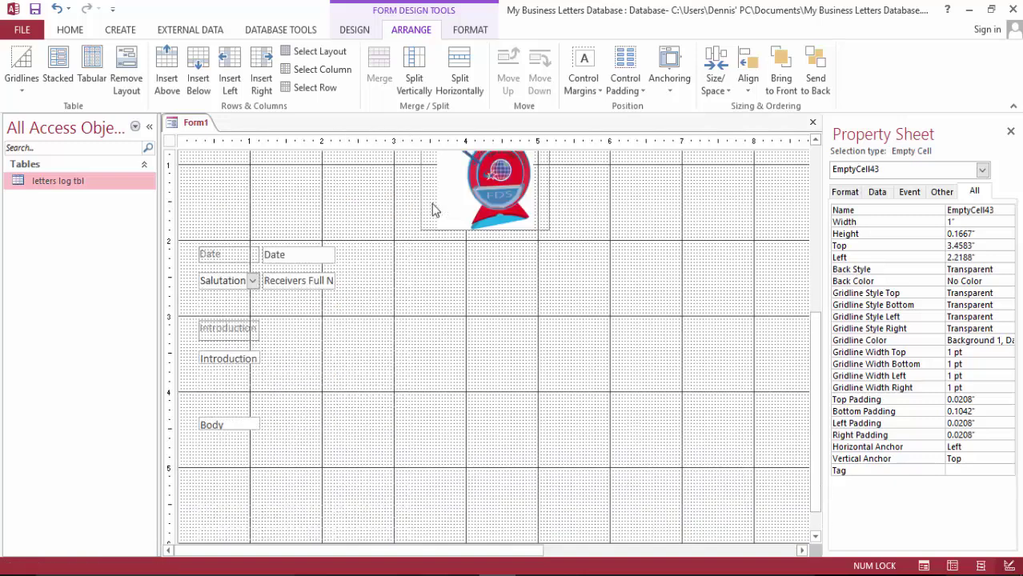
pyautogui.click(262, 72)
pyautogui.click(263, 71)
pyautogui.click(263, 68)
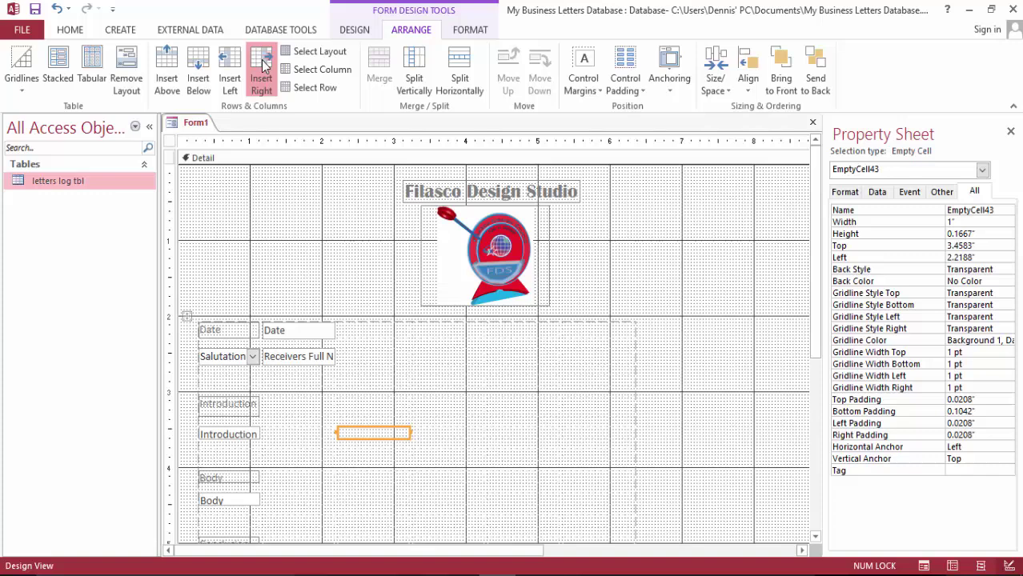
pyautogui.click(263, 68)
pyautogui.scroll(-4, 613, 190)
pyautogui.scroll(2, 606, 212)
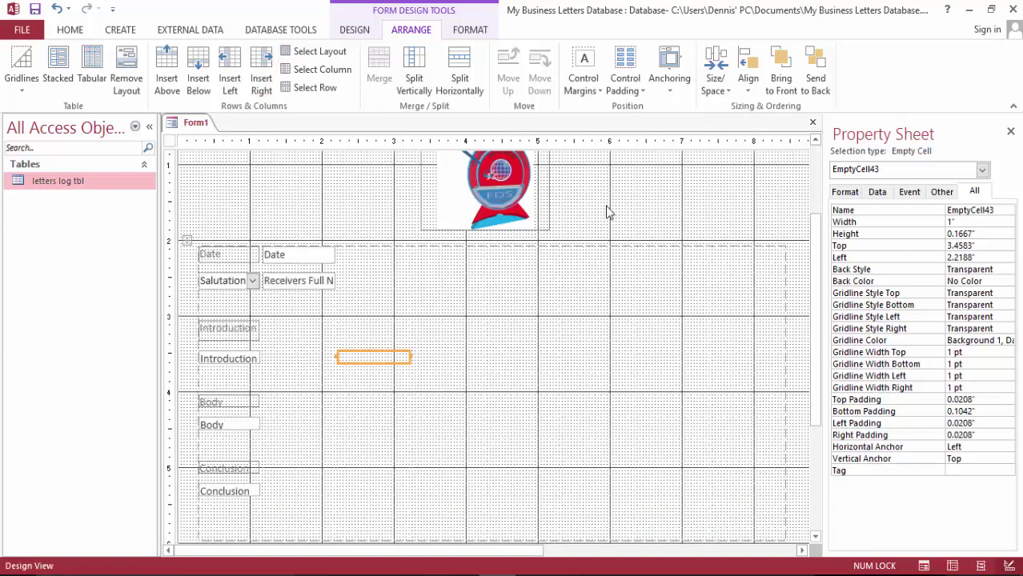
# Merge the Introduction box with the row below into one full-width, two-row box
pyautogui.click(244, 361)
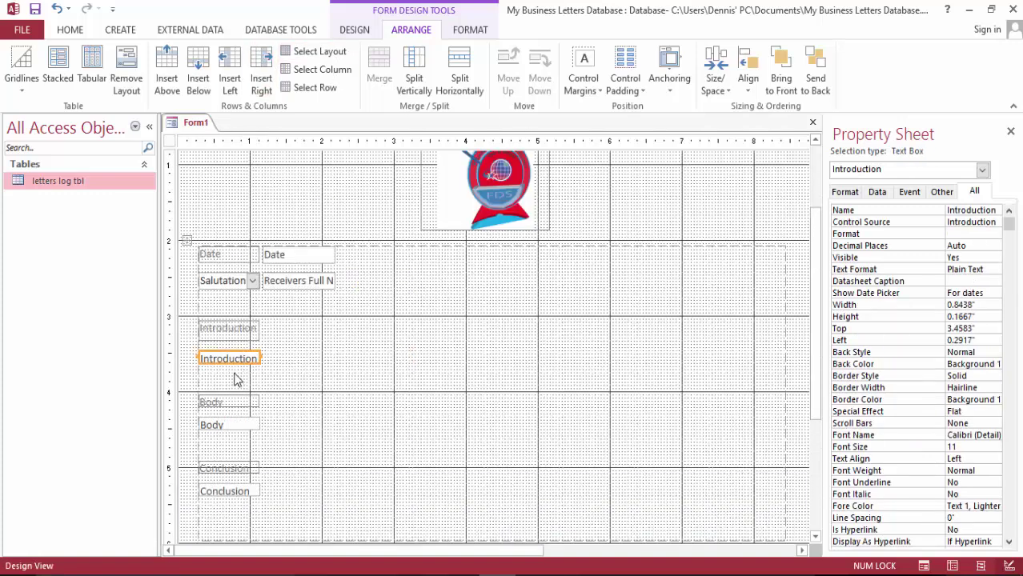
pyautogui.click(196, 357)
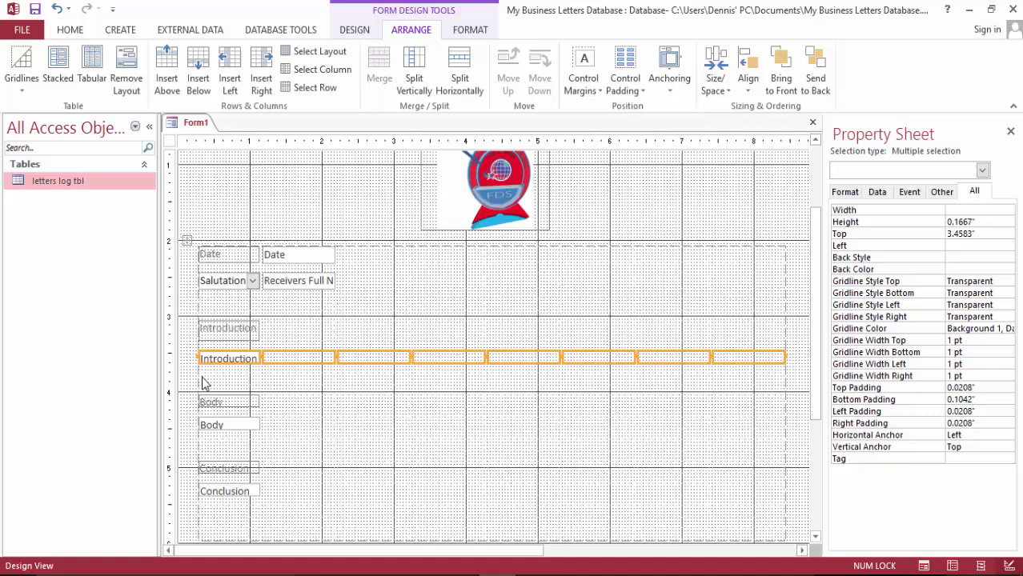
pyautogui.keyDown('shift'); pyautogui.click(201, 379); pyautogui.keyUp('shift')
pyautogui.keyDown('shift'); pyautogui.click(196, 379); pyautogui.keyUp('shift')
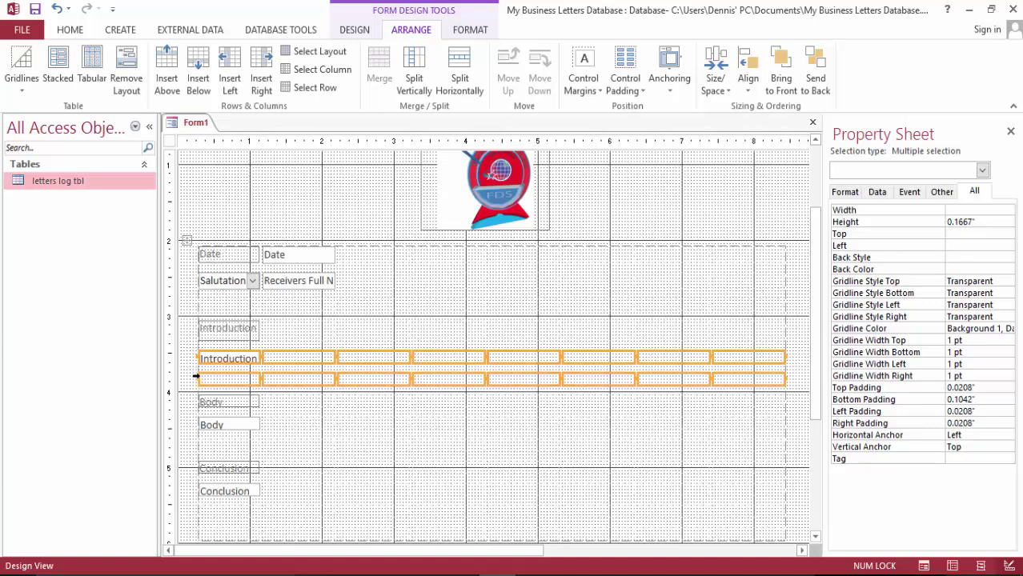
pyautogui.click(381, 68)
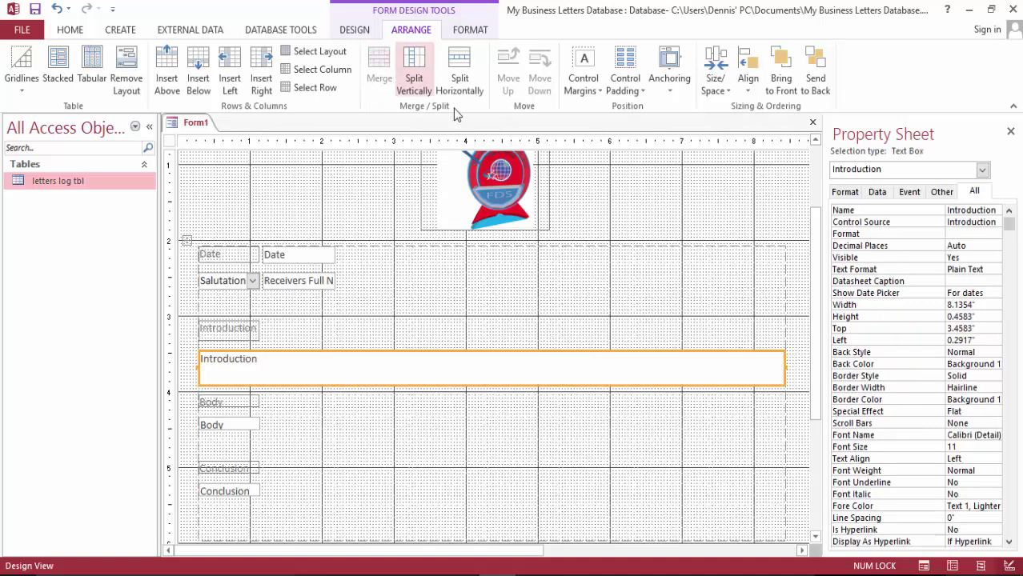
# Merge the Body box with the row beneath it into one large box
pyautogui.scroll(-1, 711, 348)
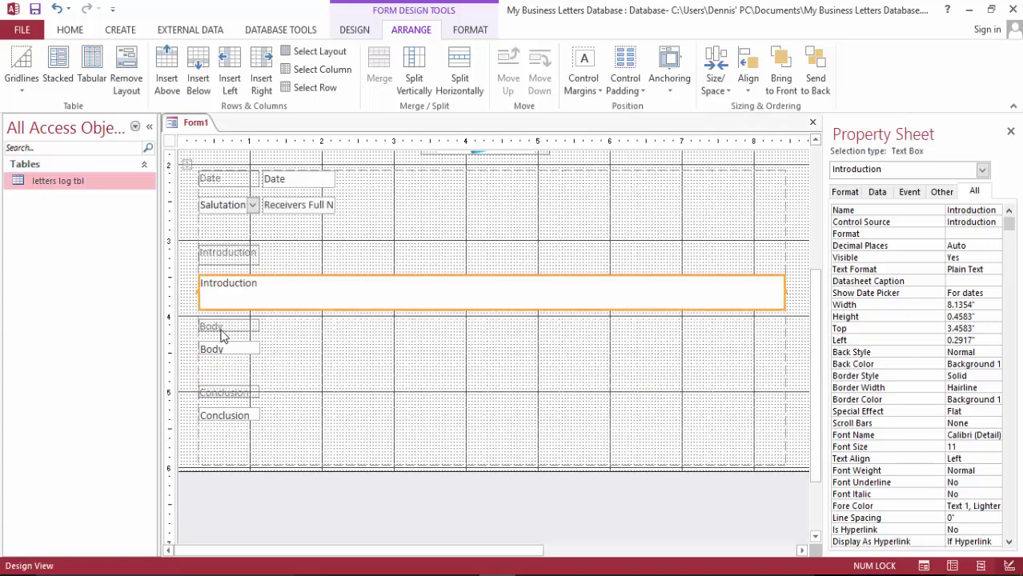
pyautogui.click(189, 352)
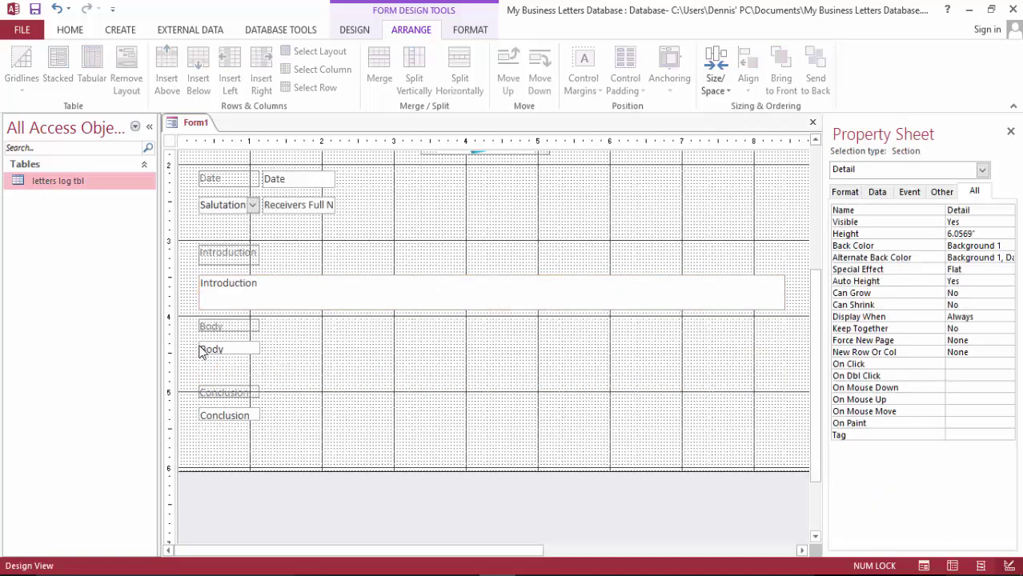
pyautogui.click(198, 347)
pyautogui.click(197, 347)
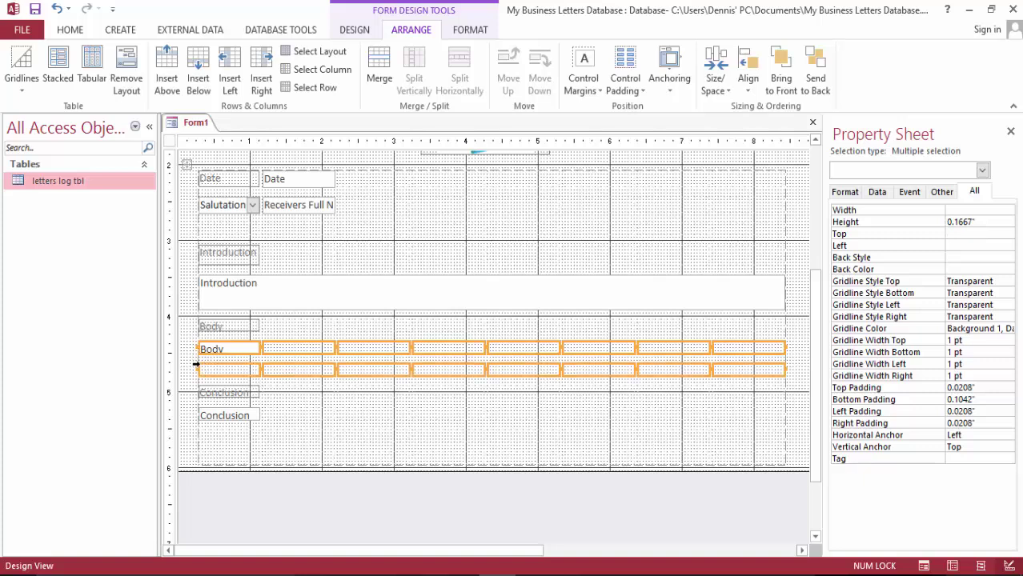
pyautogui.click(380, 68)
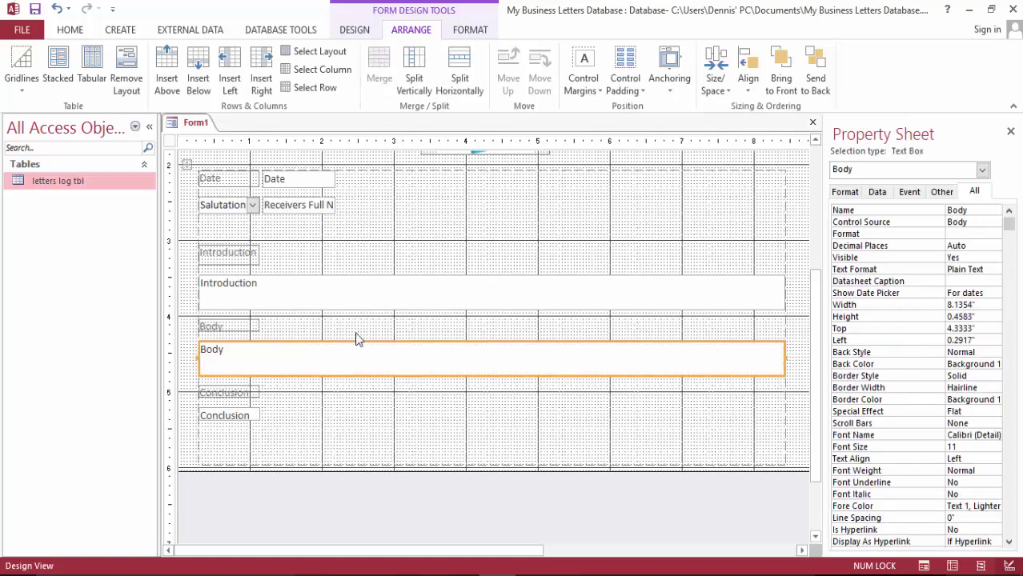
# Merge the Conclusion box with the empty row below it into one full-width box
pyautogui.click(203, 414)
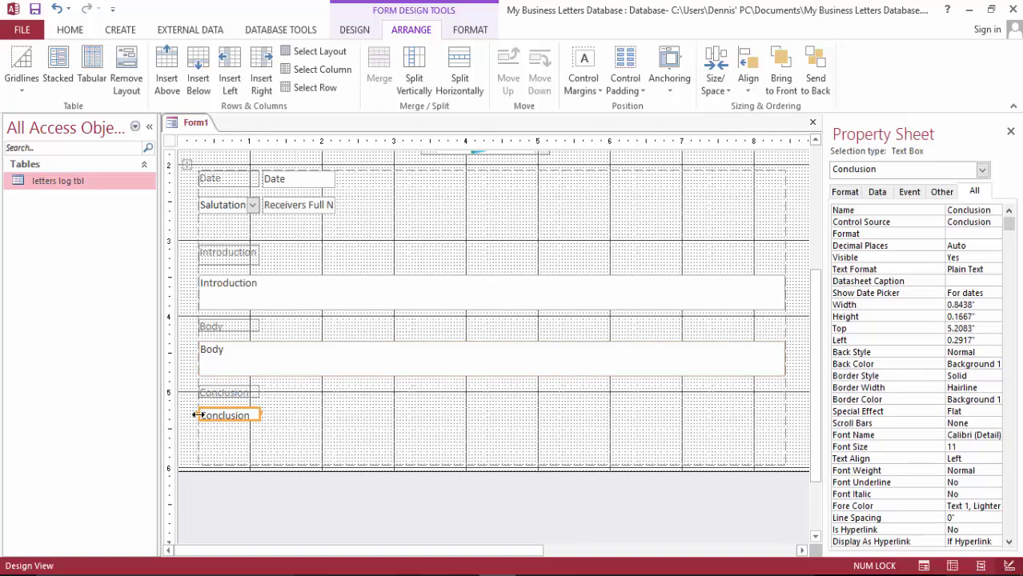
pyautogui.click(197, 415)
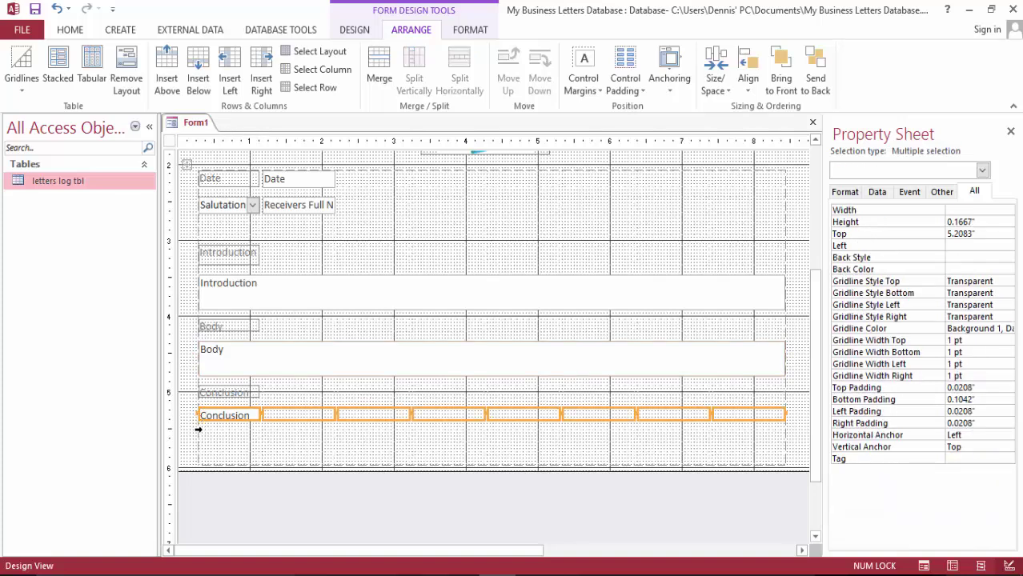
pyautogui.keyDown('shift'); pyautogui.click(198, 434); pyautogui.keyUp('shift')
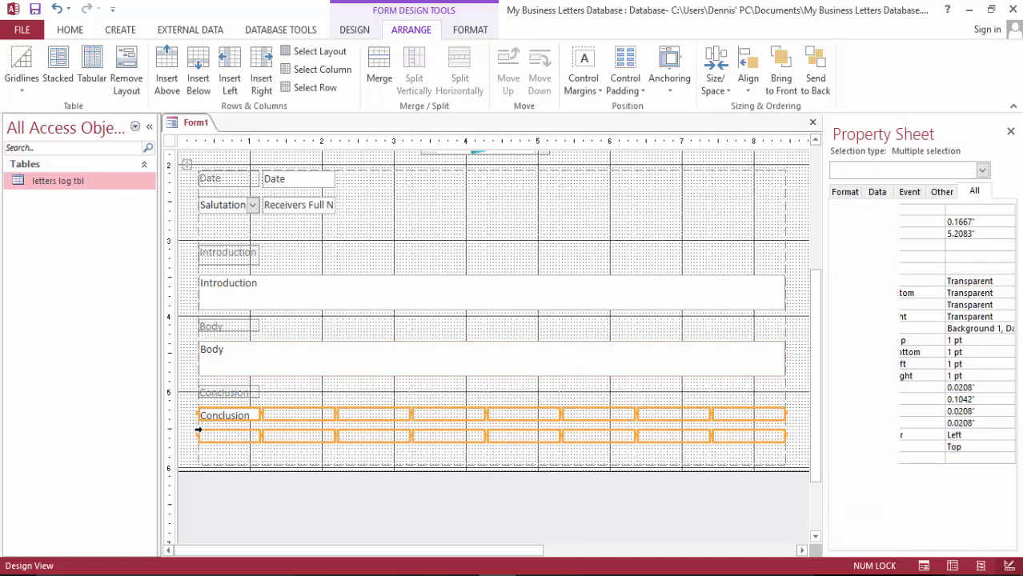
pyautogui.click(383, 64)
pyautogui.scroll(-2, 805, 271)
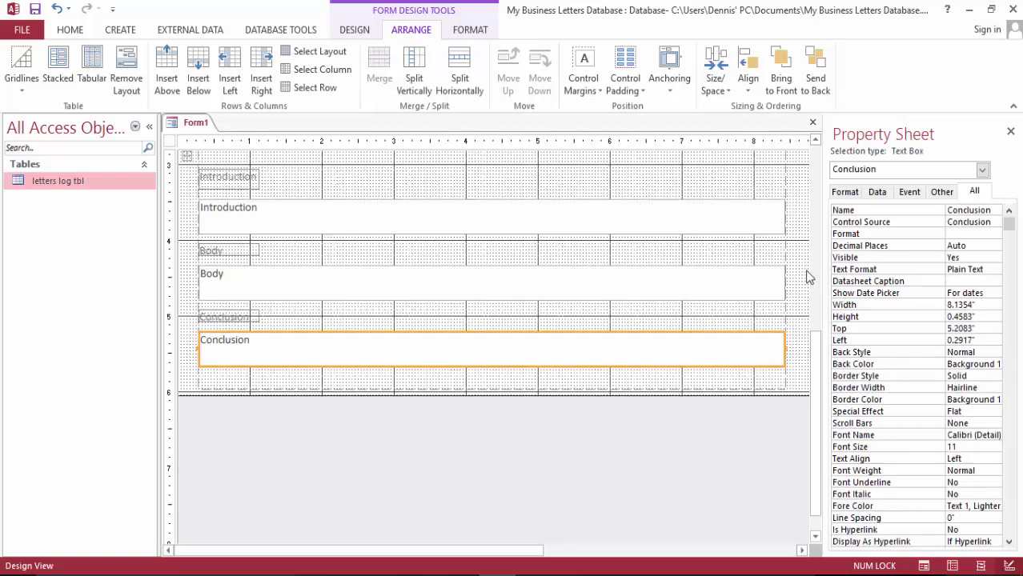
pyautogui.scroll(1, 807, 277)
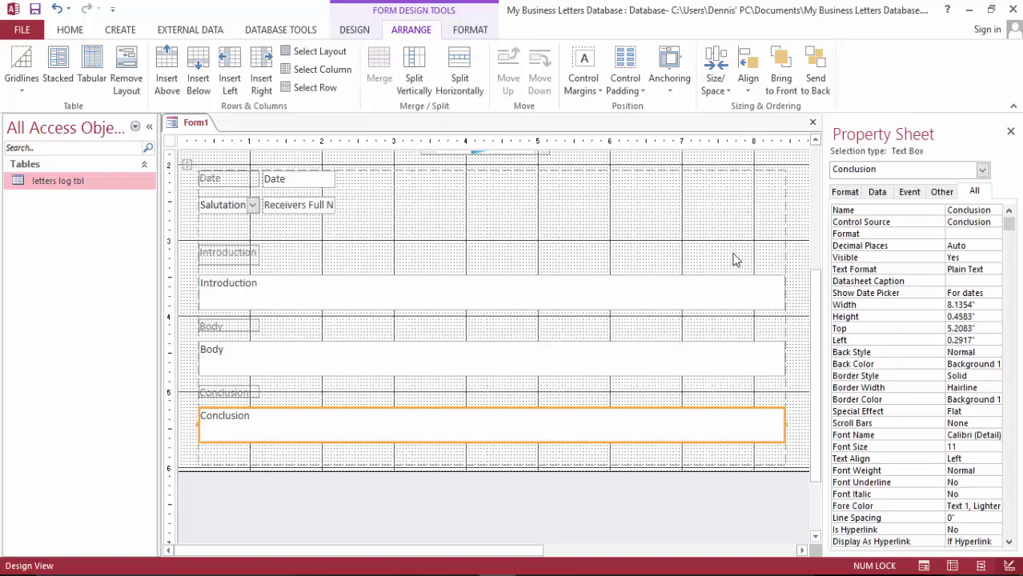
pyautogui.scroll(-1, 794, 269)
pyautogui.moveTo(810, 371); pyautogui.dragTo(825, 259)
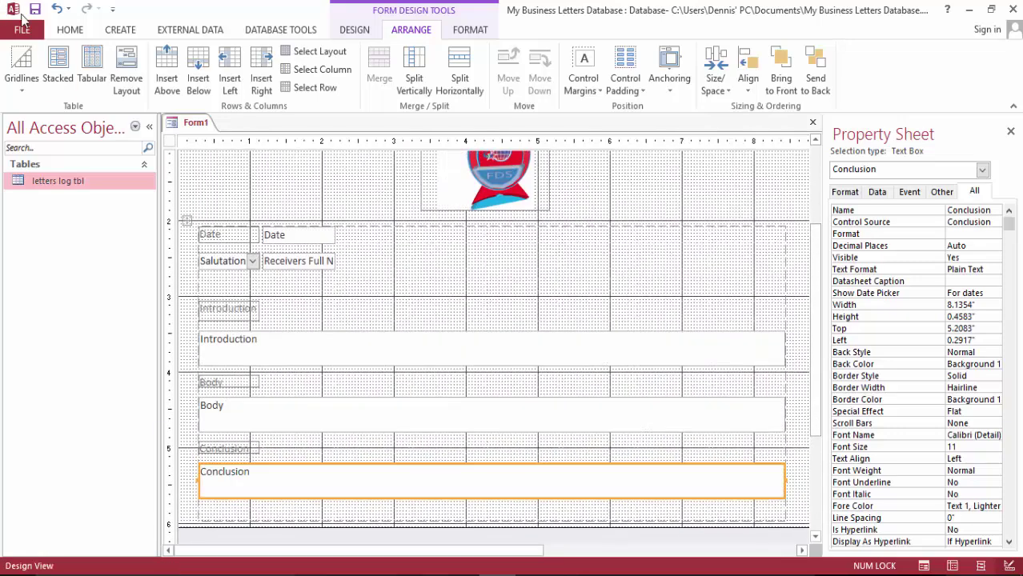
pyautogui.click(74, 32)
pyautogui.click(17, 62)
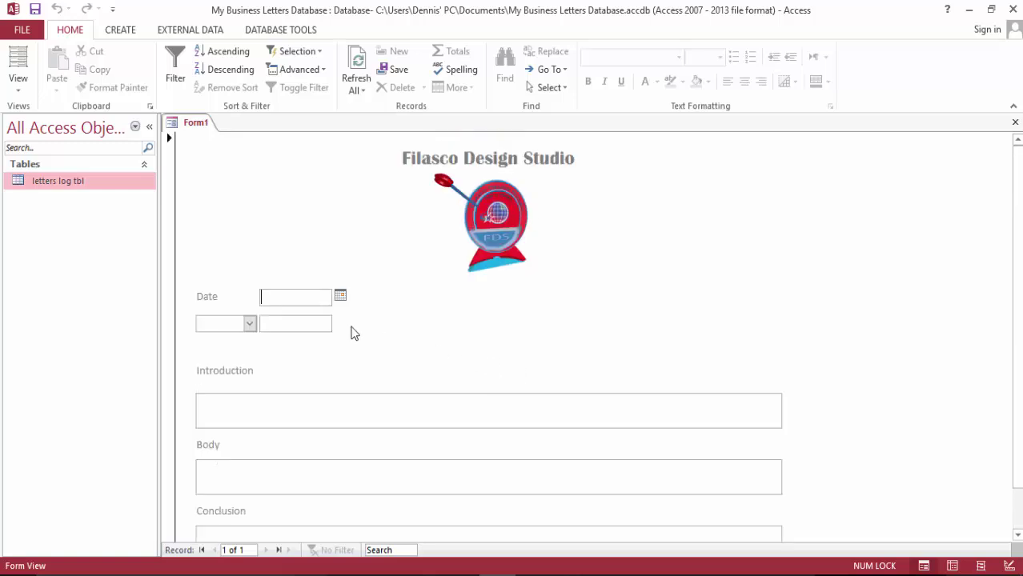
pyautogui.scroll(-1, 643, 340)
pyautogui.scroll(1, 645, 342)
pyautogui.scroll(-1, 664, 346)
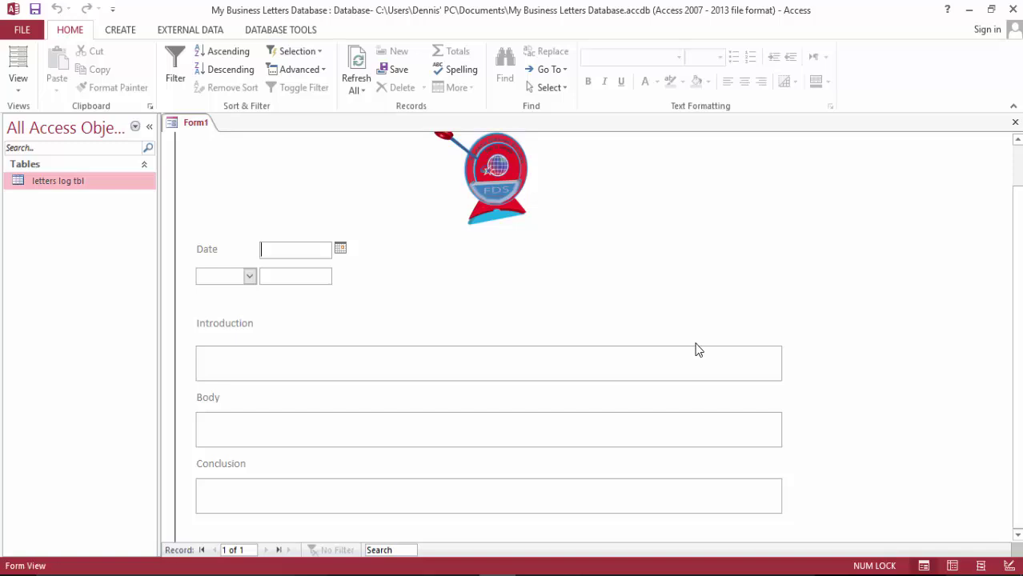
# Switch Form1 to Design View and use Insert Below twice under the Conclusion box
pyautogui.click(18, 86)
pyautogui.click(60, 221)
pyautogui.scroll(-5, 584, 293)
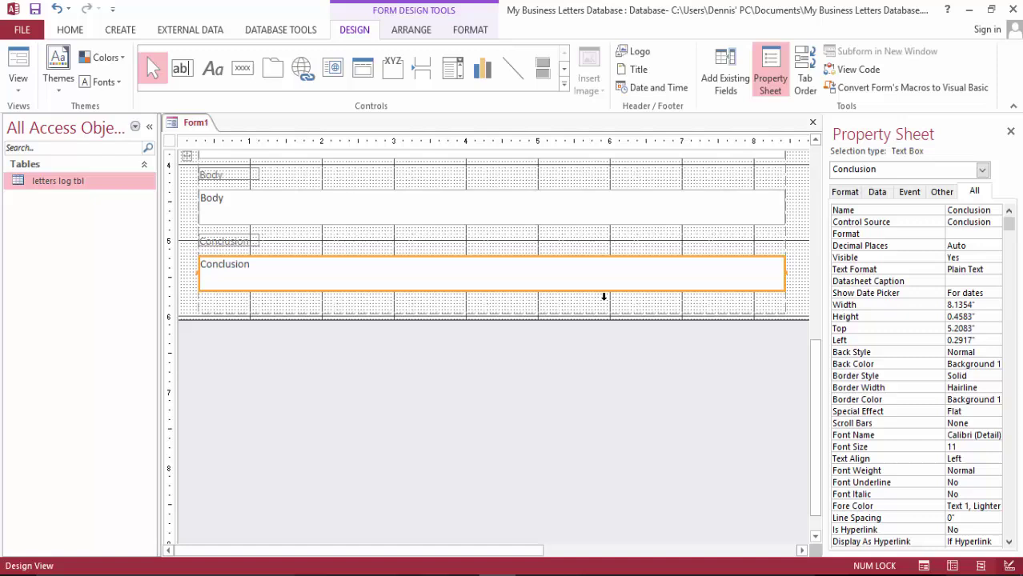
pyautogui.click(391, 310)
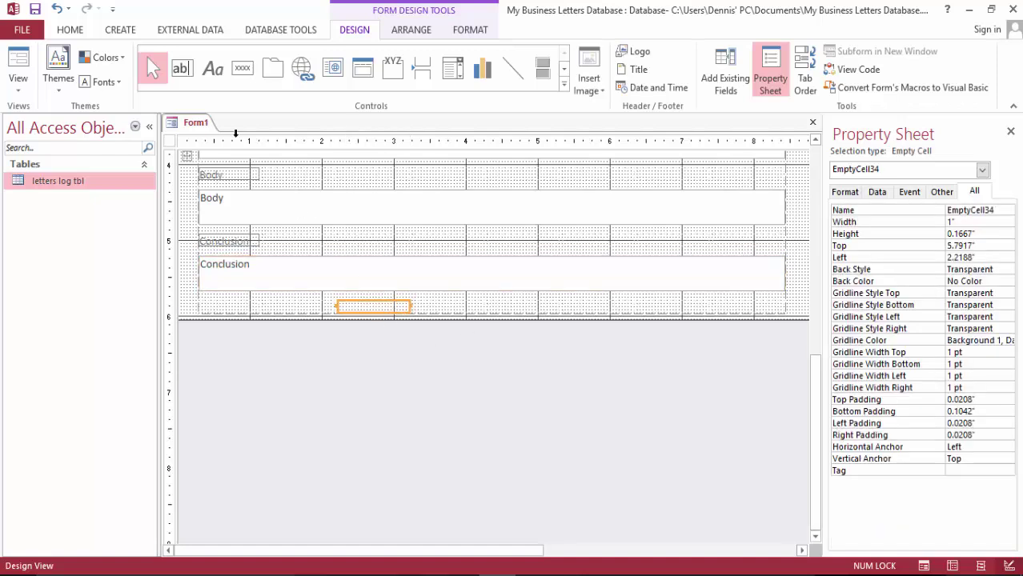
pyautogui.click(416, 29)
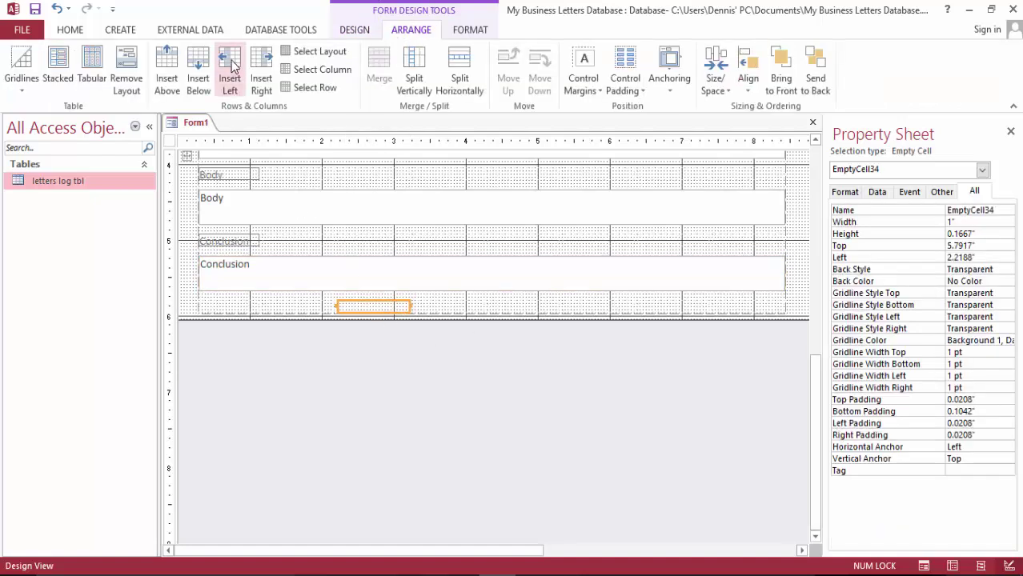
pyautogui.click(198, 67)
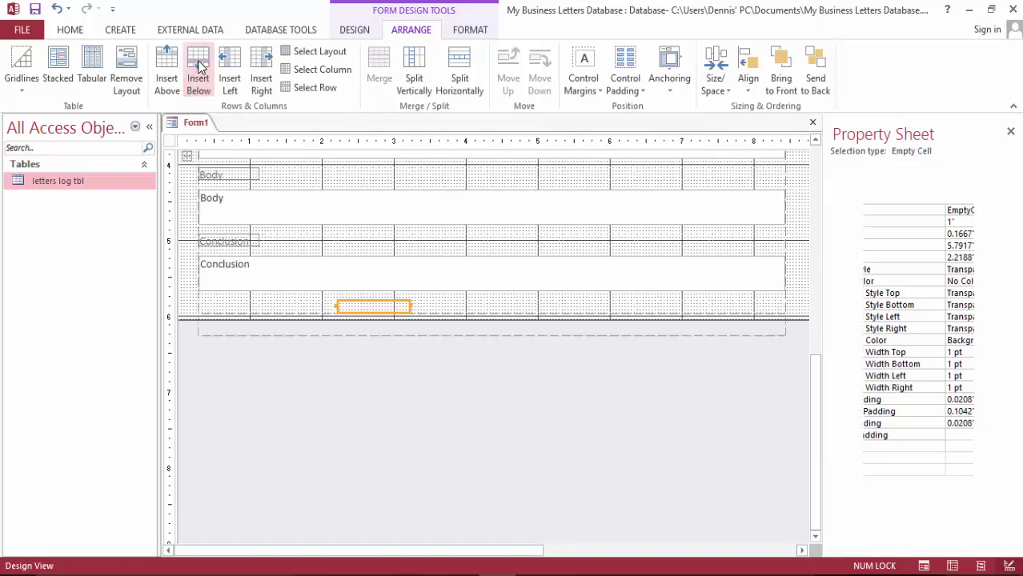
pyautogui.click(198, 67)
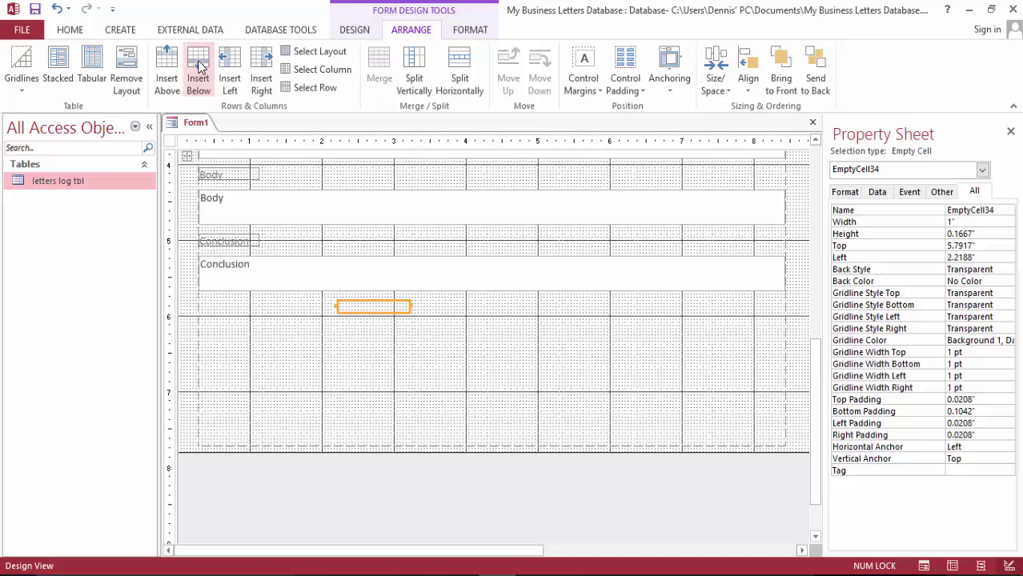
# Type 'Sincerely' into the empty layout cell directly beneath the Conclusion box
pyautogui.click(212, 313)
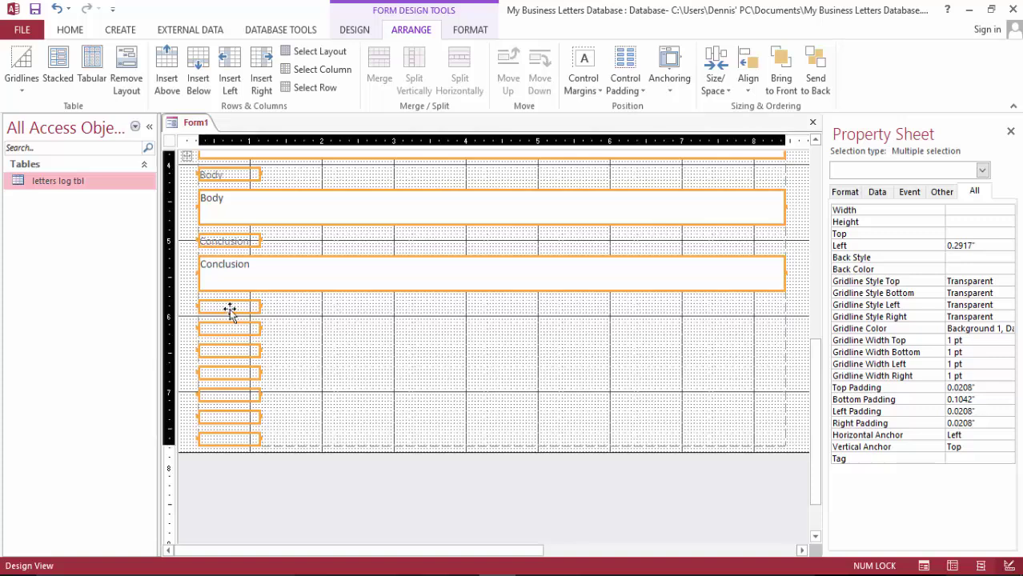
pyautogui.click(233, 307)
pyautogui.click(235, 309)
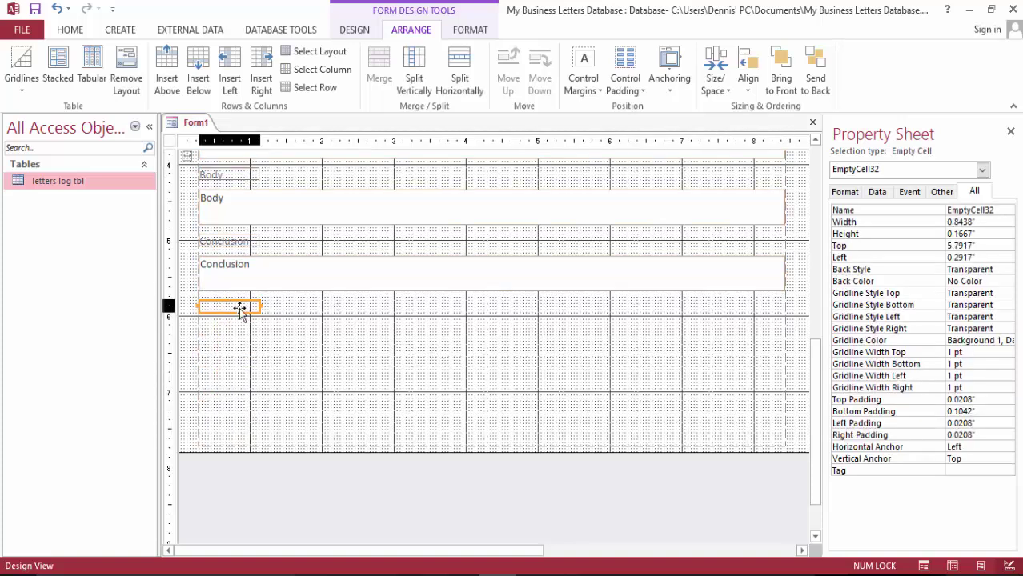
pyautogui.write('S')
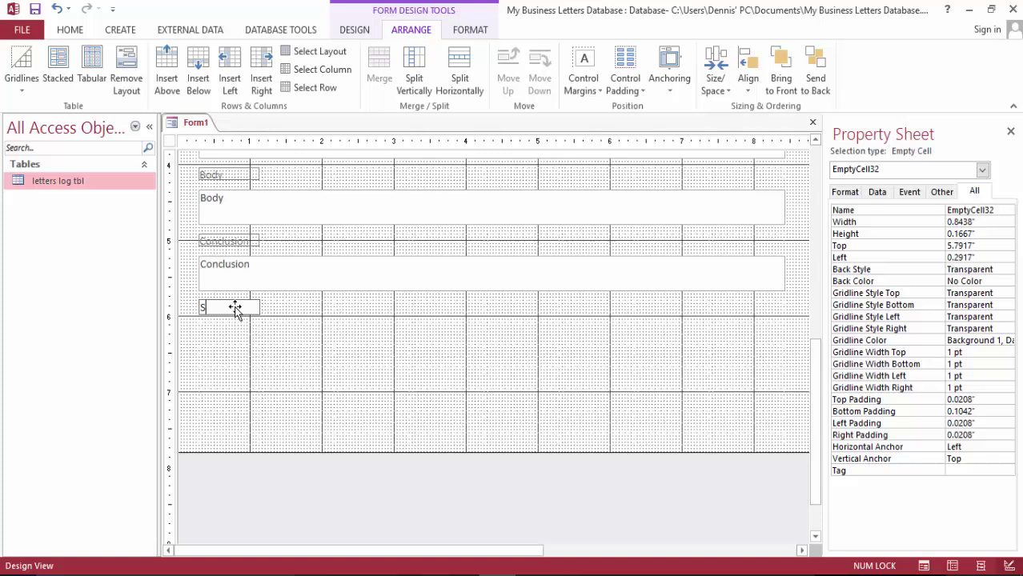
pyautogui.write('incerely')
pyautogui.click(225, 328)
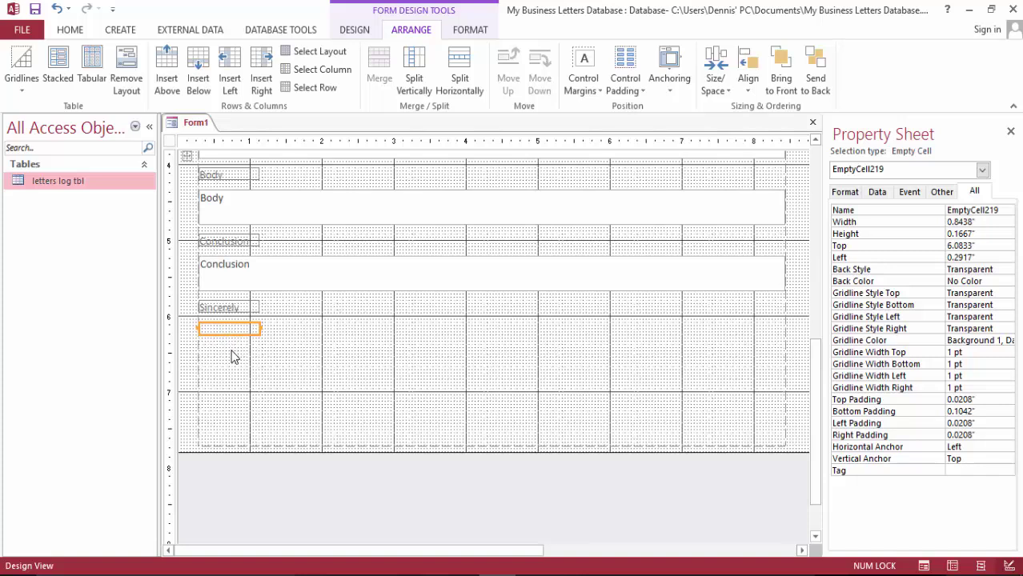
pyautogui.click(230, 353)
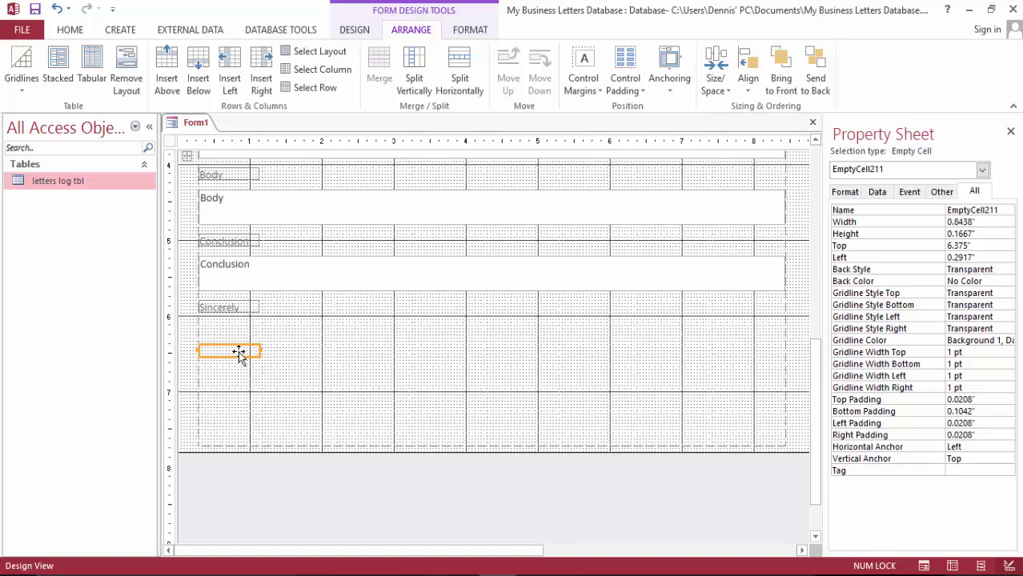
# Close the Property Sheet and drag Sender's Full Name from the field list below Sincerely
pyautogui.click(1010, 131)
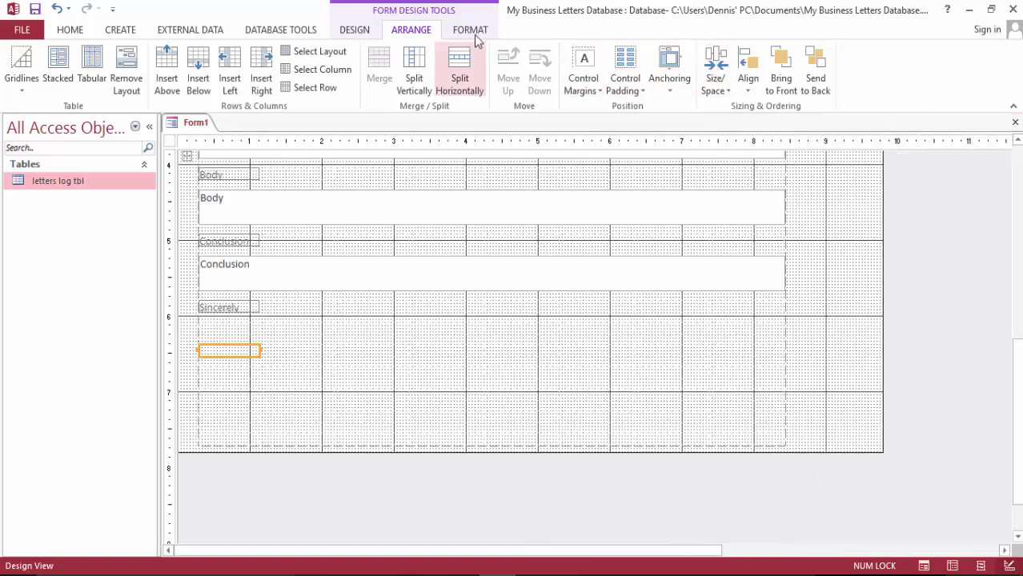
pyautogui.click(356, 32)
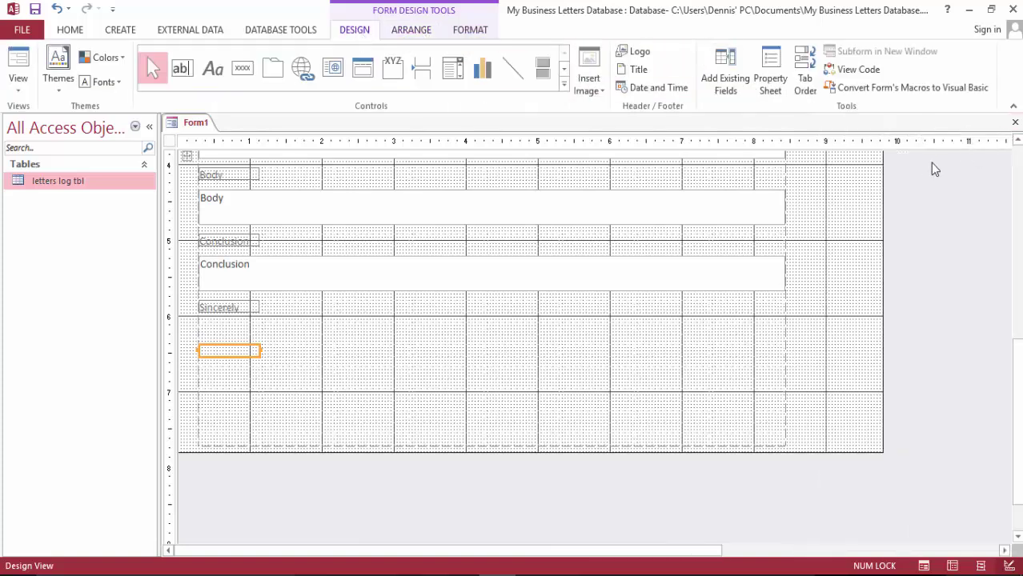
pyautogui.click(725, 80)
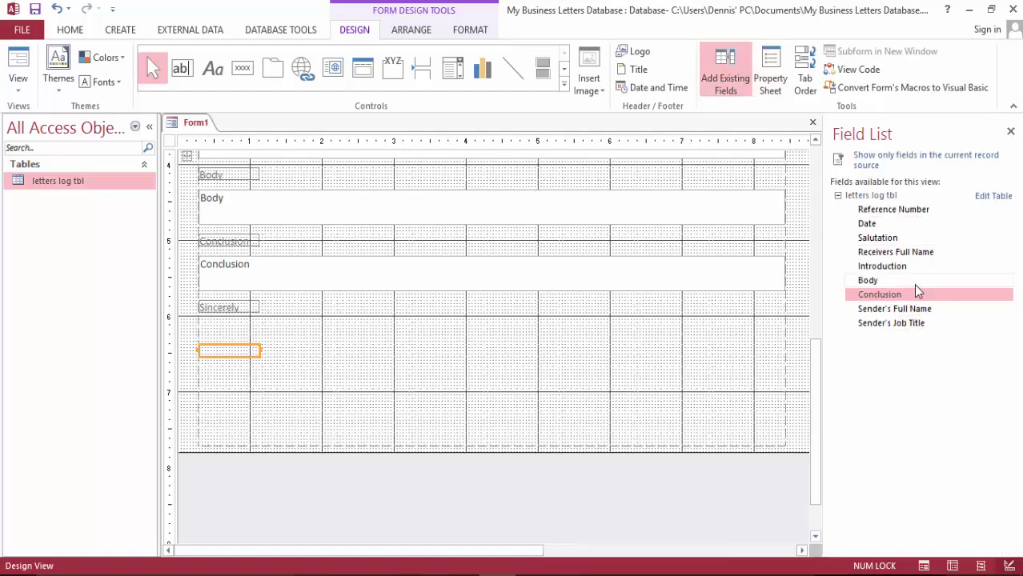
pyautogui.scroll(3, 736, 326)
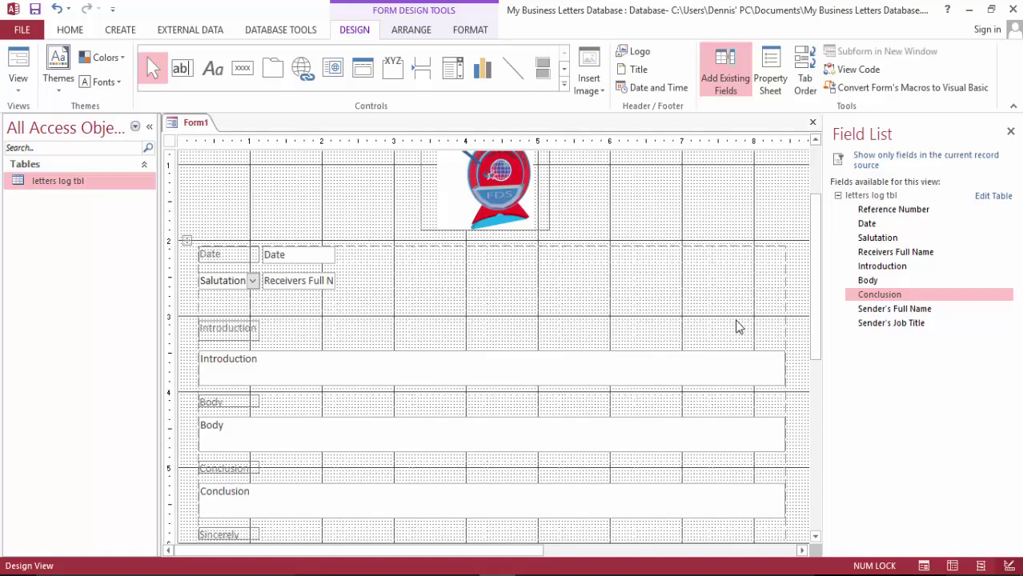
pyautogui.scroll(-4, 737, 319)
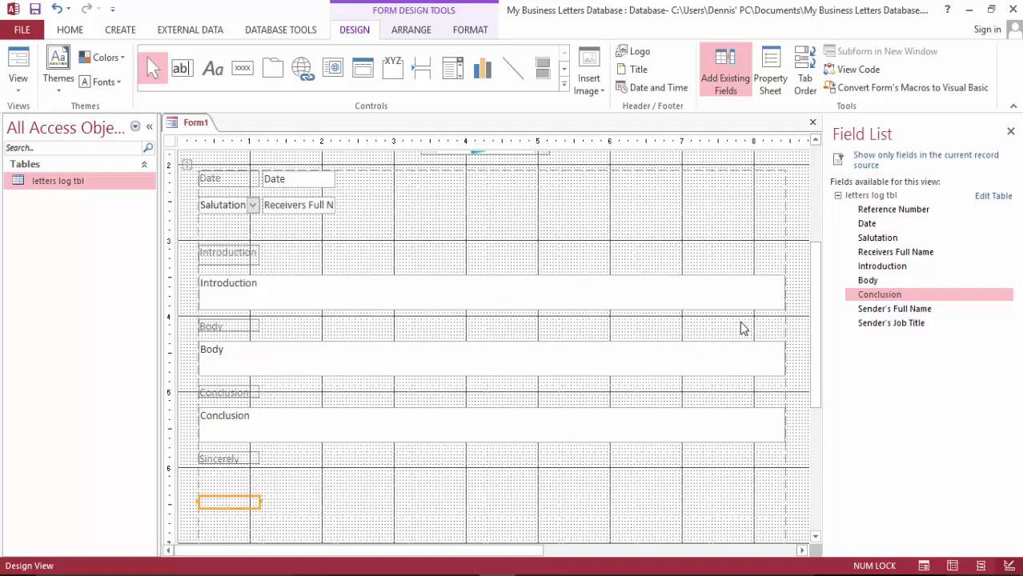
pyautogui.moveTo(926, 312); pyautogui.dragTo(258, 438)
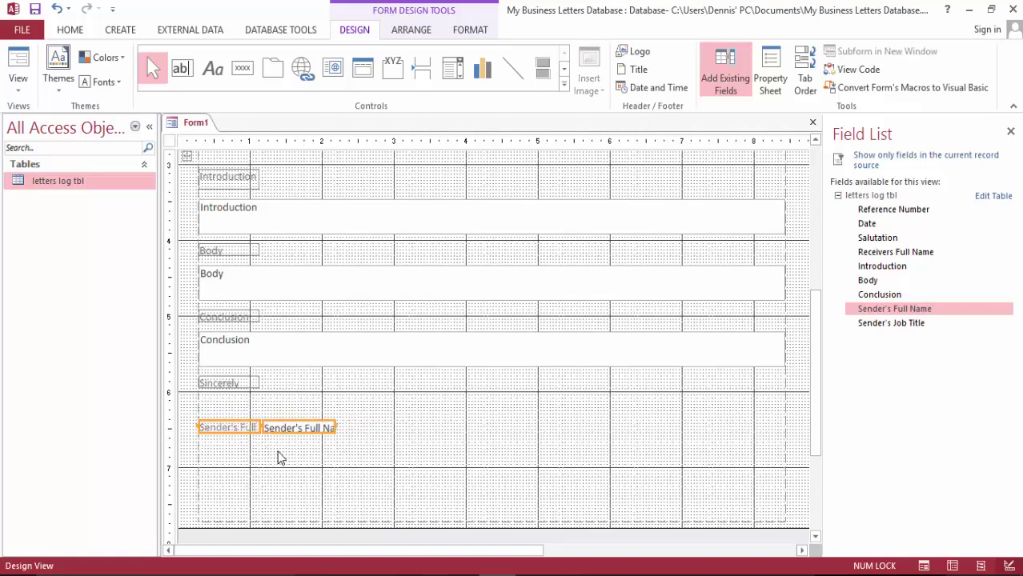
pyautogui.click(286, 451)
pyautogui.scroll(4, 368, 424)
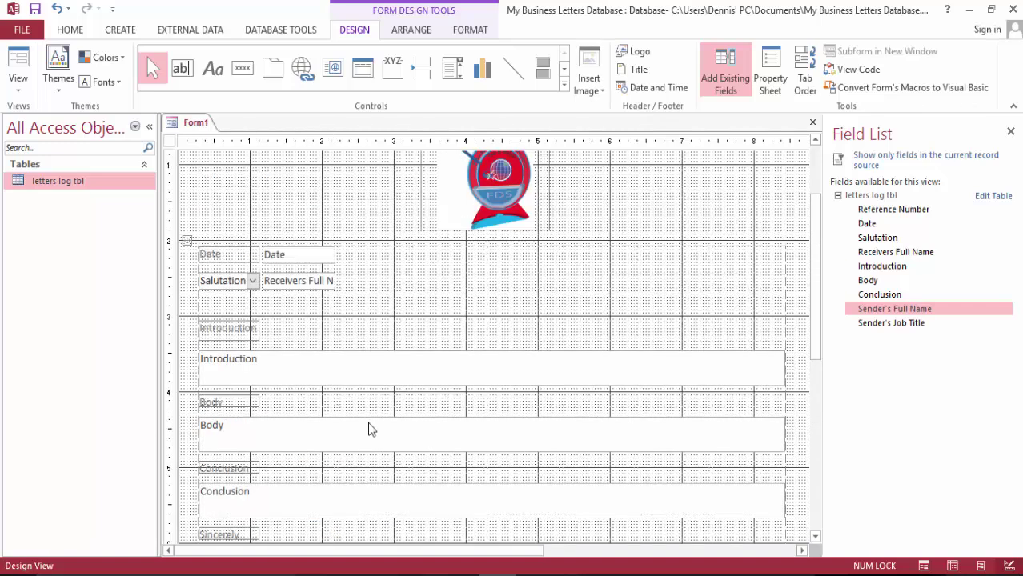
pyautogui.scroll(-4, 368, 425)
pyautogui.click(243, 432)
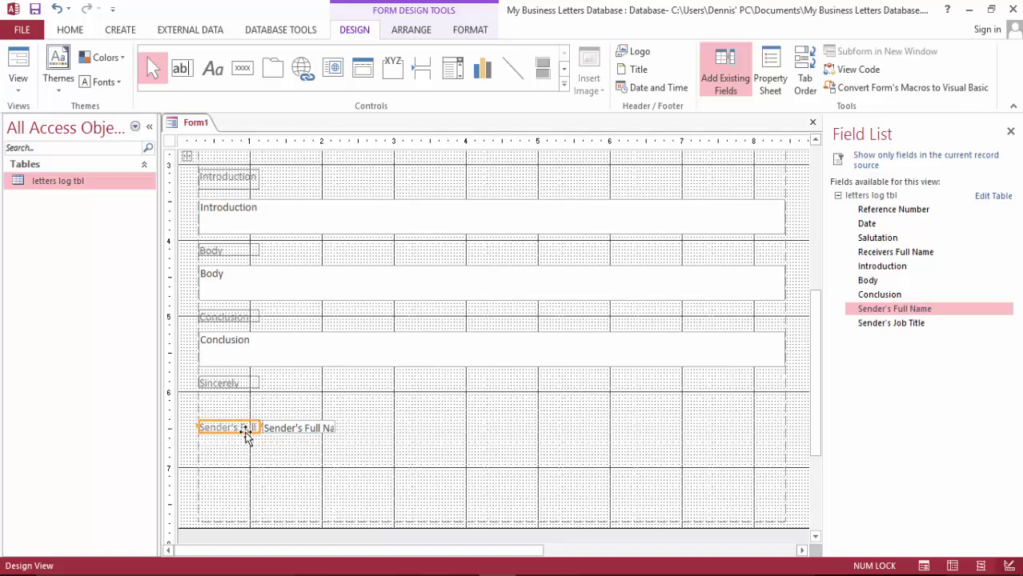
pyautogui.press('Delete')
pyautogui.click(228, 430)
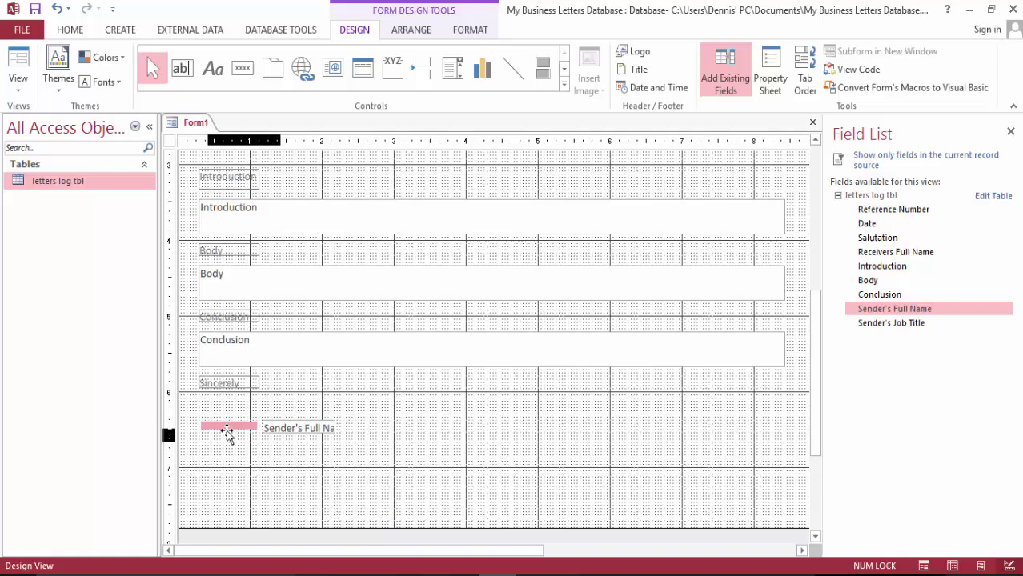
pyautogui.moveTo(228, 432); pyautogui.dragTo(228, 433)
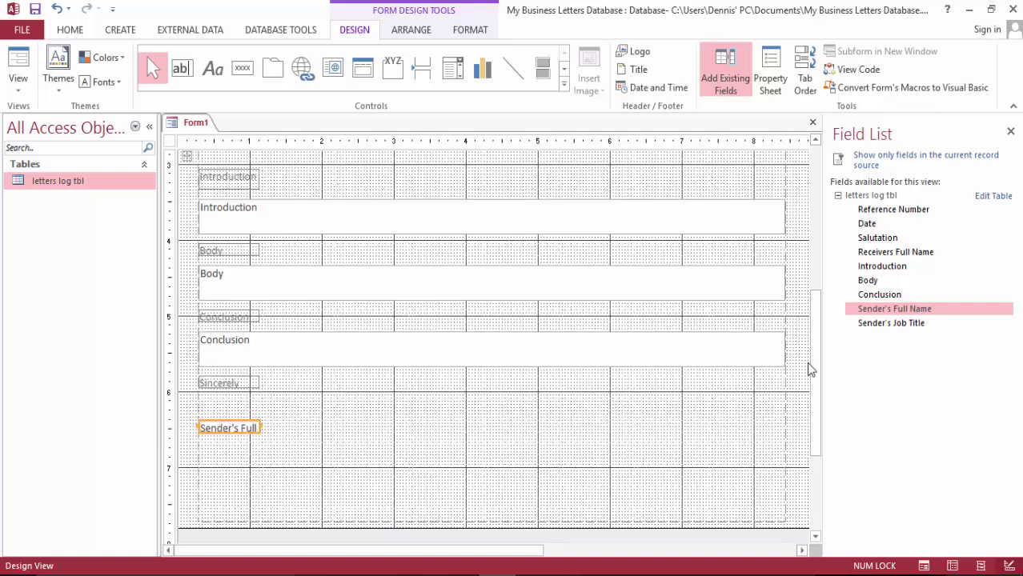
# Place the Sender's Job Title field directly beneath the Sender's Full Name field
pyautogui.moveTo(901, 327); pyautogui.dragTo(232, 462)
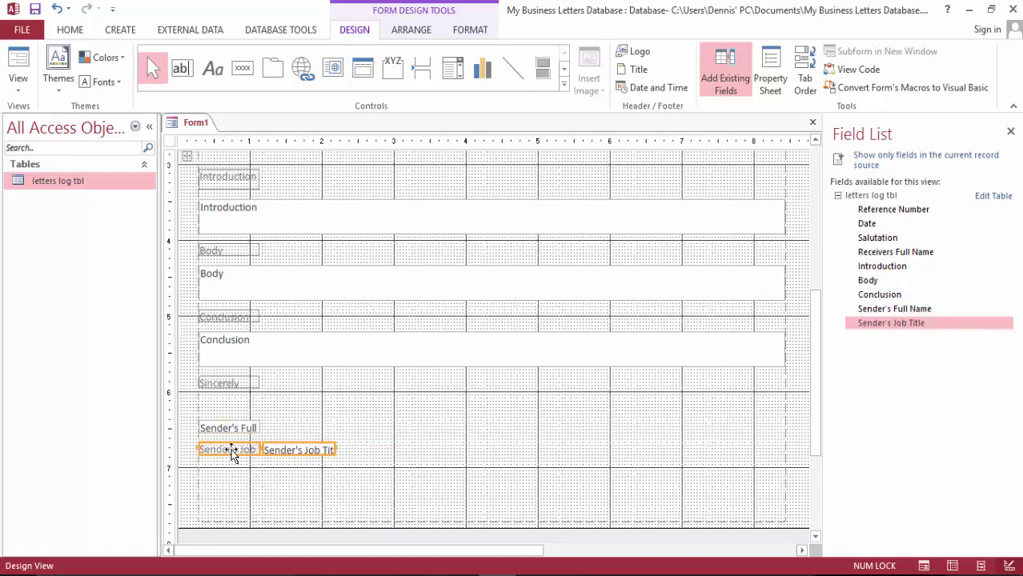
pyautogui.press('Delete')
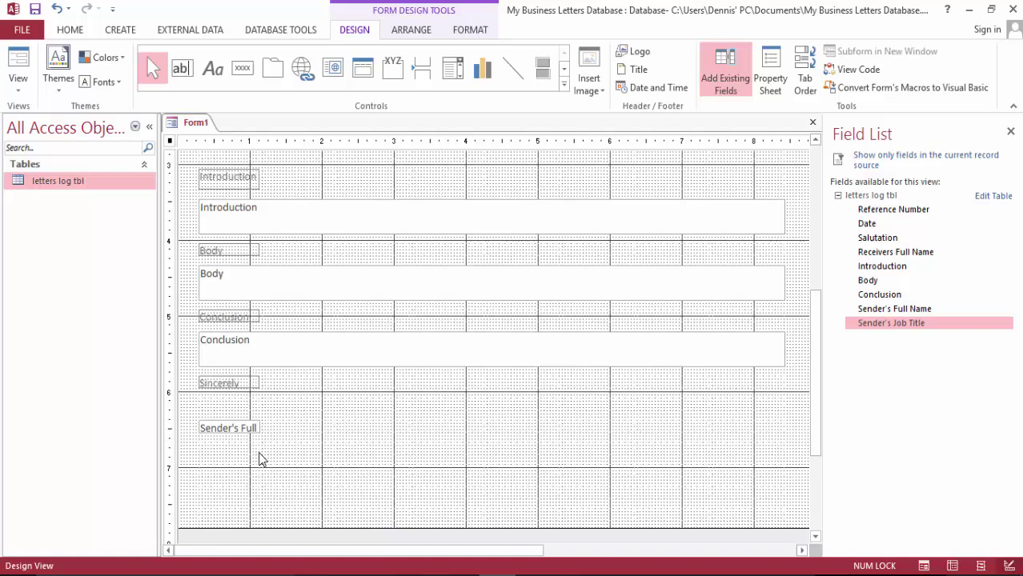
pyautogui.hotkey('ctrl', 'z')
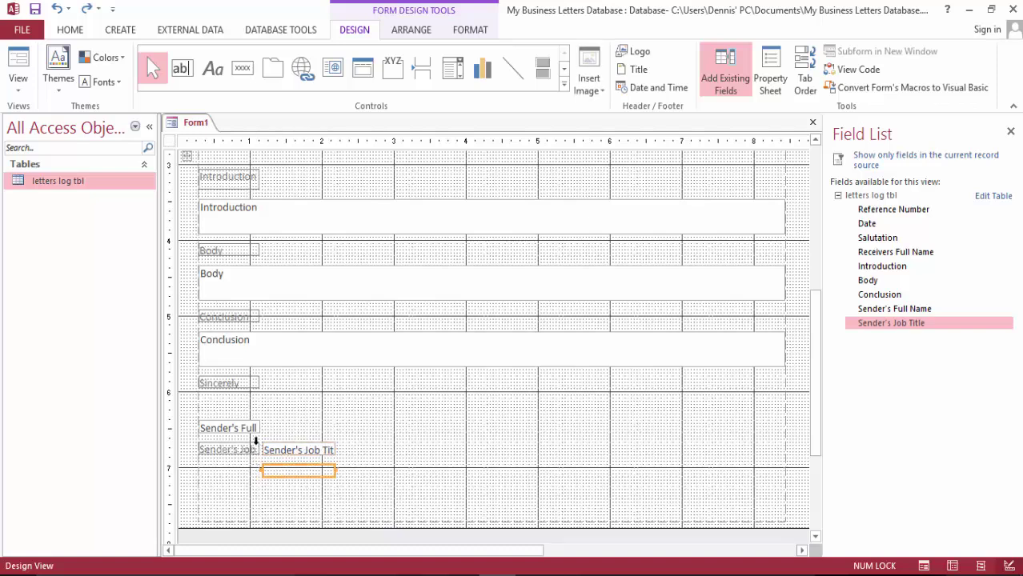
pyautogui.press('Delete')
pyautogui.hotkey('ctrl', 'z')
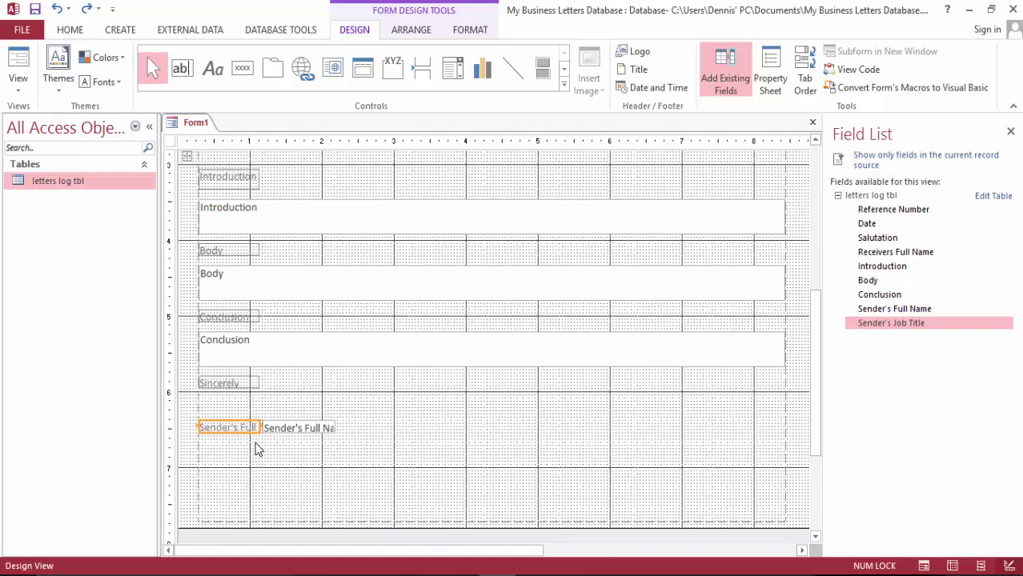
pyautogui.moveTo(902, 328); pyautogui.dragTo(232, 448)
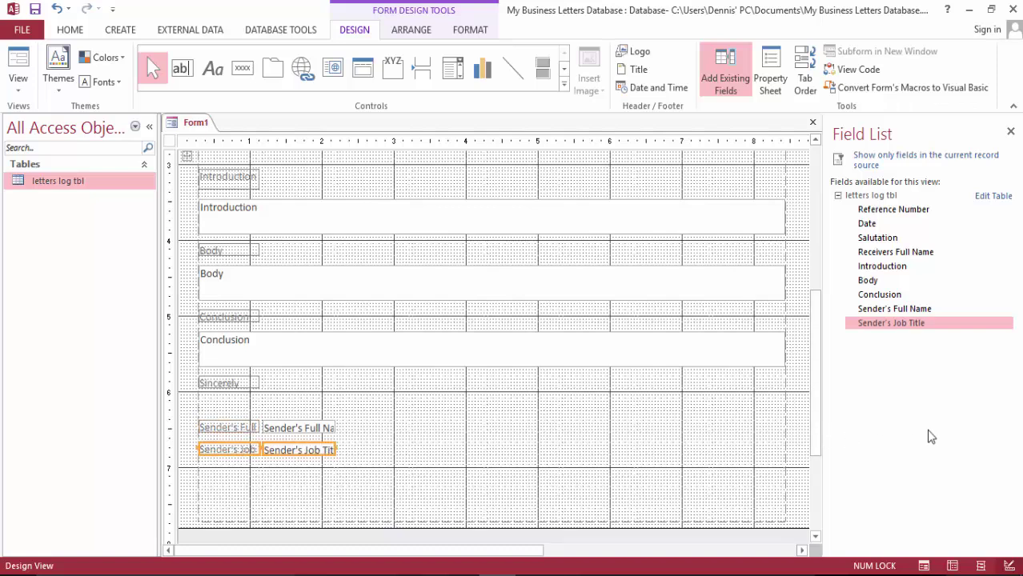
# Enter the caption 'Enclusure' in the empty cell below Sender's Job Title
pyautogui.scroll(-5, 366, 430)
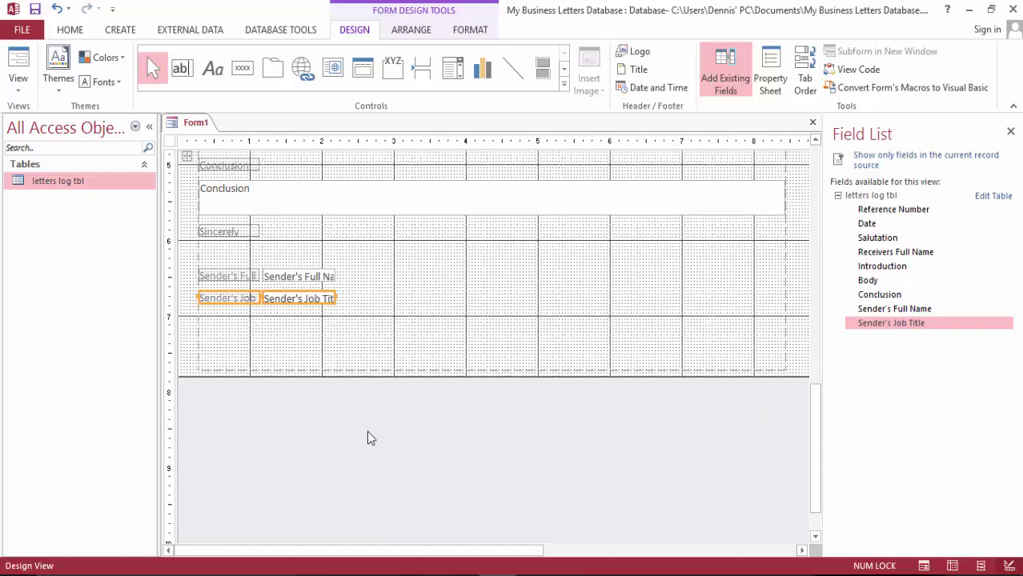
pyautogui.click(217, 320)
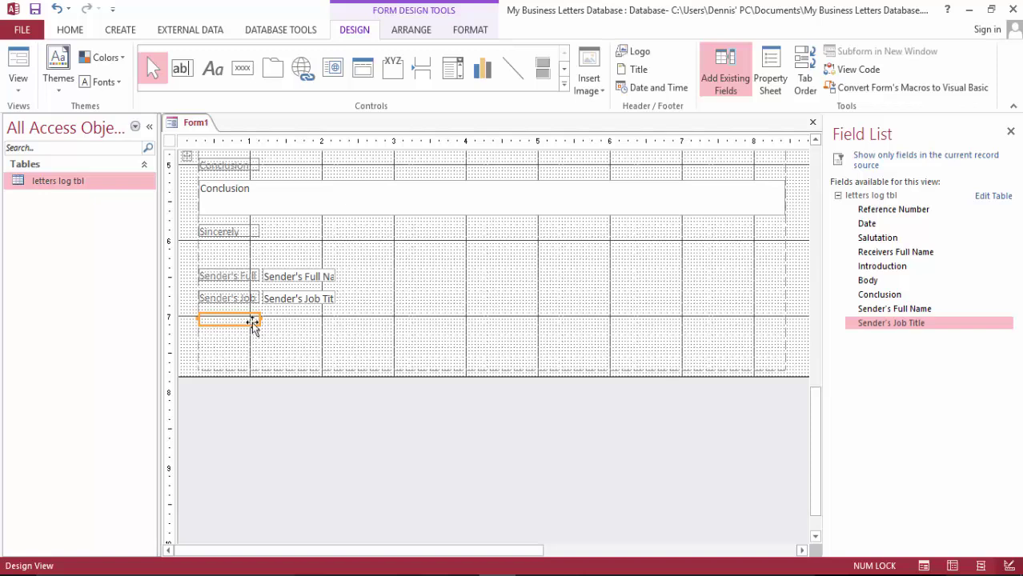
pyautogui.write('En')
pyautogui.write('clu')
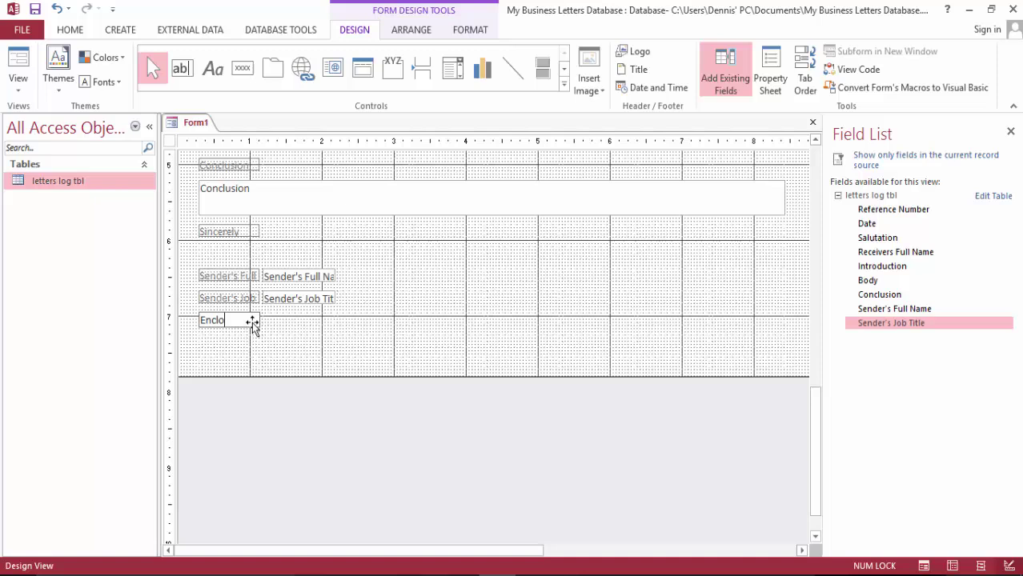
pyautogui.write('sure')
pyautogui.scroll(-1, 368, 347)
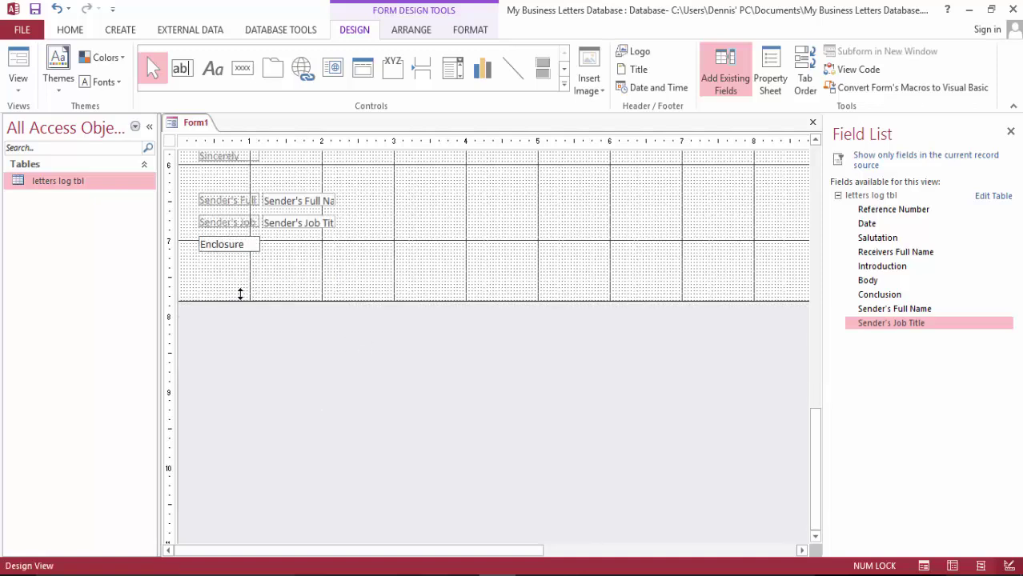
pyautogui.click(261, 266)
pyautogui.moveTo(262, 266); pyautogui.dragTo(228, 264)
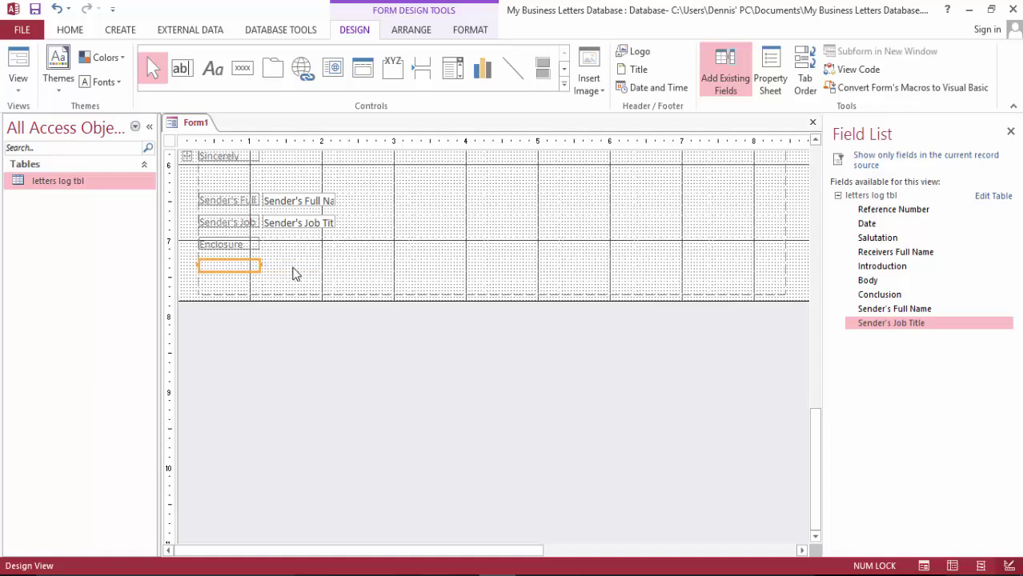
pyautogui.hotkey('ctrl', 'z')
pyautogui.scroll(1, 448, 281)
pyautogui.moveTo(299, 344); pyautogui.dragTo(372, 347)
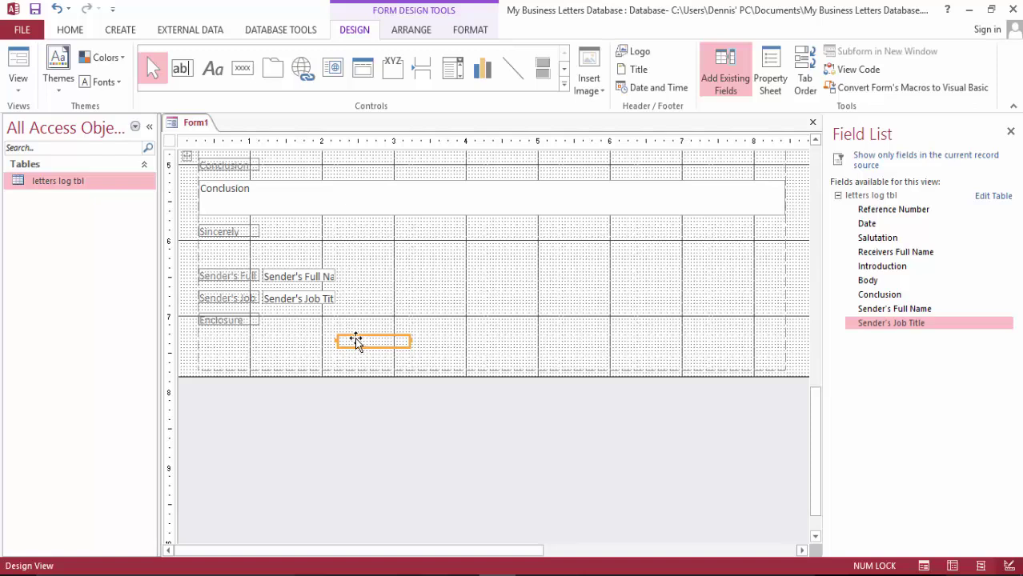
# Paste empty controls across five bottom-row cells and merge them into one wide cell
pyautogui.hotkey('ctrl', 'v')
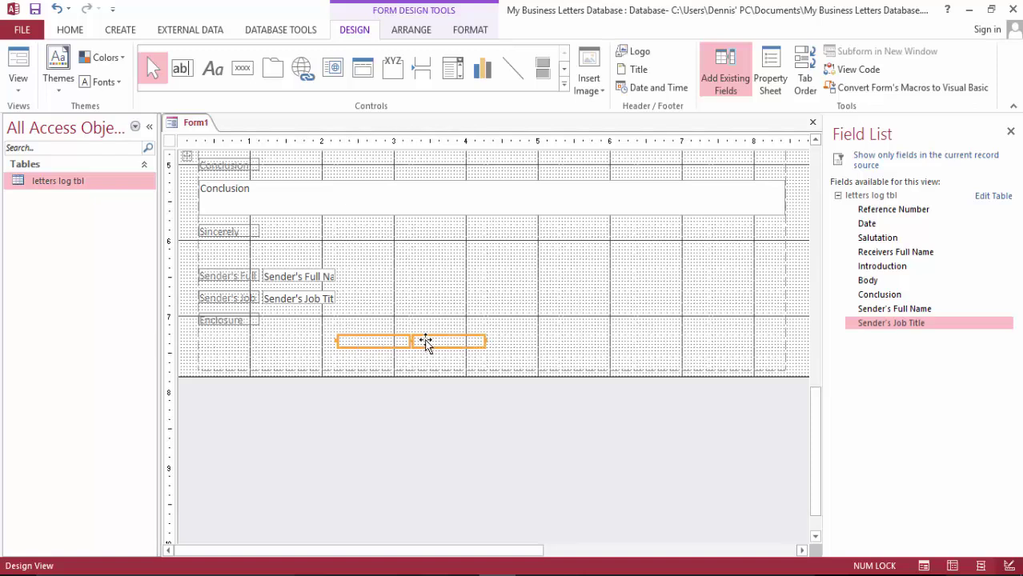
pyautogui.hotkey('ctrl', 'v')
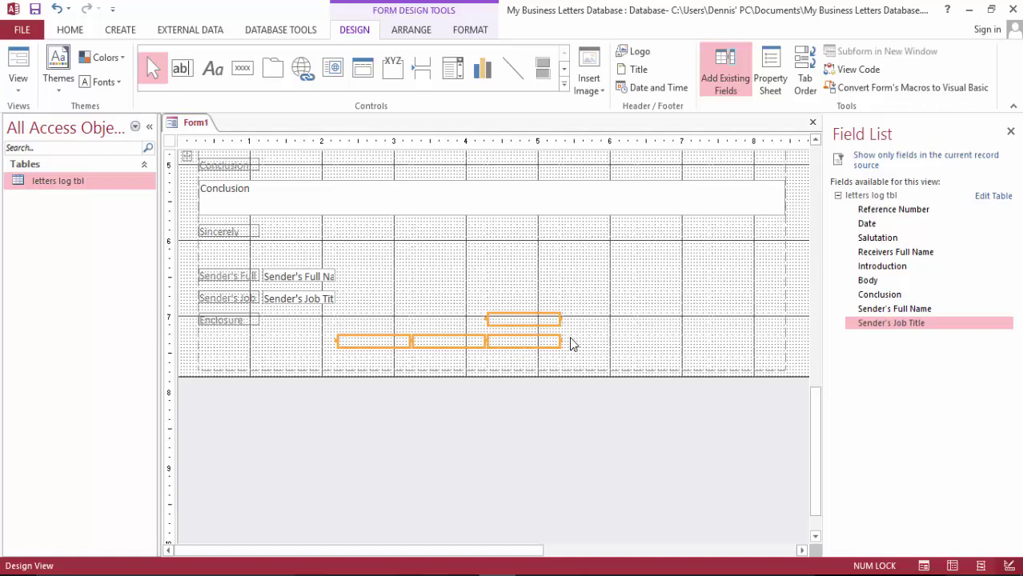
pyautogui.click(539, 487)
pyautogui.click(361, 350)
pyautogui.hotkey('ctrl', 'v')
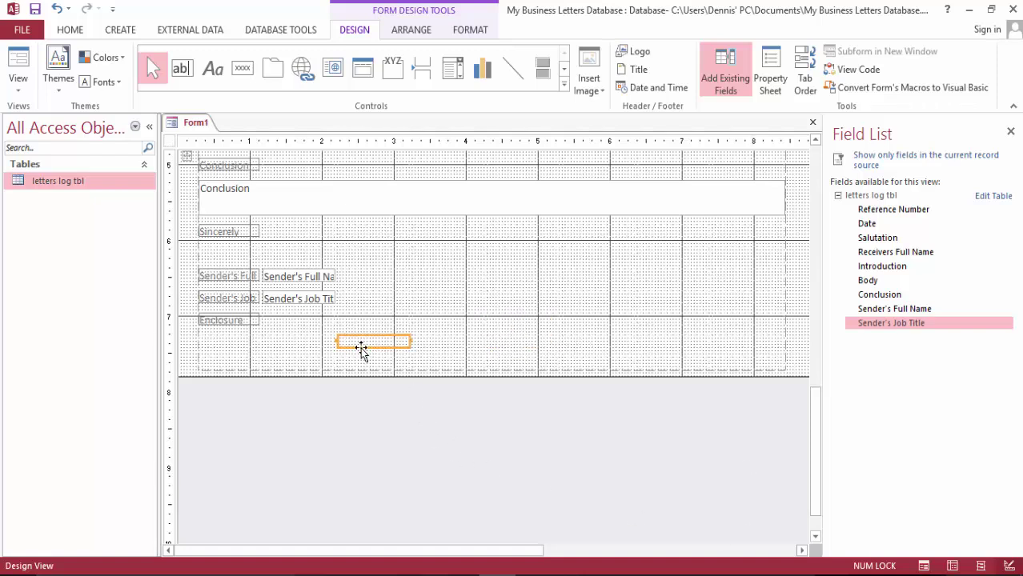
pyautogui.moveTo(372, 344); pyautogui.dragTo(370, 360)
pyautogui.hotkey('ctrl', 'v')
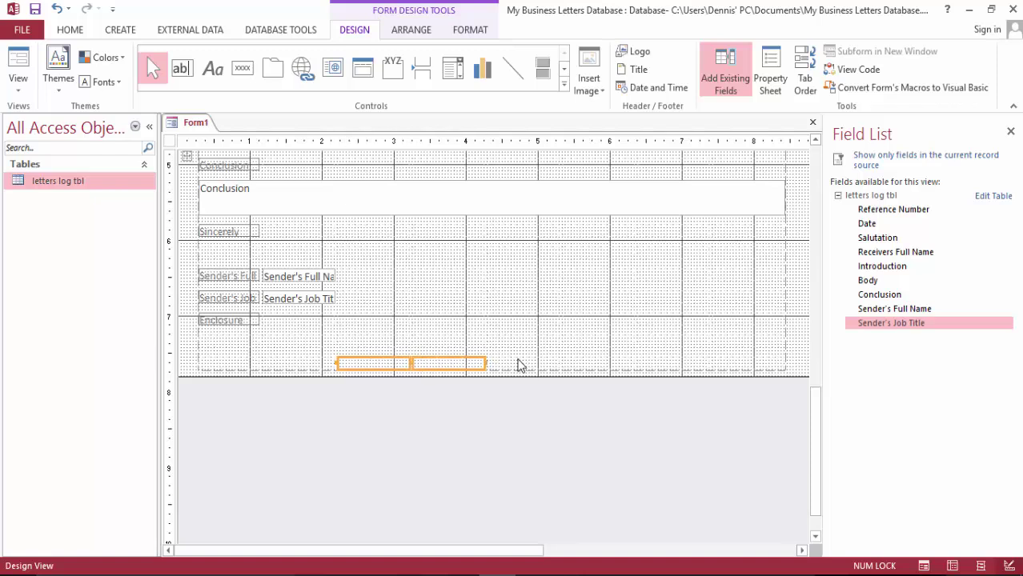
pyautogui.hotkey('ctrl', 'v')
pyautogui.hotkey('ctrl', 'v')
pyautogui.hotkey('ctrl', 'v')
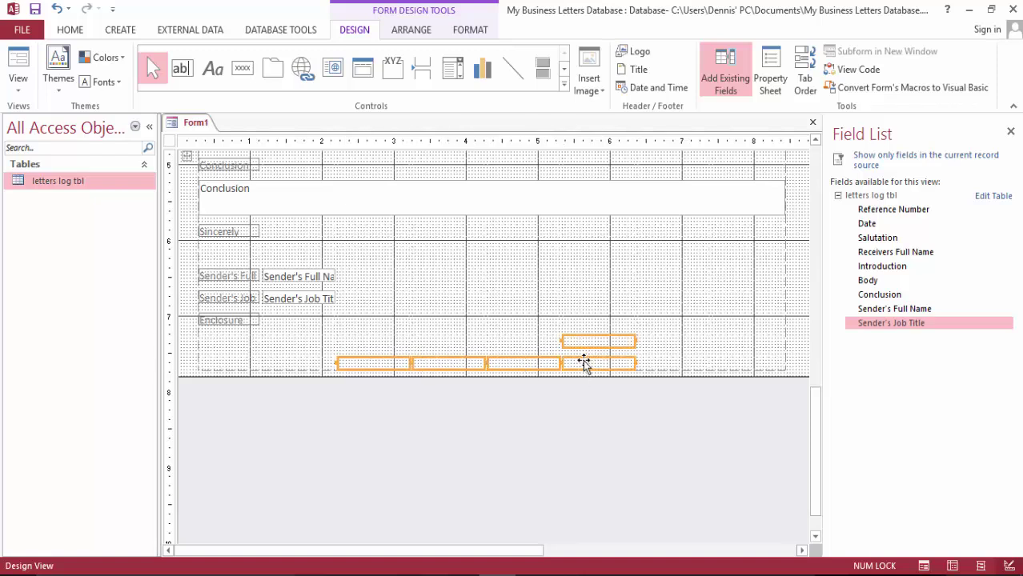
pyautogui.hotkey('ctrl', 'v')
pyautogui.click(623, 342)
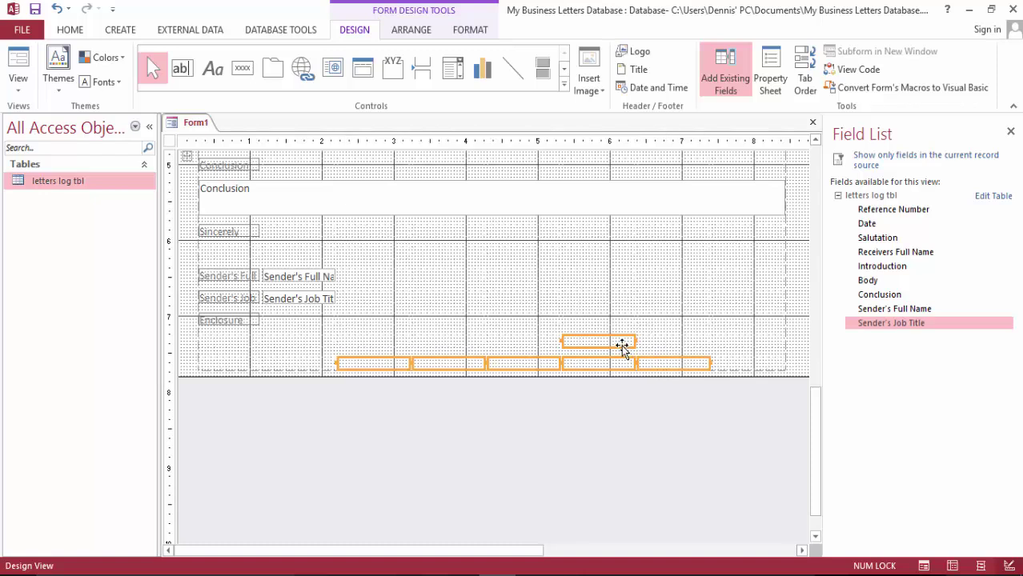
pyautogui.press('Delete')
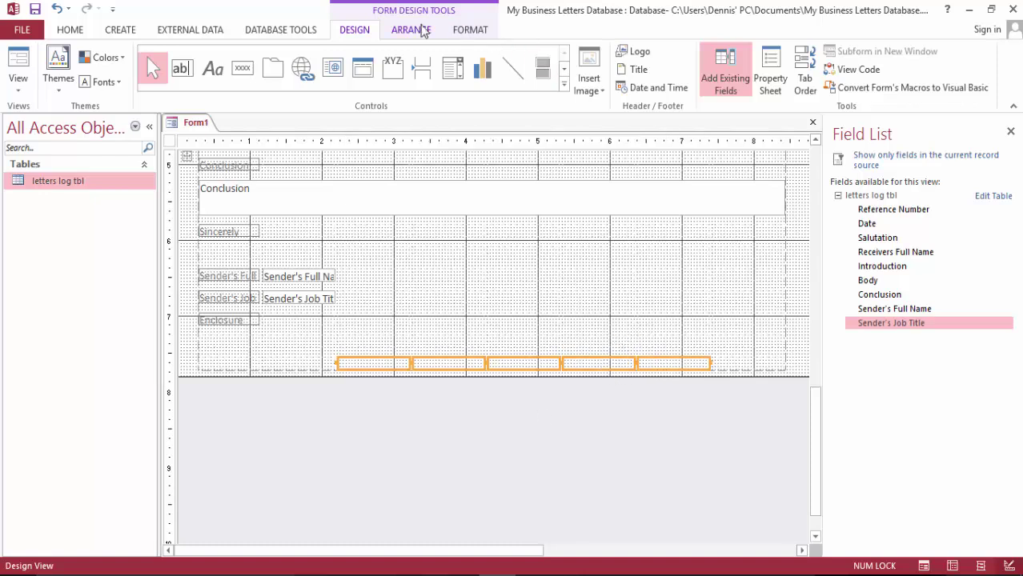
pyautogui.click(401, 30)
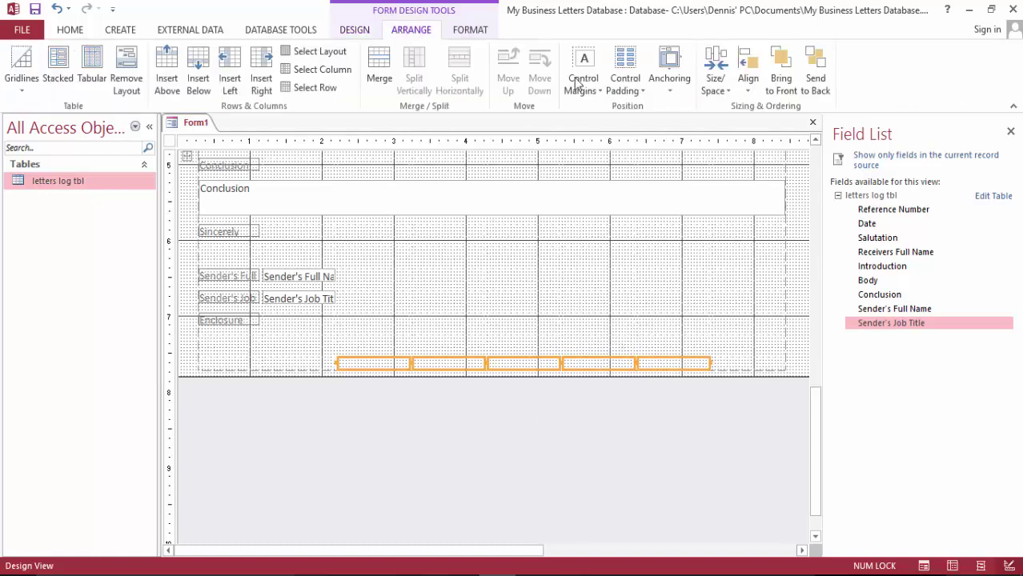
pyautogui.click(379, 74)
# Type the studio's street address and telephone number into the merged bottom cell
pyautogui.doubleClick(363, 362)
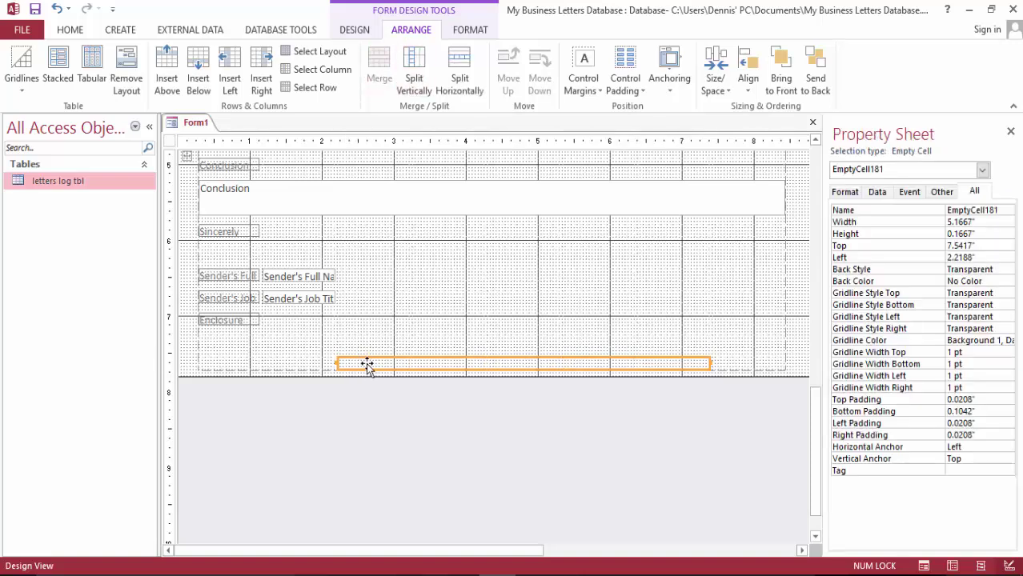
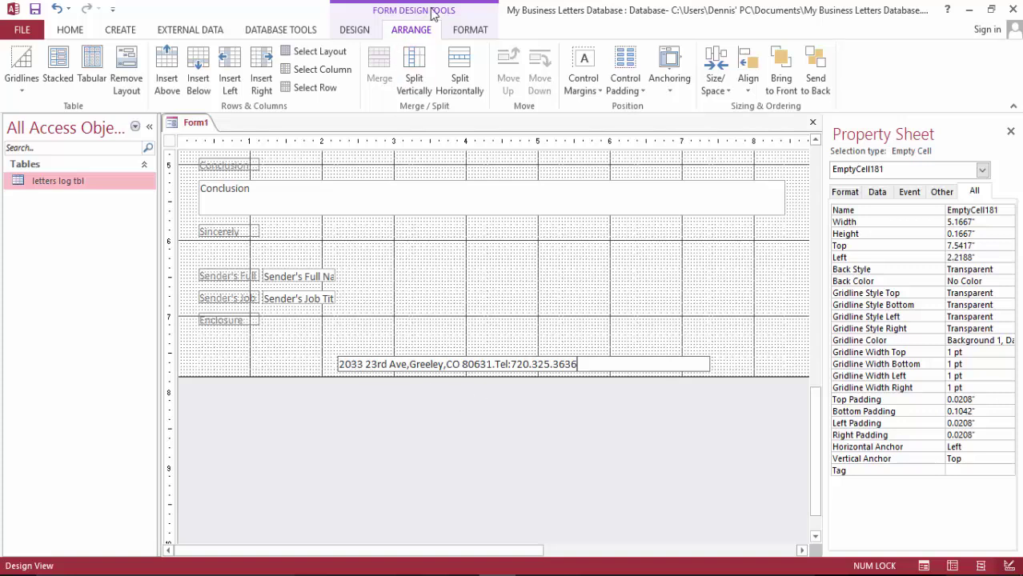
# Centre the address footer text within its cell
pyautogui.click(74, 30)
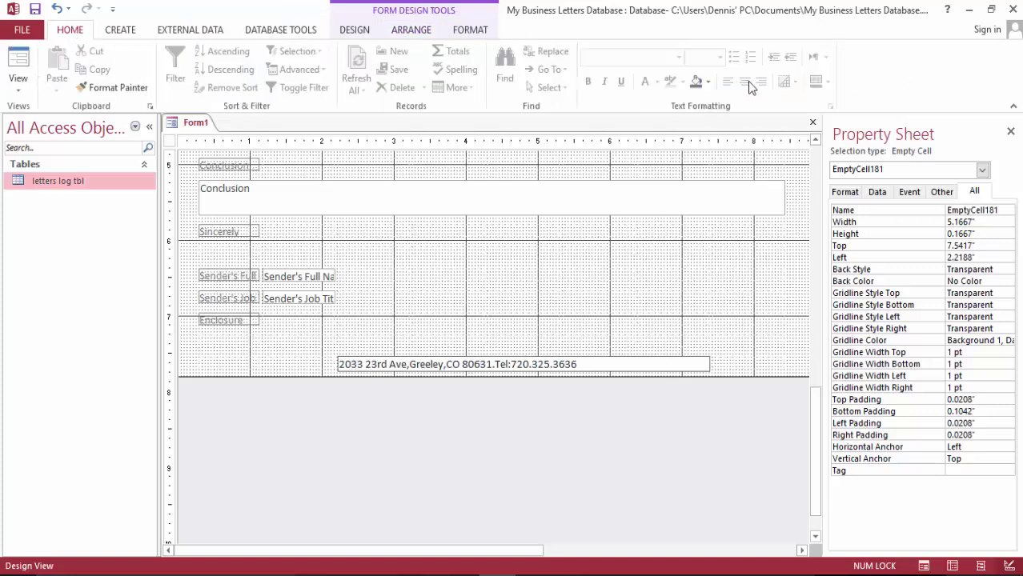
pyautogui.click(336, 364)
pyautogui.click(384, 453)
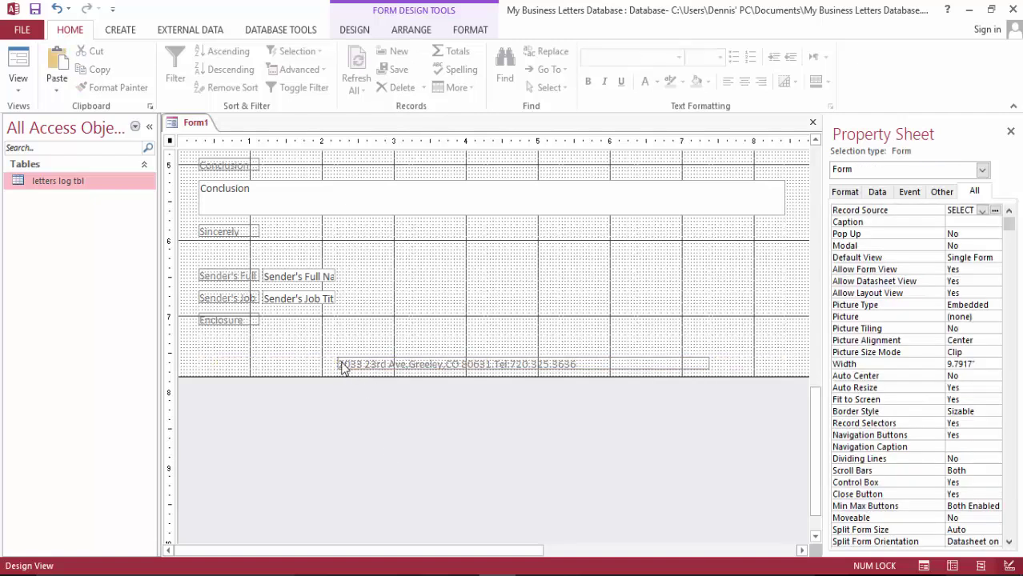
pyautogui.click(348, 365)
pyautogui.click(744, 83)
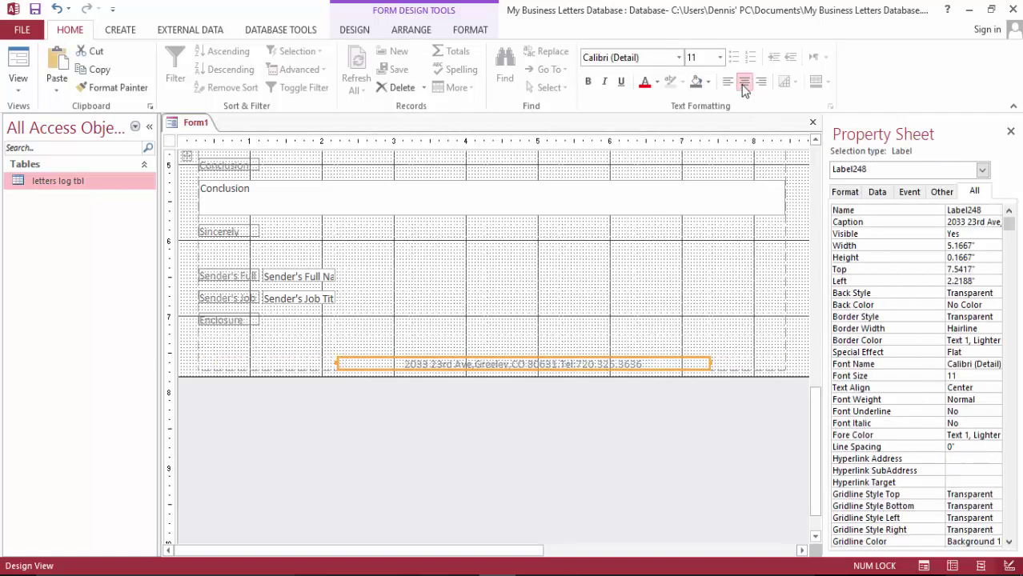
pyautogui.click(665, 456)
pyautogui.scroll(10, 541, 345)
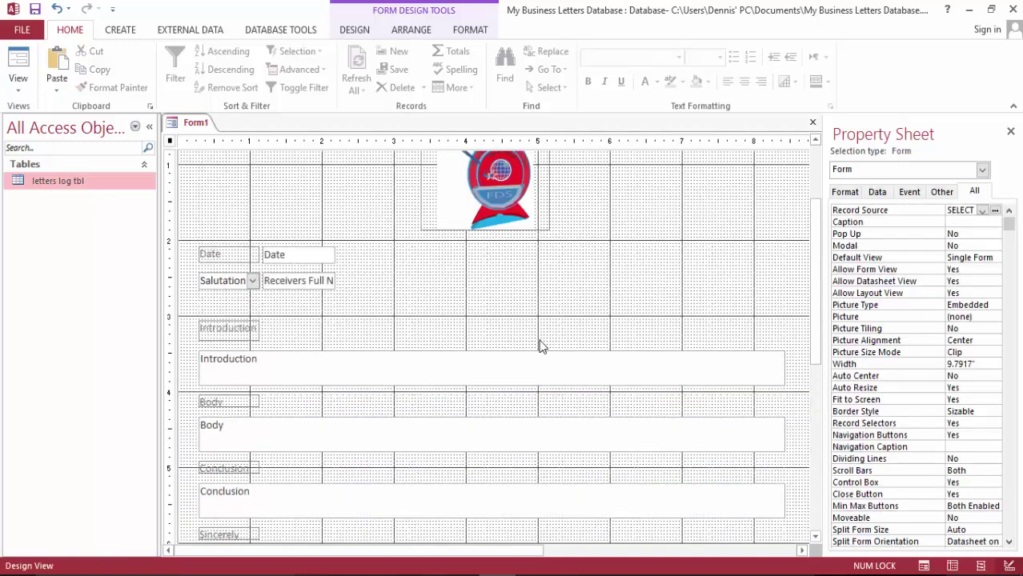
# Check the letter in Form View, return to Layout View, and shift Sender's Full Name one column right
pyautogui.click(23, 64)
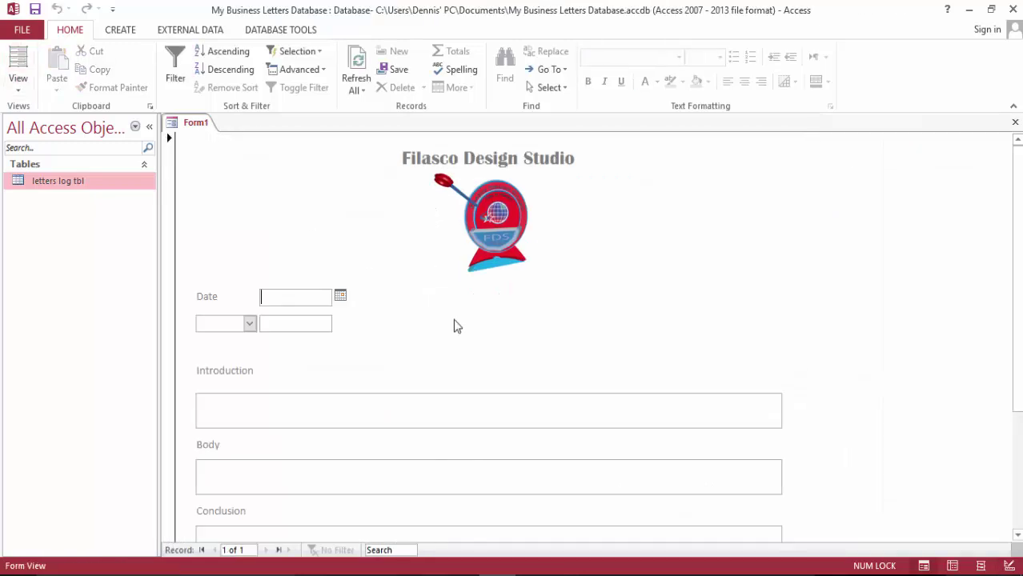
pyautogui.scroll(-5, 634, 258)
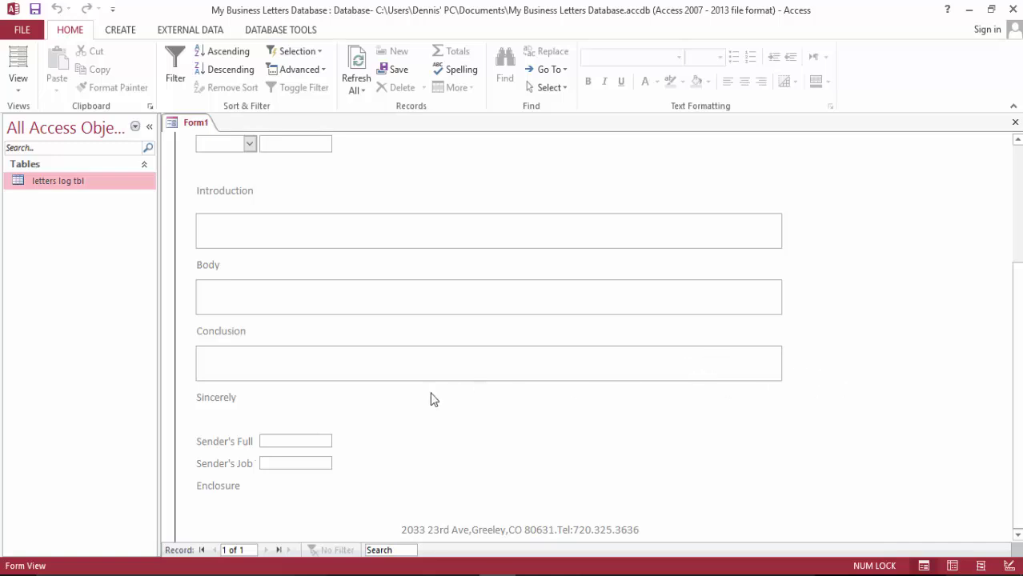
pyautogui.click(17, 60)
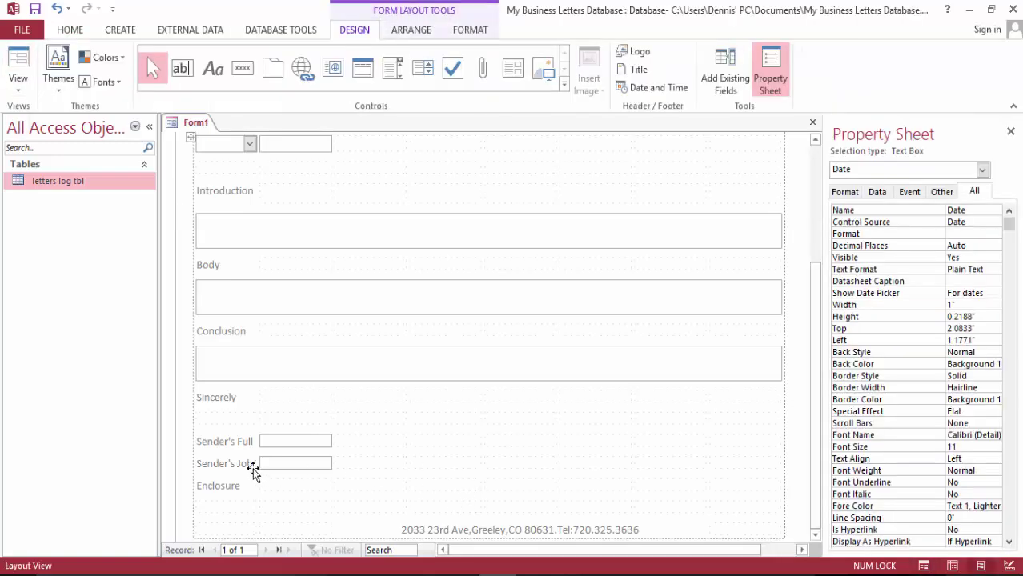
pyautogui.click(237, 439)
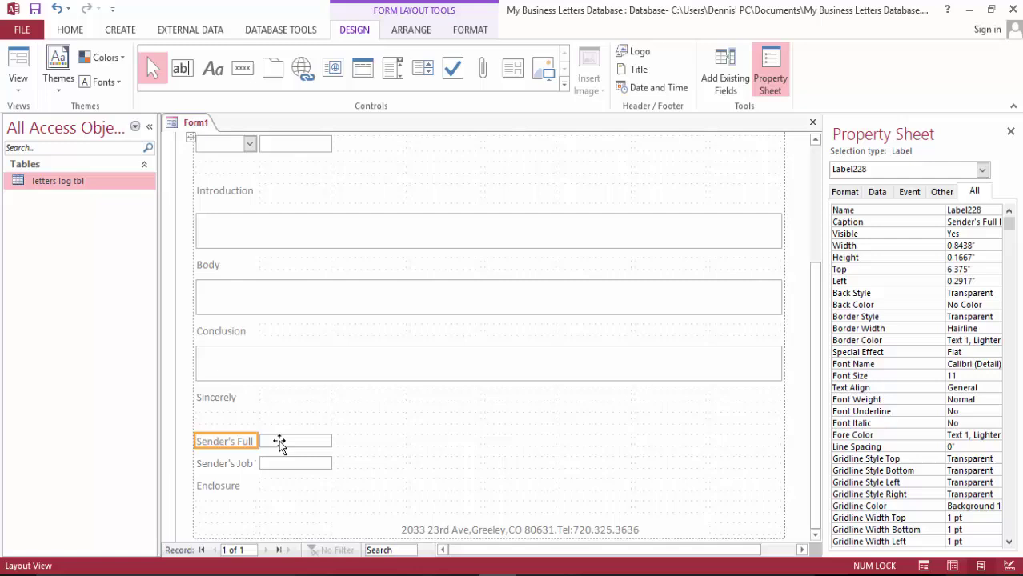
pyautogui.moveTo(287, 443); pyautogui.dragTo(357, 447)
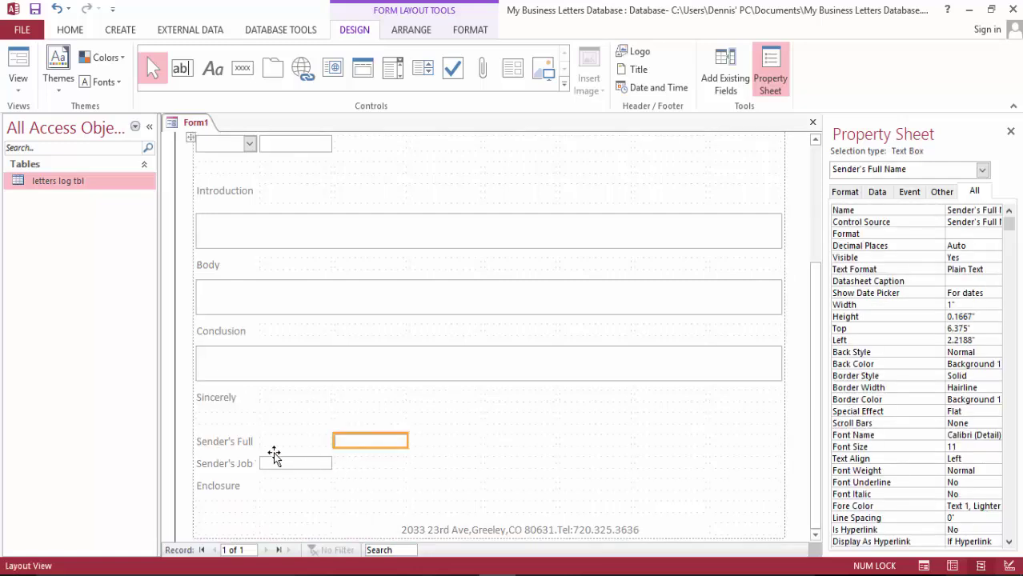
# Merge the Sender's Full Name label with the empty cell beside it
pyautogui.click(239, 442)
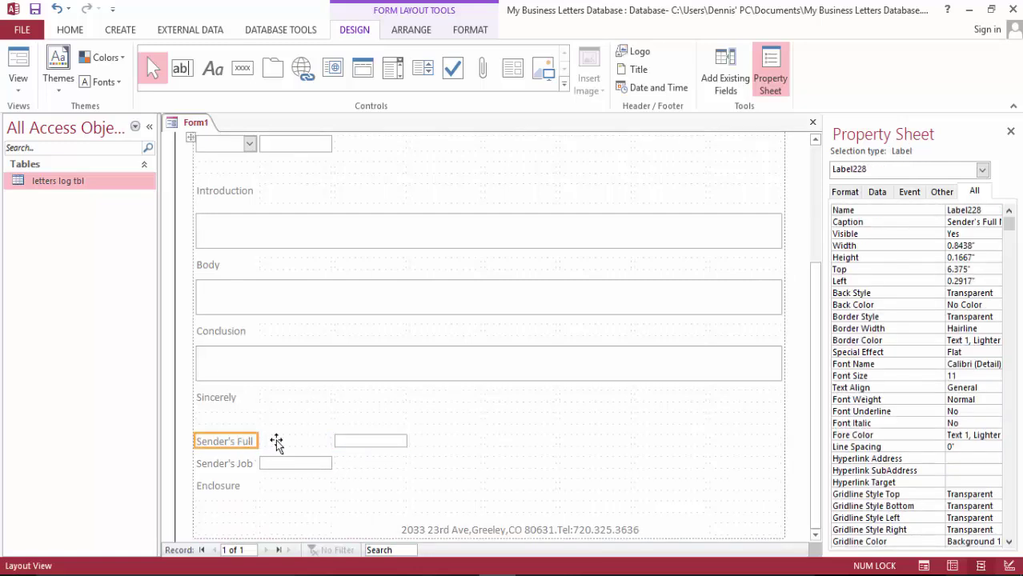
pyautogui.keyDown('shift'); pyautogui.click(278, 443); pyautogui.keyUp('shift')
pyautogui.click(410, 32)
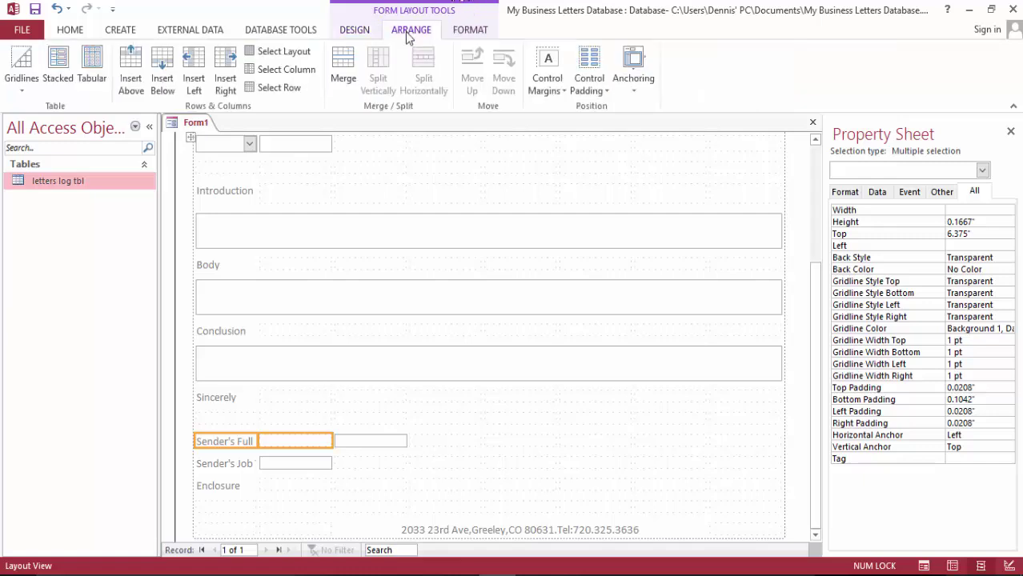
pyautogui.click(352, 70)
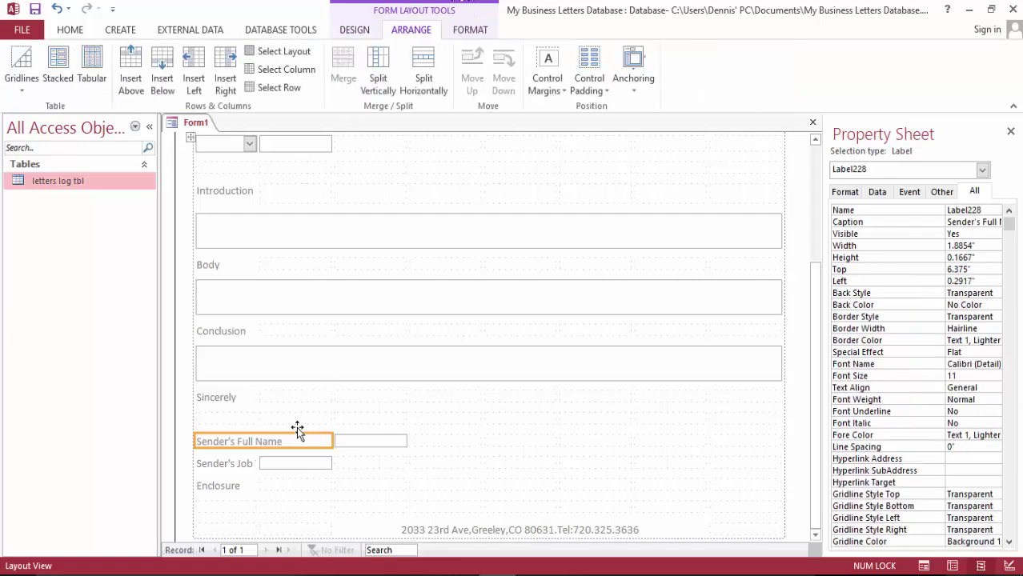
pyautogui.click(425, 72)
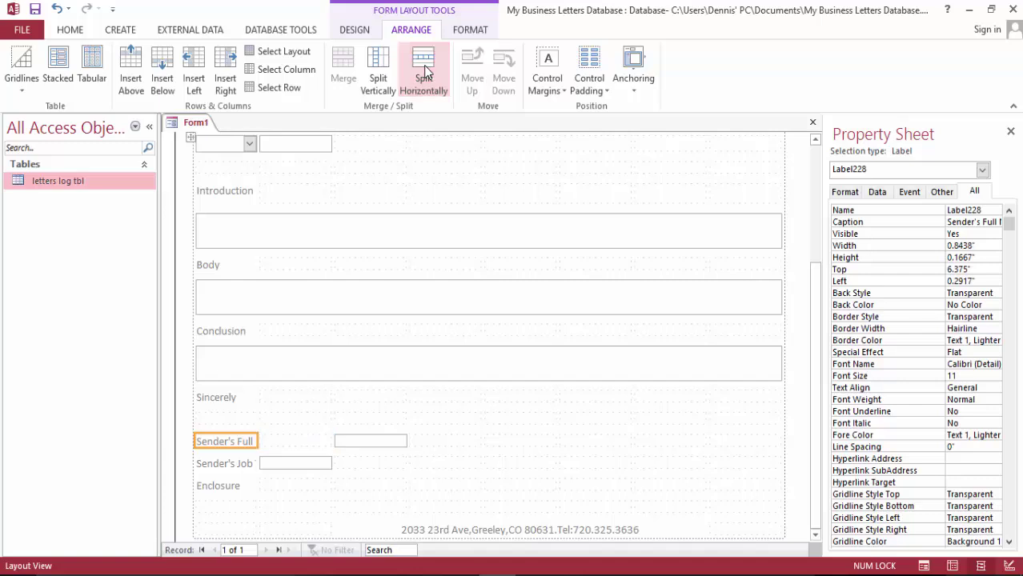
pyautogui.hotkey('ctrl', 'z')
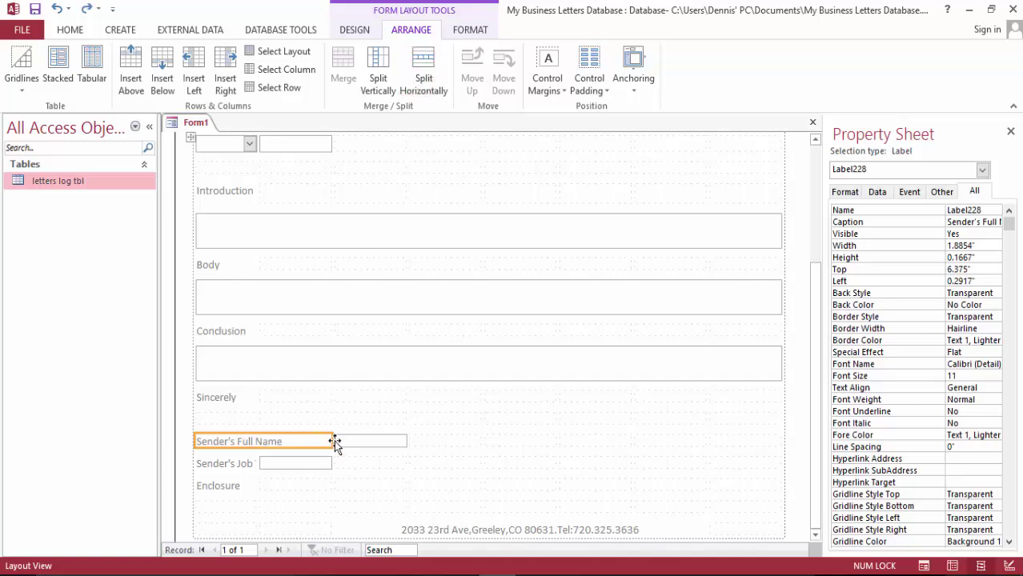
pyautogui.moveTo(330, 441); pyautogui.dragTo(315, 441)
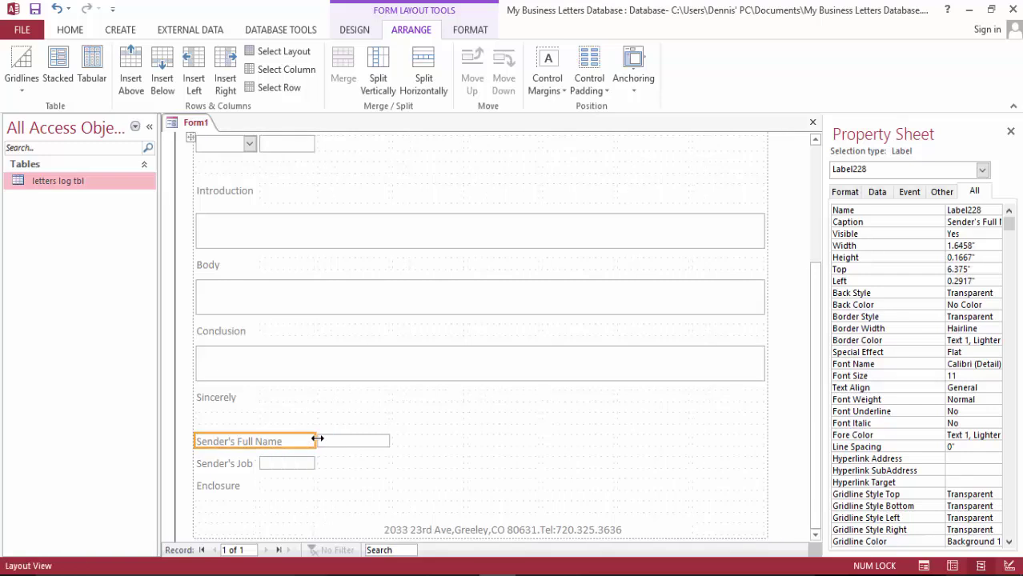
pyautogui.hotkey('ctrl', 'z')
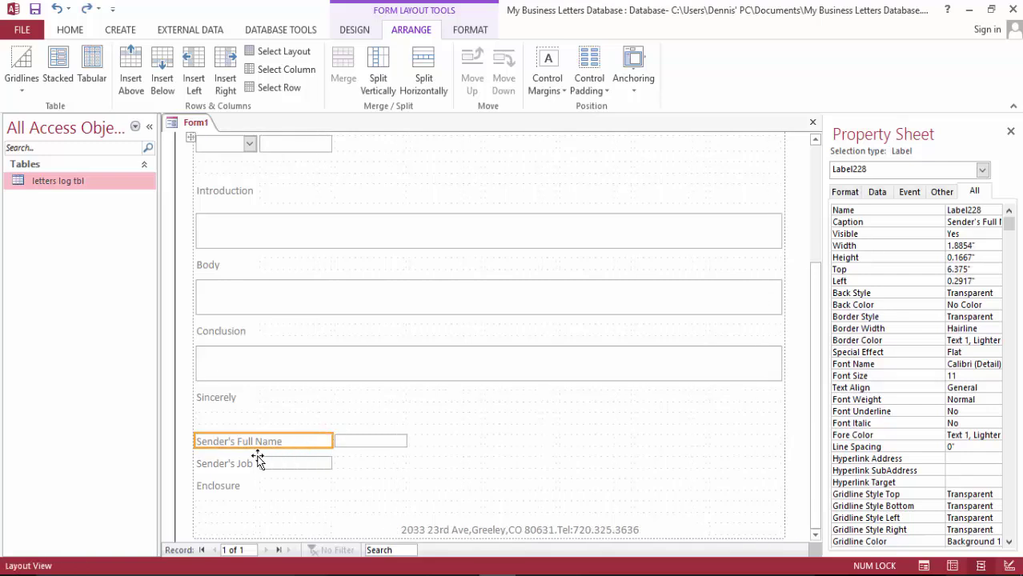
# Merge the Sender's Job Title label with its adjacent empty cell
pyautogui.click(237, 466)
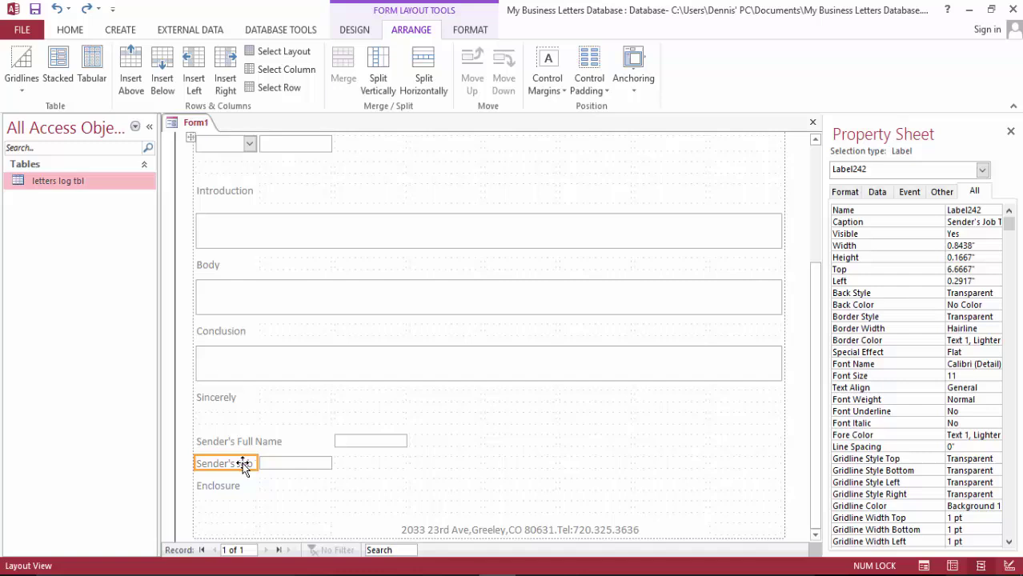
pyautogui.click(274, 466)
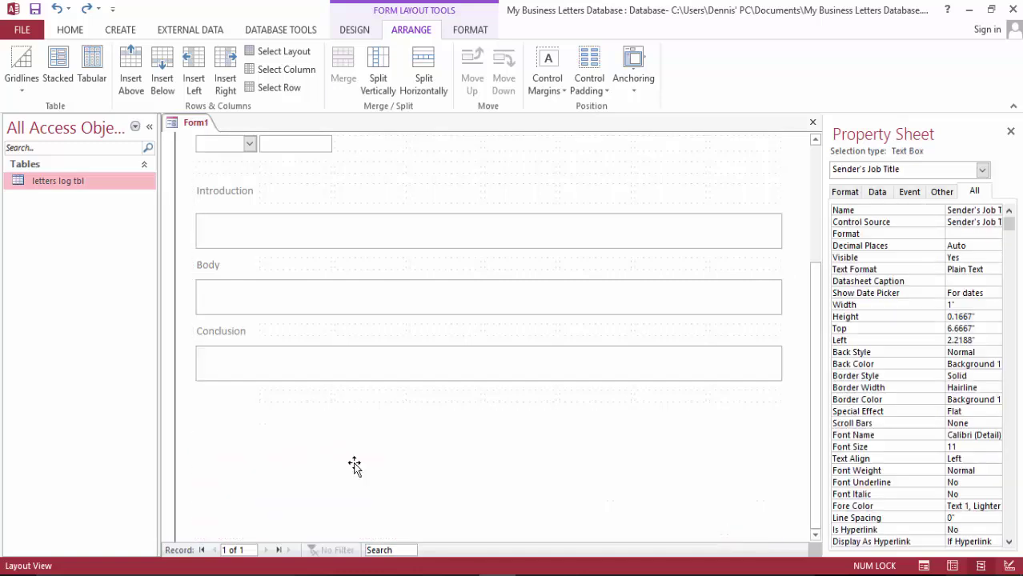
pyautogui.keyDown('ctrl'); pyautogui.click(265, 469); pyautogui.keyUp('ctrl')
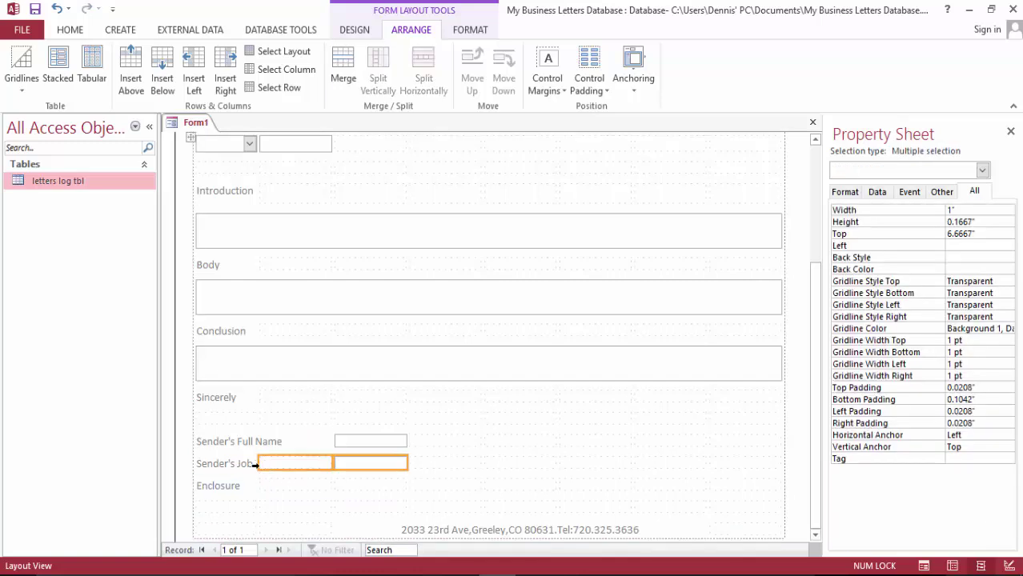
pyautogui.click(316, 481)
pyautogui.click(265, 466)
pyautogui.keyDown('ctrl'); pyautogui.click(240, 463); pyautogui.keyUp('ctrl')
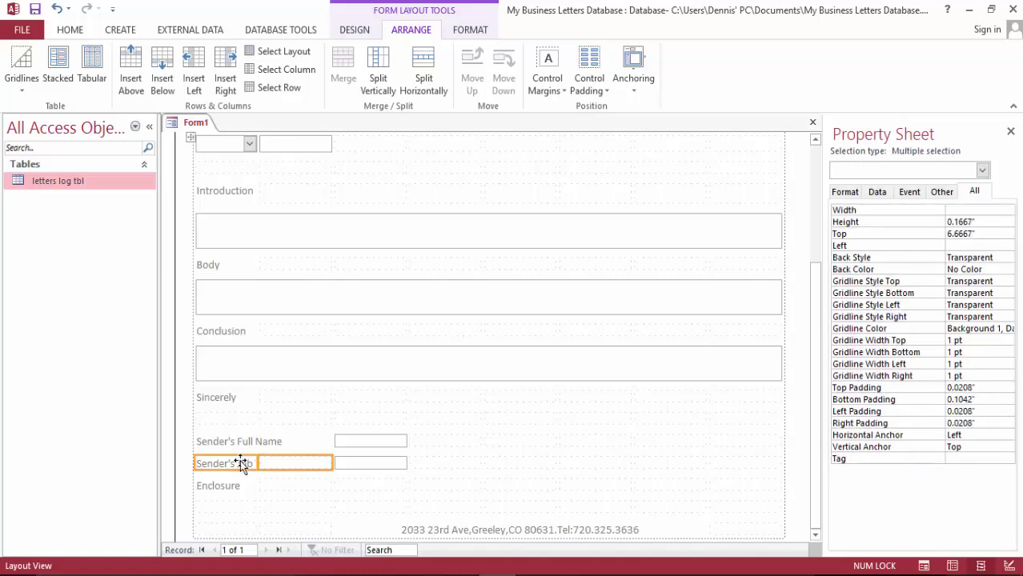
pyautogui.click(356, 74)
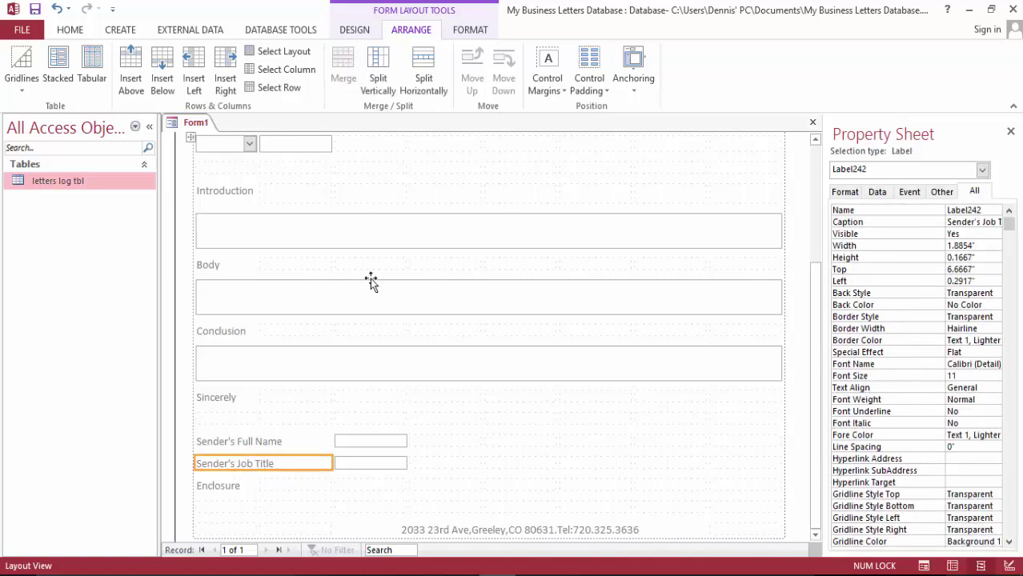
# Narrow the sender label column slightly, to about 1.60 inches
pyautogui.click(296, 440)
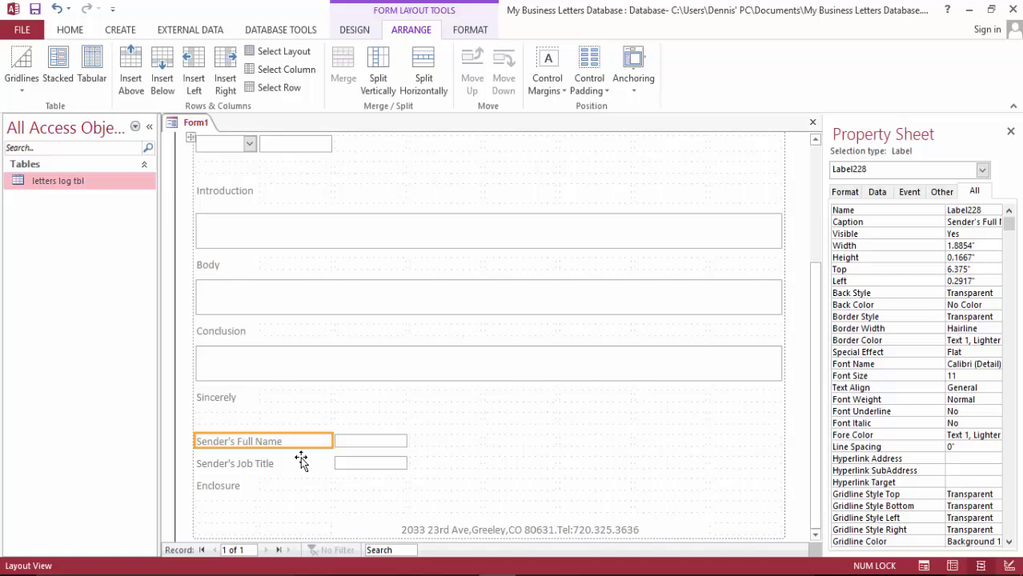
pyautogui.click(300, 466)
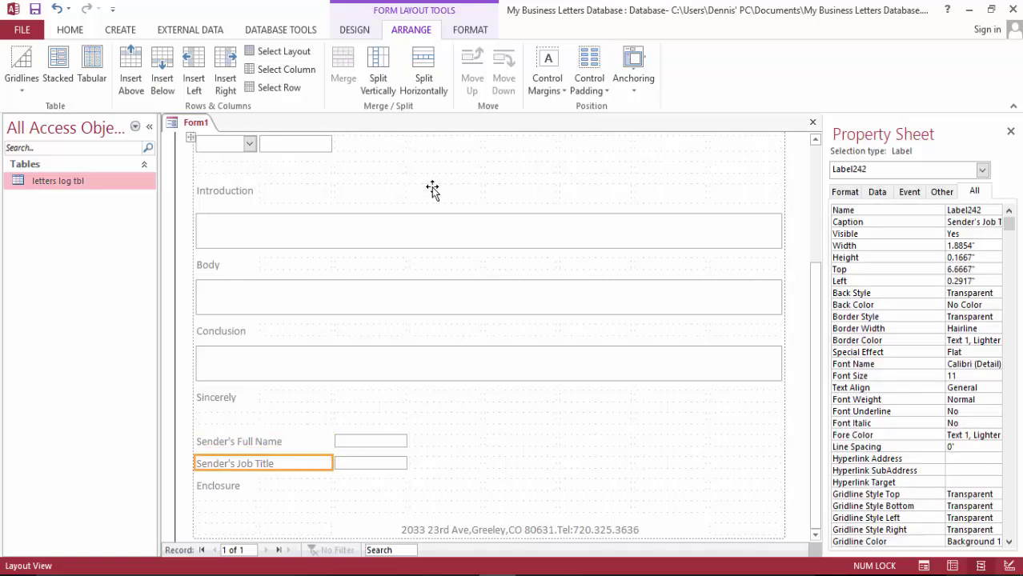
pyautogui.scroll(3, 431, 189)
pyautogui.scroll(-3, 364, 320)
pyautogui.moveTo(329, 465); pyautogui.dragTo(312, 464)
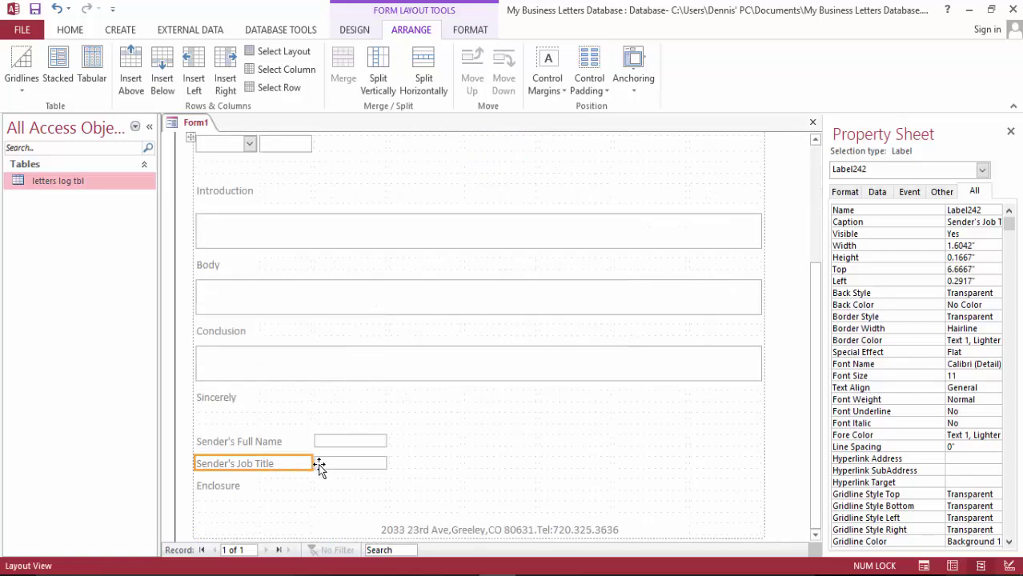
pyautogui.scroll(2, 426, 246)
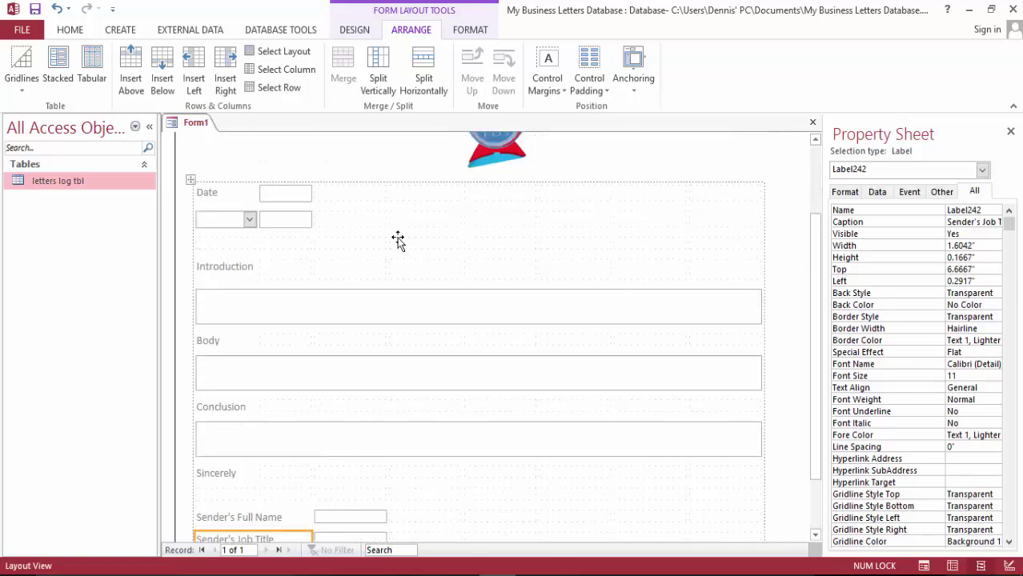
# Split the empty cell beside Date and merge one half into the Date box
pyautogui.click(302, 196)
pyautogui.click(334, 196)
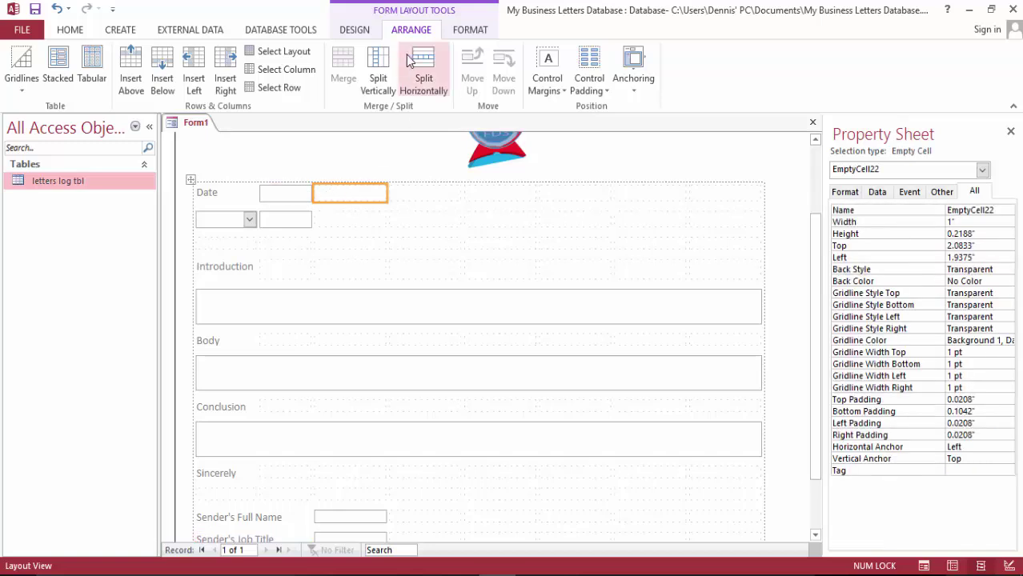
pyautogui.click(439, 78)
pyautogui.keyDown('ctrl'); pyautogui.click(299, 195); pyautogui.keyUp('ctrl')
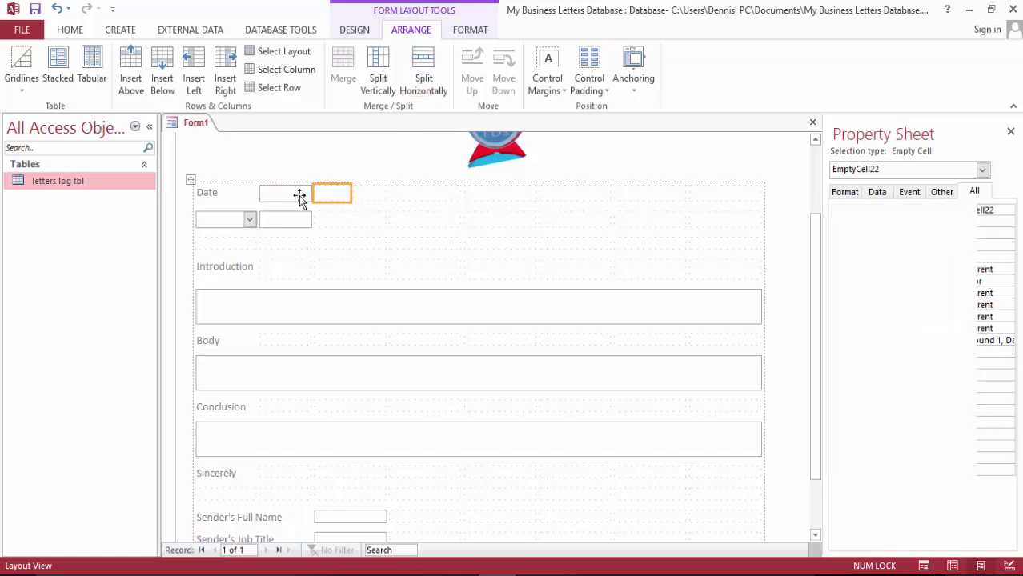
pyautogui.click(344, 64)
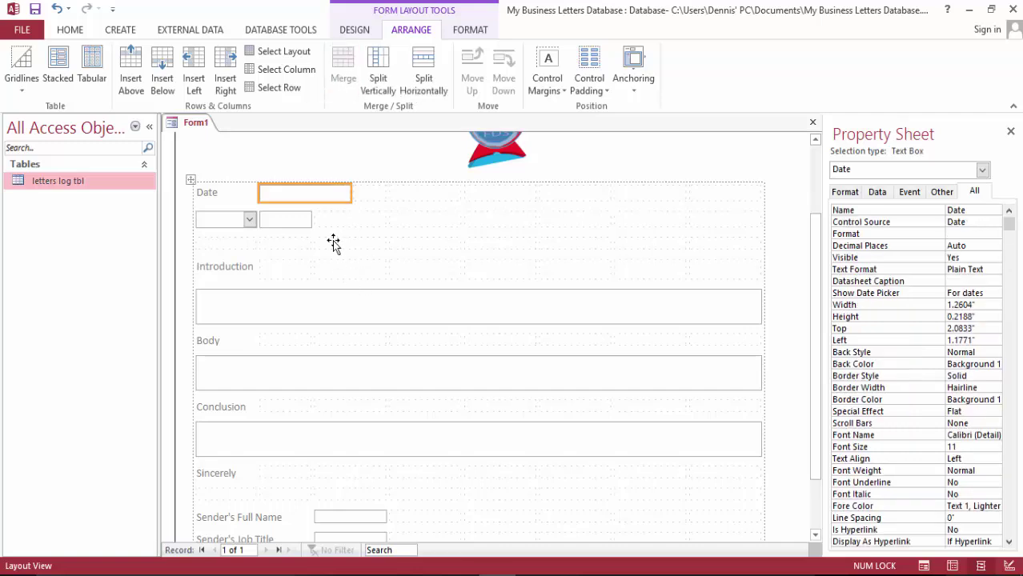
# Split the empty cell beside the receiver name box and merge it in, widening it to about 1.26 inches
pyautogui.click(294, 223)
pyautogui.keyDown('ctrl'); pyautogui.click(337, 220); pyautogui.keyUp('ctrl')
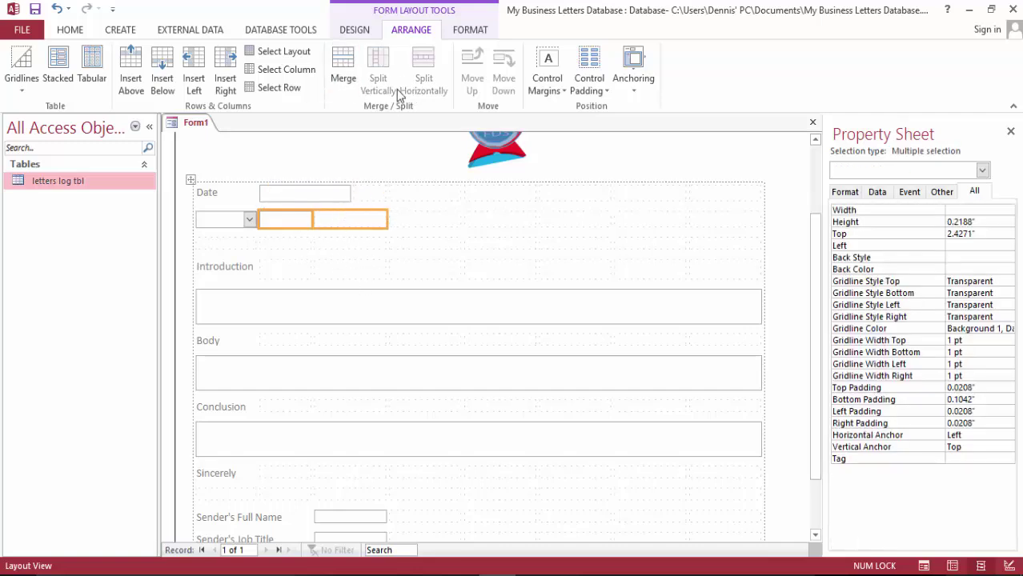
pyautogui.click(349, 220)
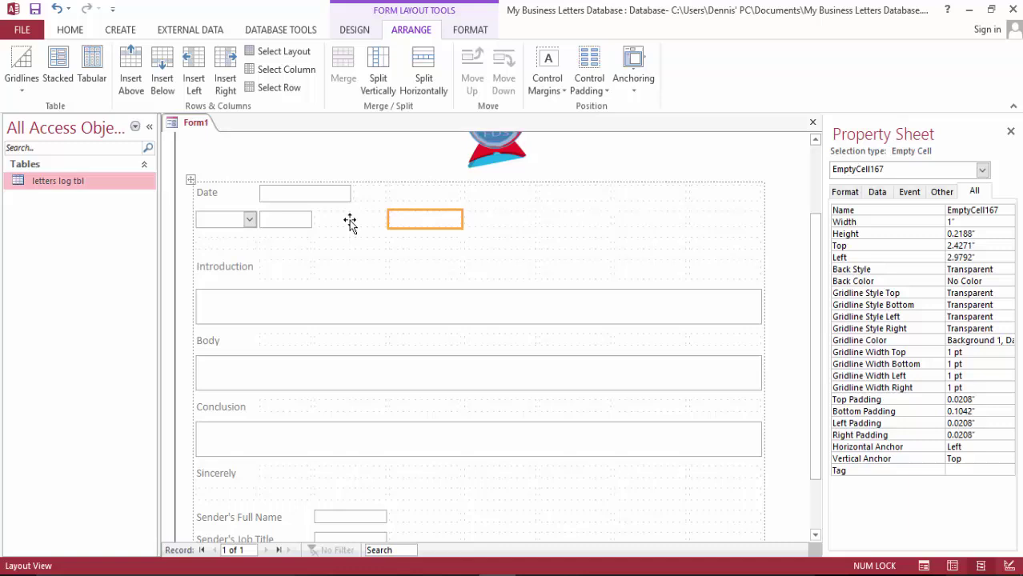
pyautogui.click(423, 71)
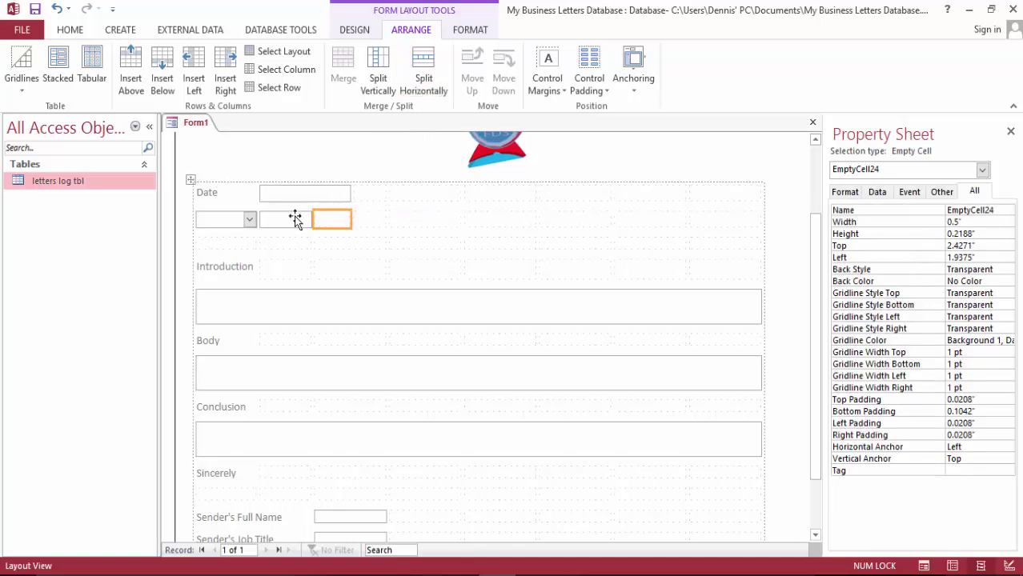
pyautogui.keyDown('ctrl'); pyautogui.click(297, 219); pyautogui.keyUp('ctrl')
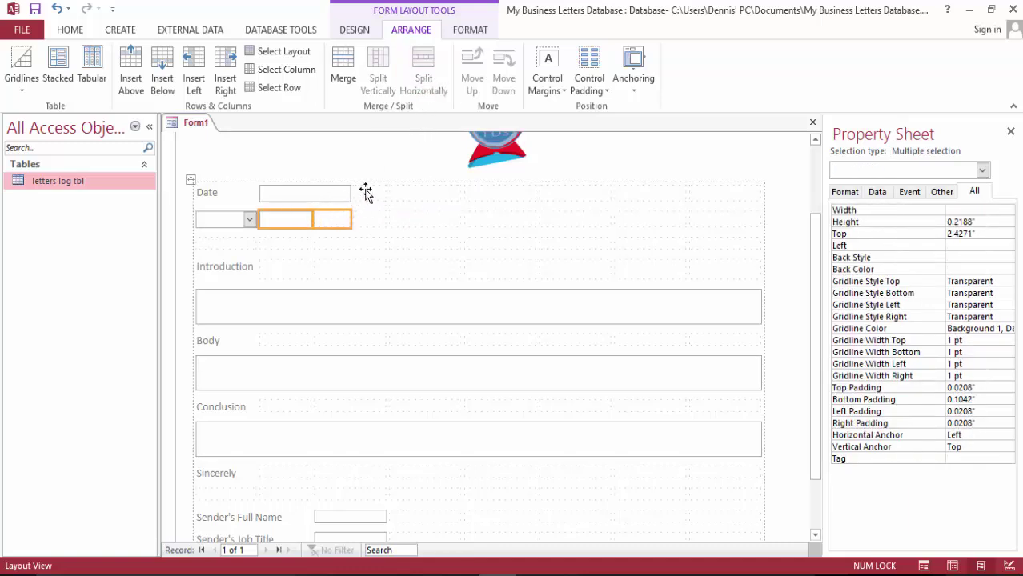
pyautogui.click(343, 74)
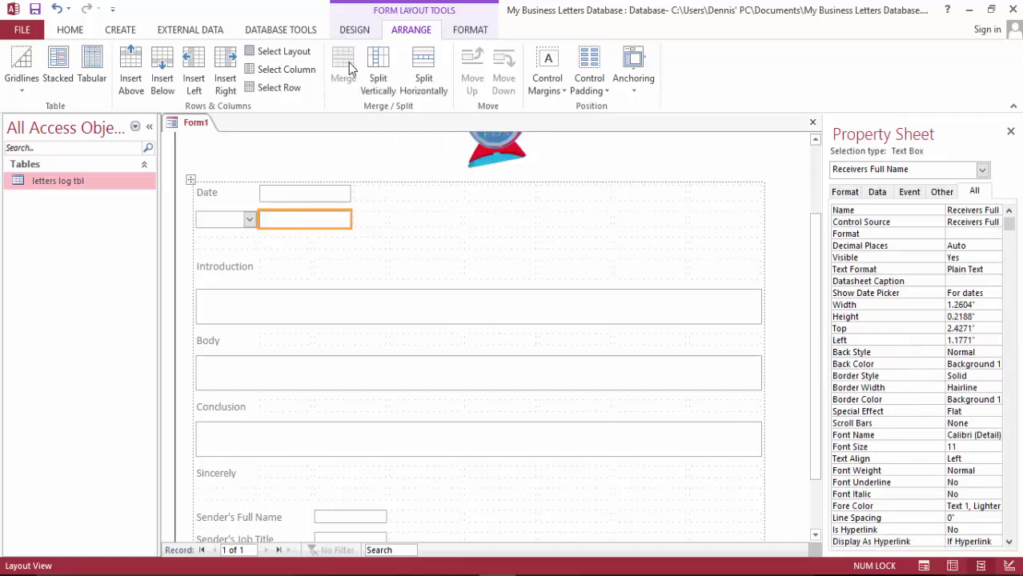
# Close the Property Sheet and reselect the receiver name box
pyautogui.click(223, 220)
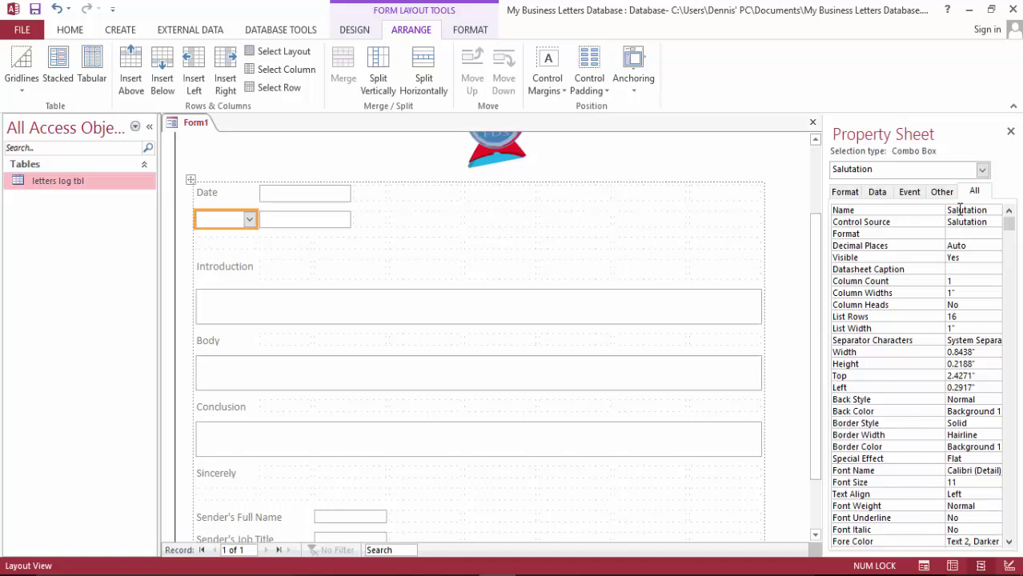
pyautogui.click(1010, 132)
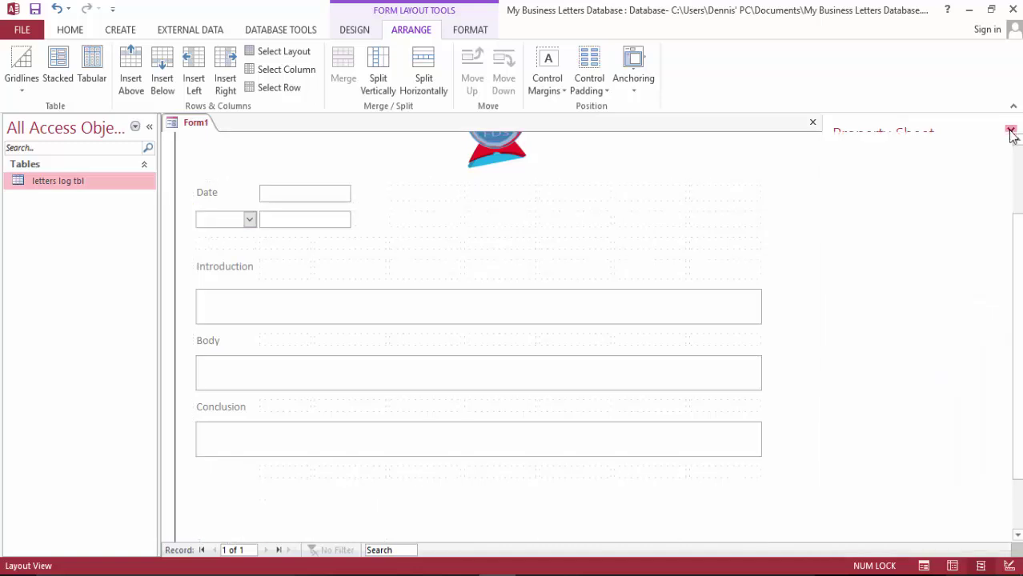
pyautogui.click(295, 224)
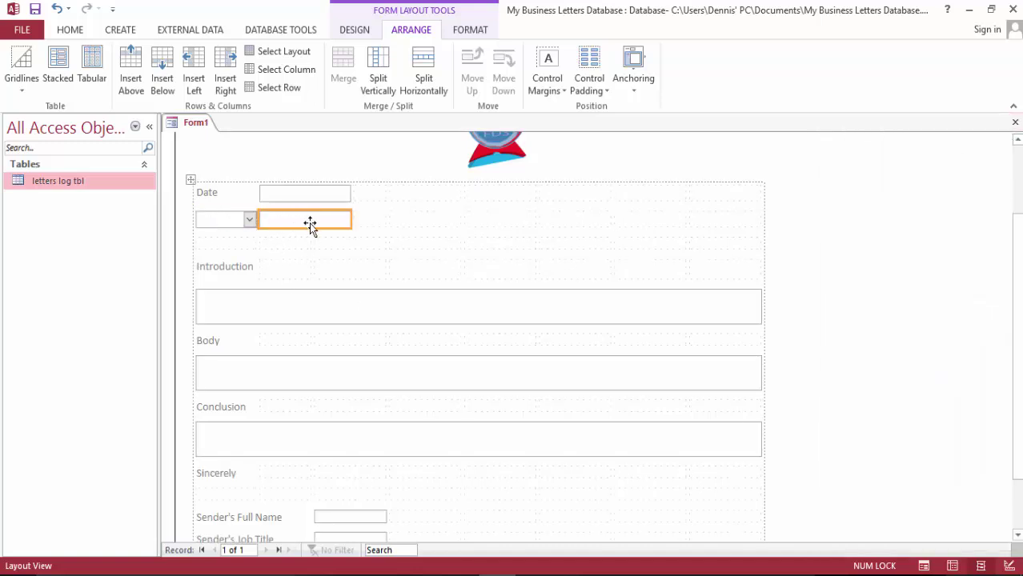
pyautogui.scroll(-2, 313, 231)
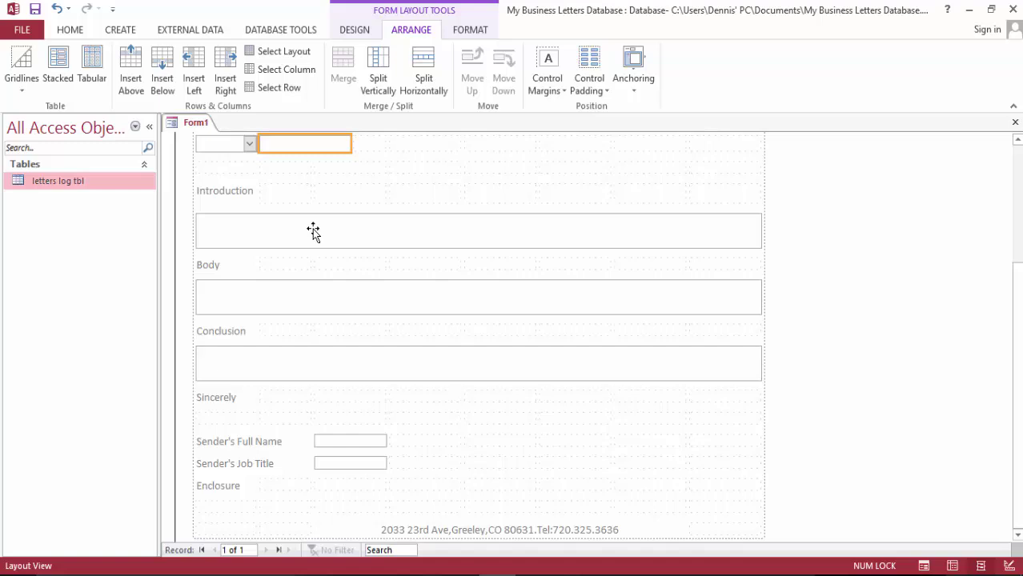
pyautogui.scroll(5, 327, 230)
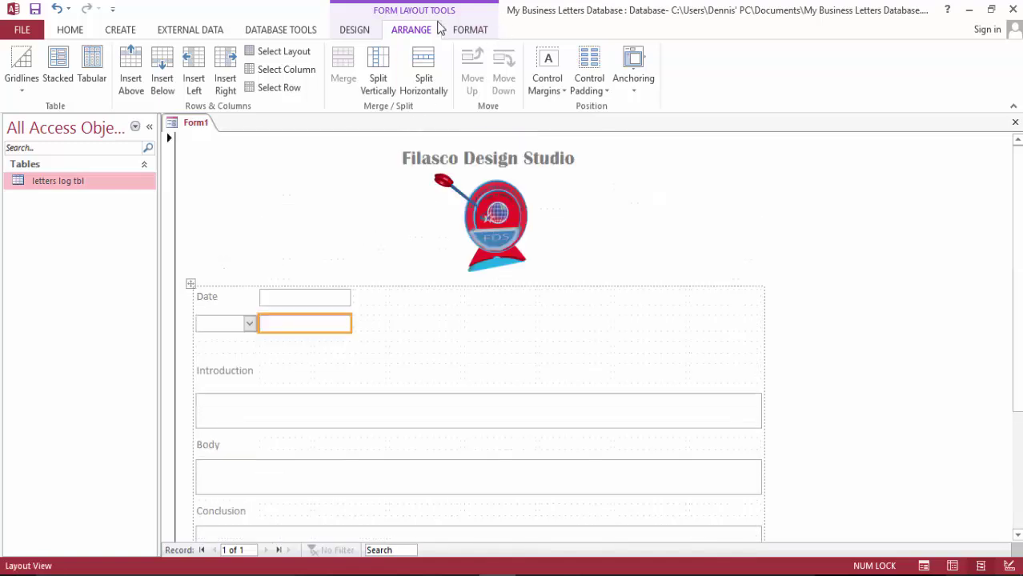
# Show the letters log tbl field list beside the form
pyautogui.click(357, 32)
pyautogui.scroll(-2, 979, 231)
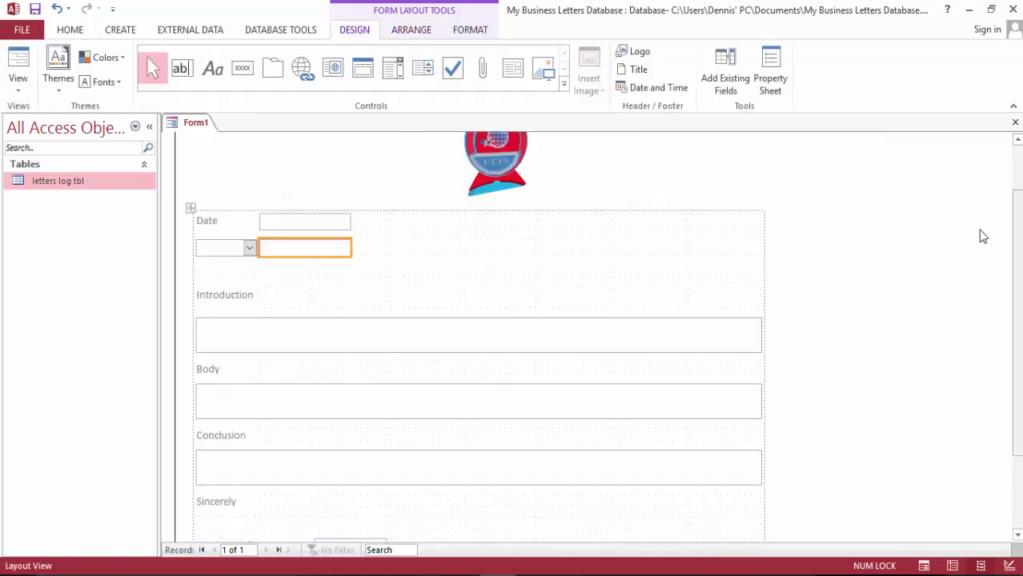
pyautogui.click(726, 88)
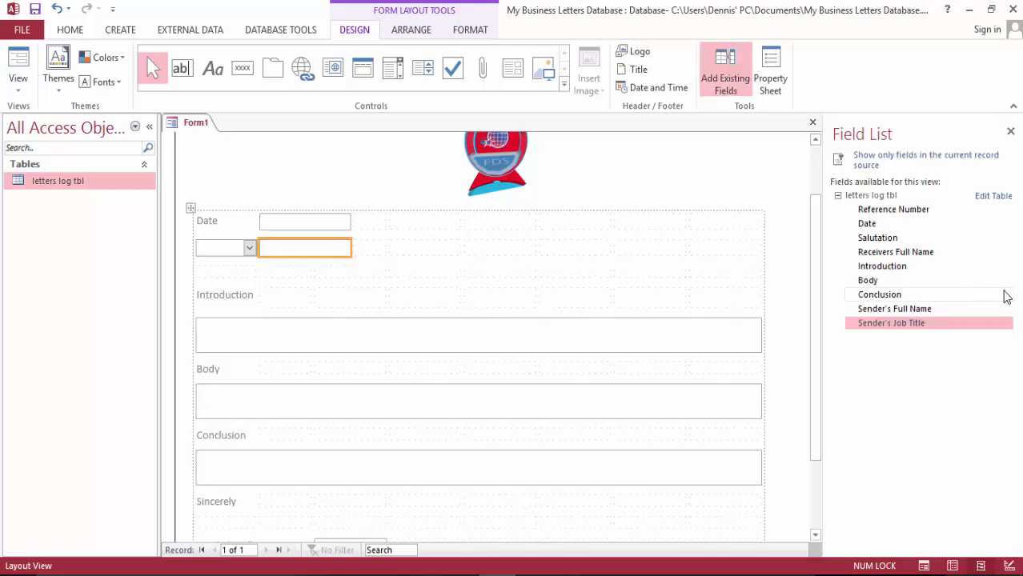
# Preview the form to confirm the salutation offers Dear and Hello, then go back to Layout View
pyautogui.click(12, 57)
pyautogui.click(250, 248)
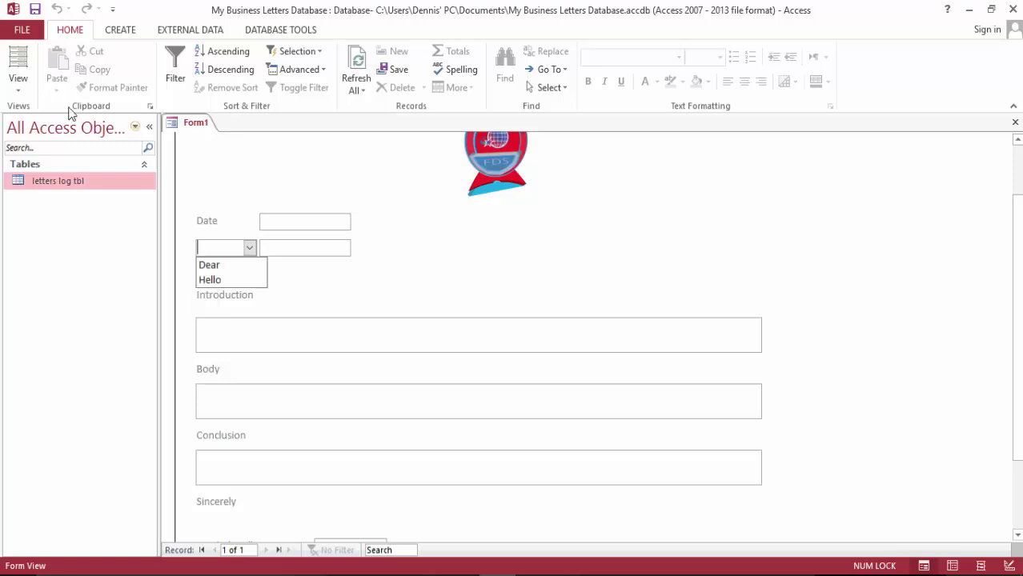
pyautogui.click(24, 67)
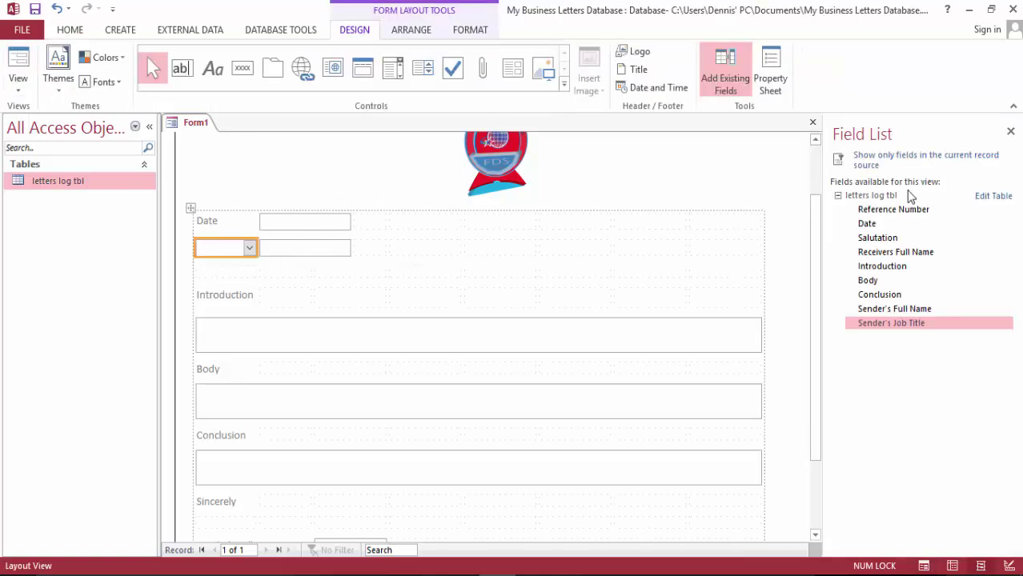
# Delete the receiver name box and the unlabeled salutation dropdown below Date
pyautogui.click(280, 248)
pyautogui.press('Delete')
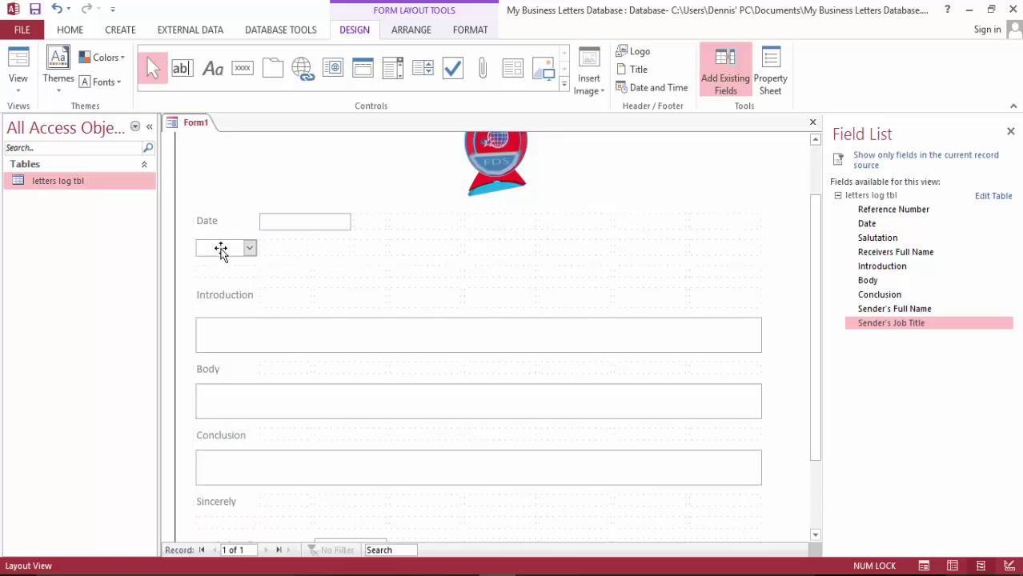
pyautogui.click(222, 250)
pyautogui.press('Delete')
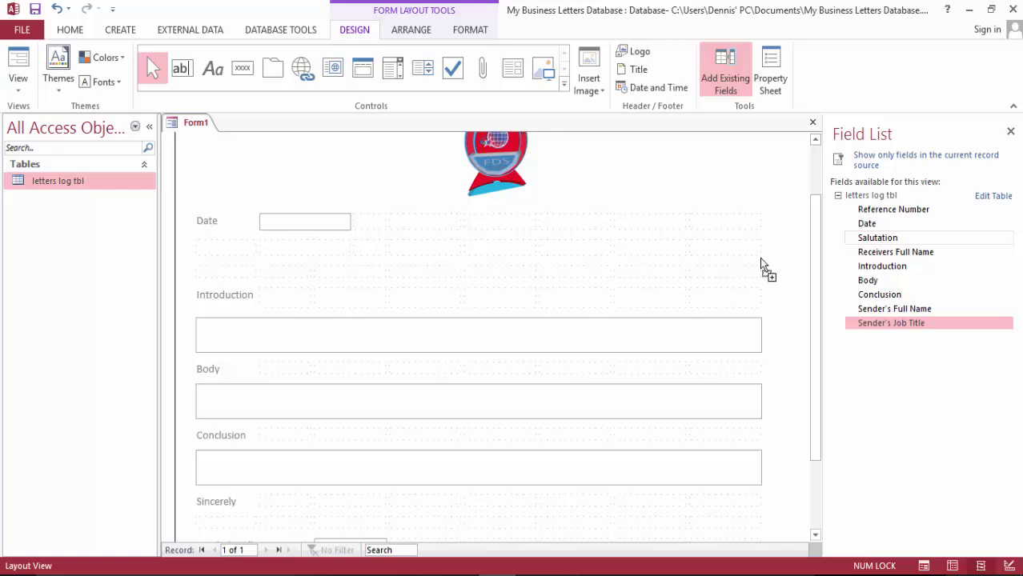
# Add the labeled Salutation field below Date and narrow its column to fit
pyautogui.moveTo(760, 258); pyautogui.dragTo(231, 255)
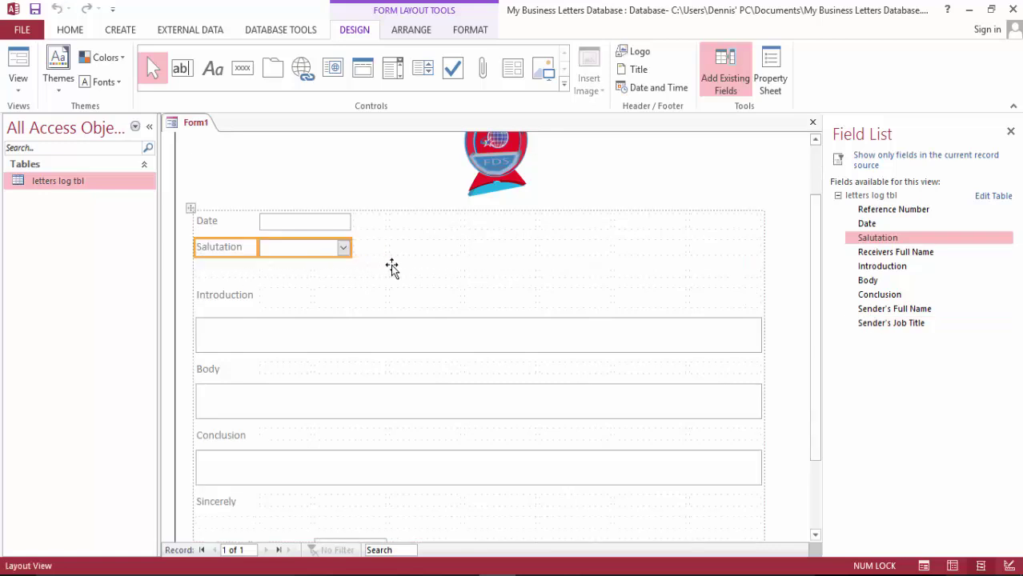
pyautogui.click(248, 249)
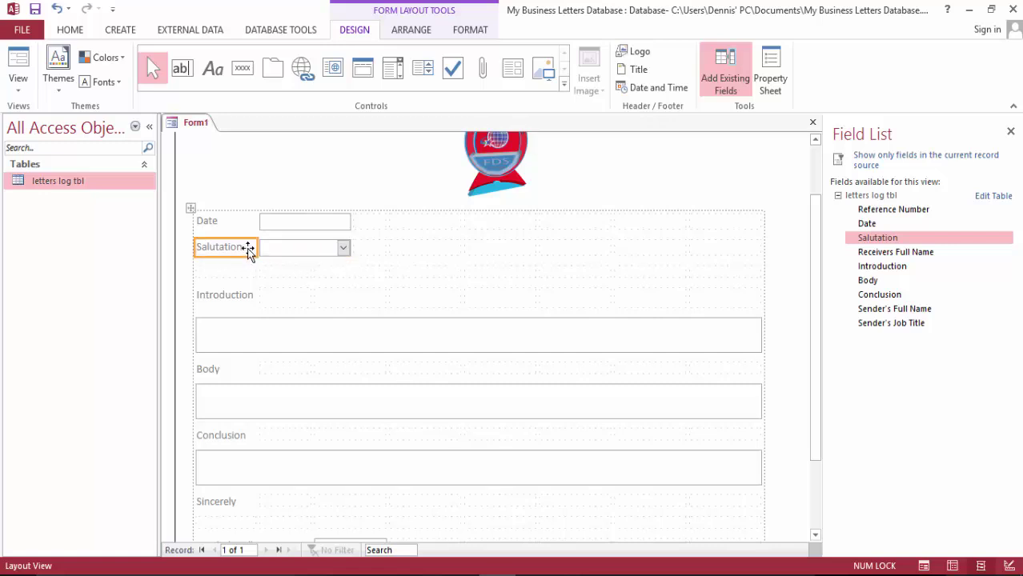
pyautogui.moveTo(257, 247); pyautogui.dragTo(256, 248)
pyautogui.click(344, 249)
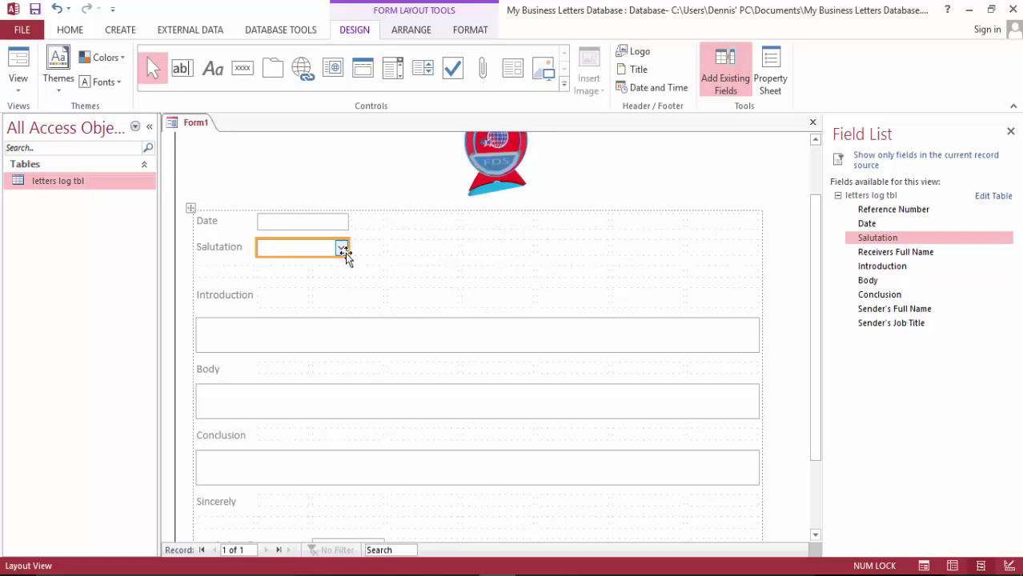
pyautogui.moveTo(344, 248); pyautogui.dragTo(340, 247)
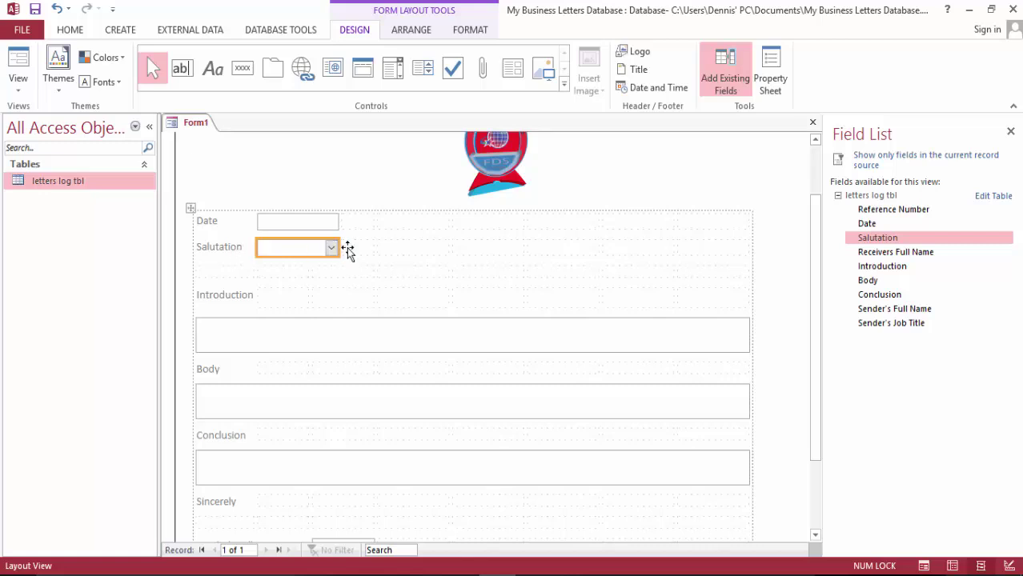
pyautogui.click(364, 250)
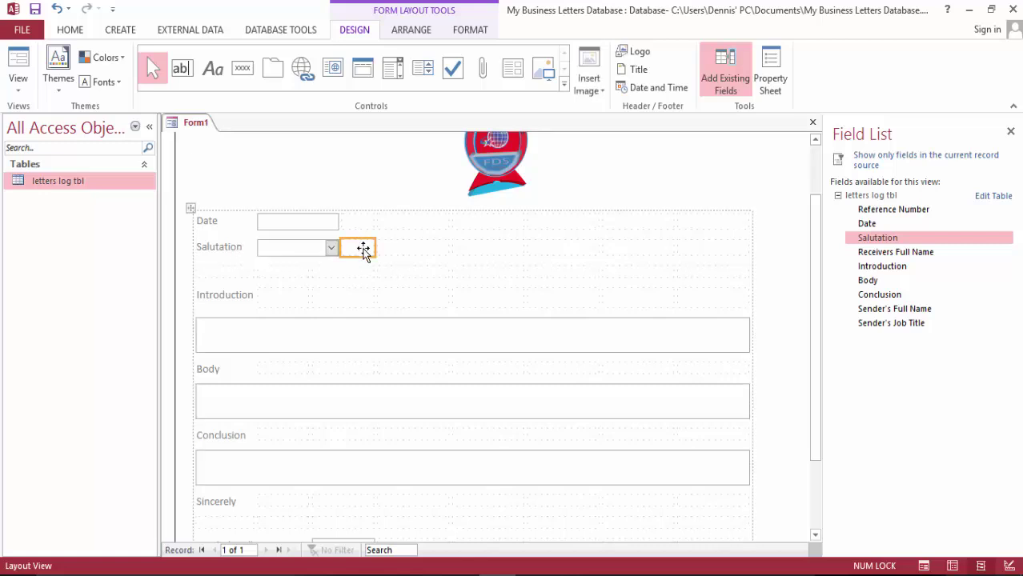